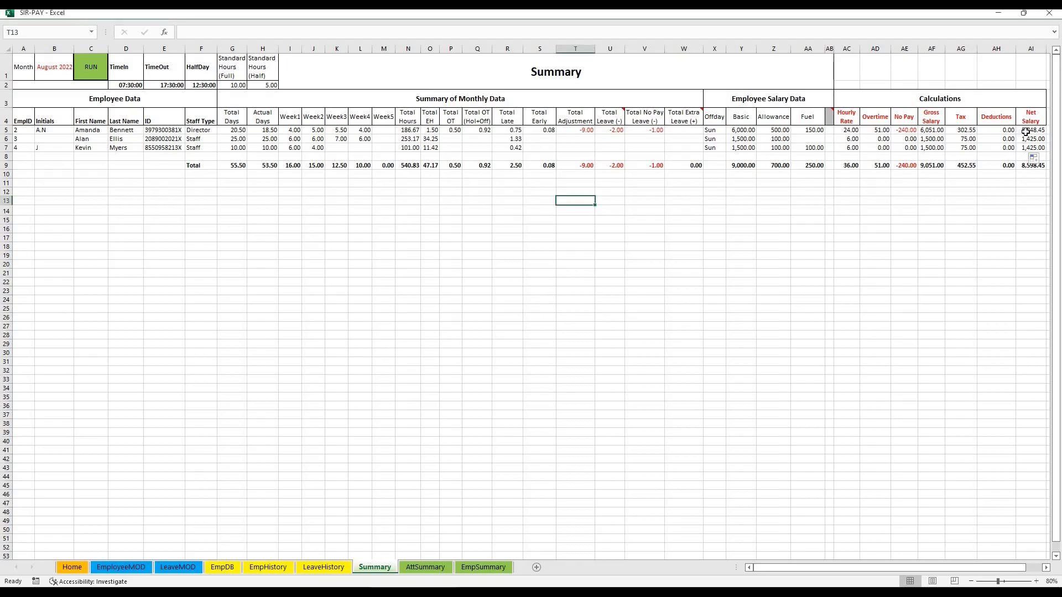
# Review the net salary and monthly data on the Summary sheet, and the daily attendance on the AttSummary sheet
pyautogui.moveTo(1023, 131); pyautogui.dragTo(1026, 148)
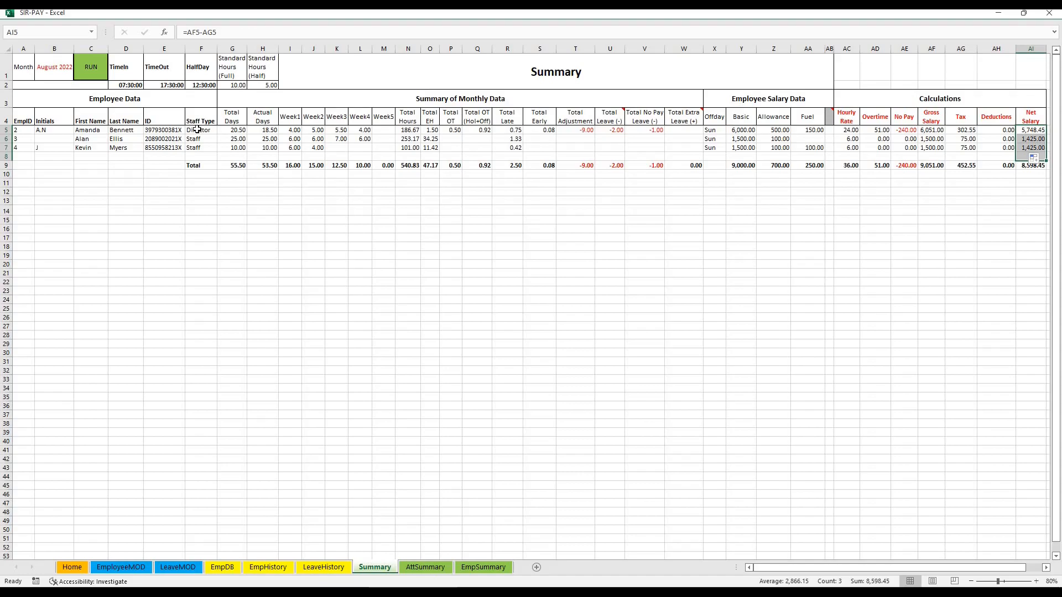
pyautogui.moveTo(204, 130); pyautogui.dragTo(513, 133)
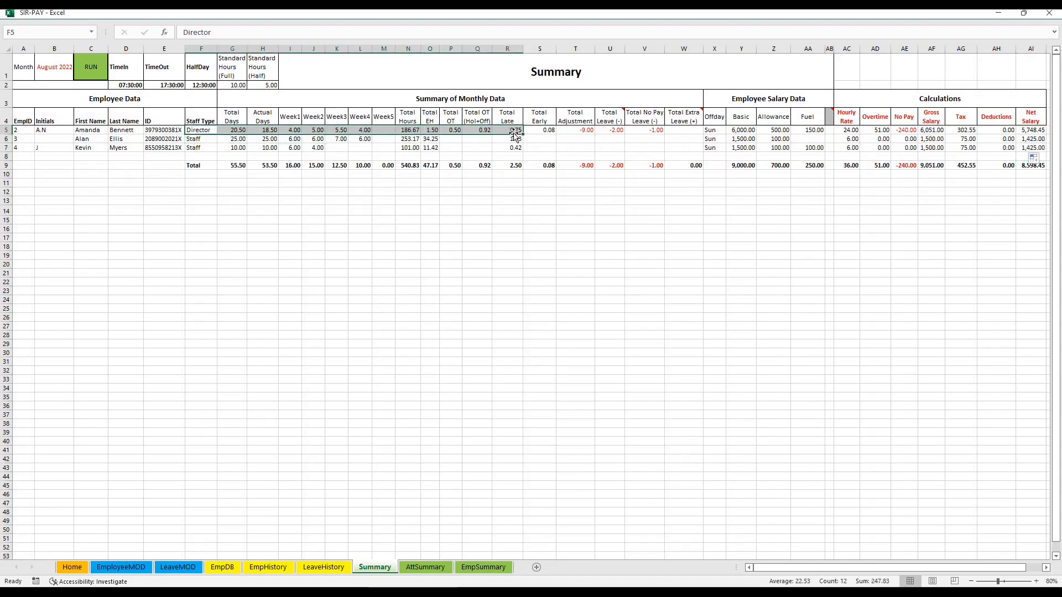
pyautogui.click(411, 568)
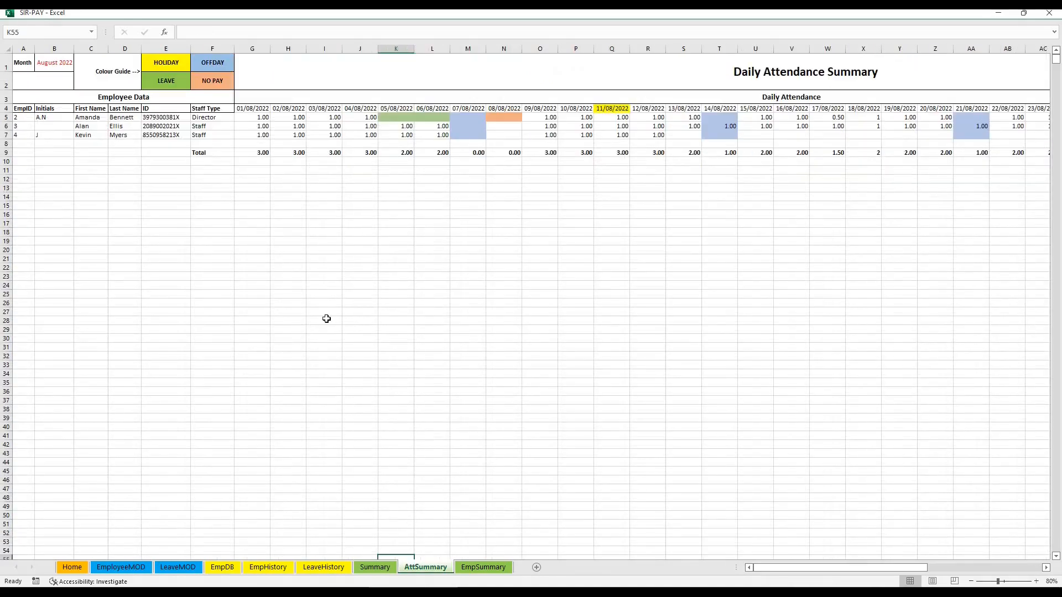
pyautogui.click(92, 126)
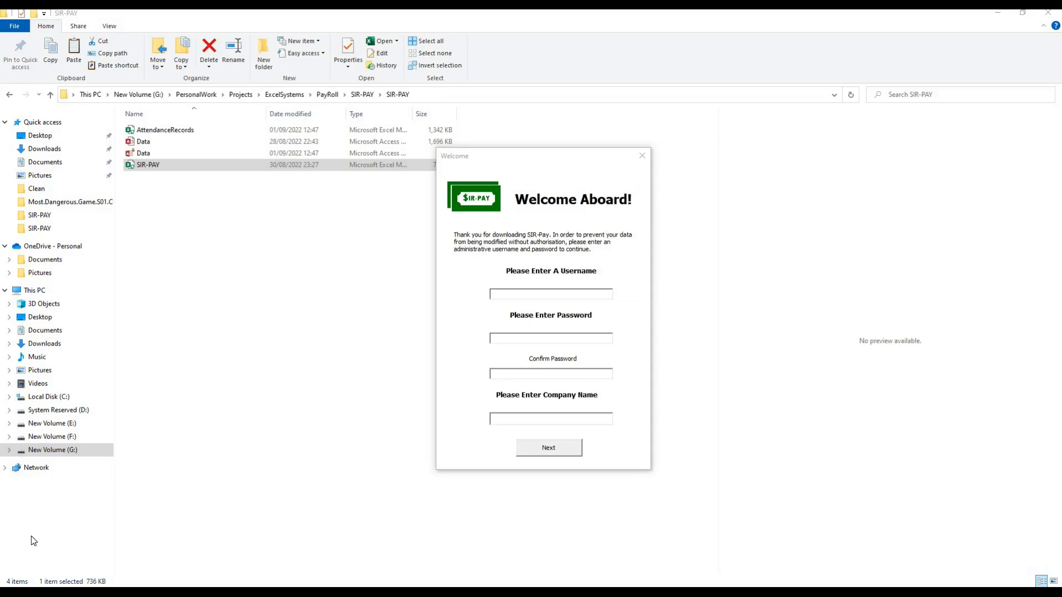
# Create the administrator account with username admin, enter and confirm its password, and set the company name to ABC (Pvt) Ltd
pyautogui.click(509, 294)
pyautogui.write('admin***')
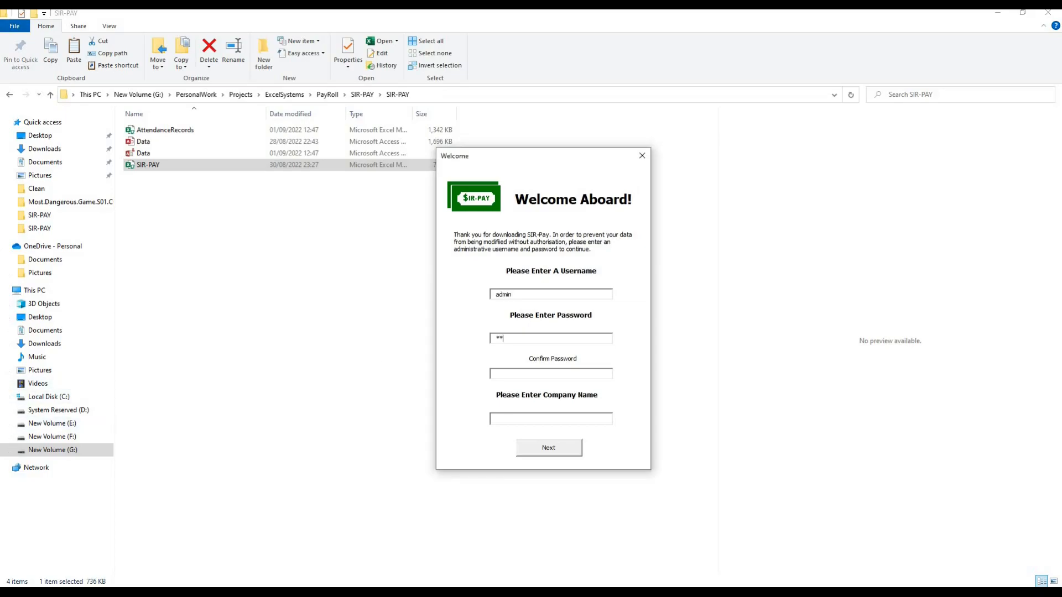
pyautogui.press('Tab')
pyautogui.write('***')
pyautogui.press('Tab')
pyautogui.write('ABC (Pvt) Ltd')
pyautogui.click(532, 450)
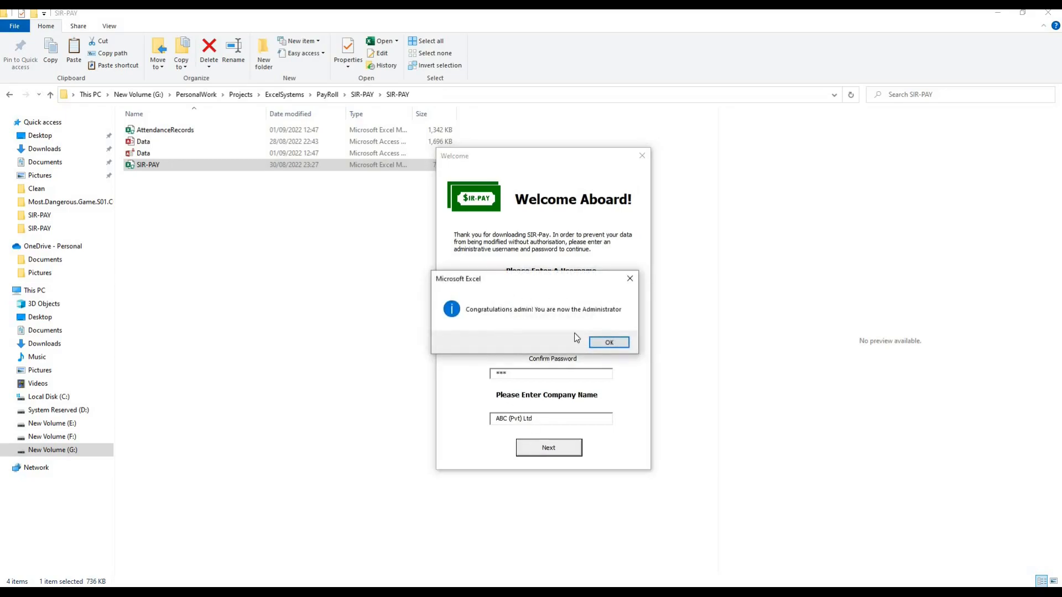
pyautogui.click(600, 347)
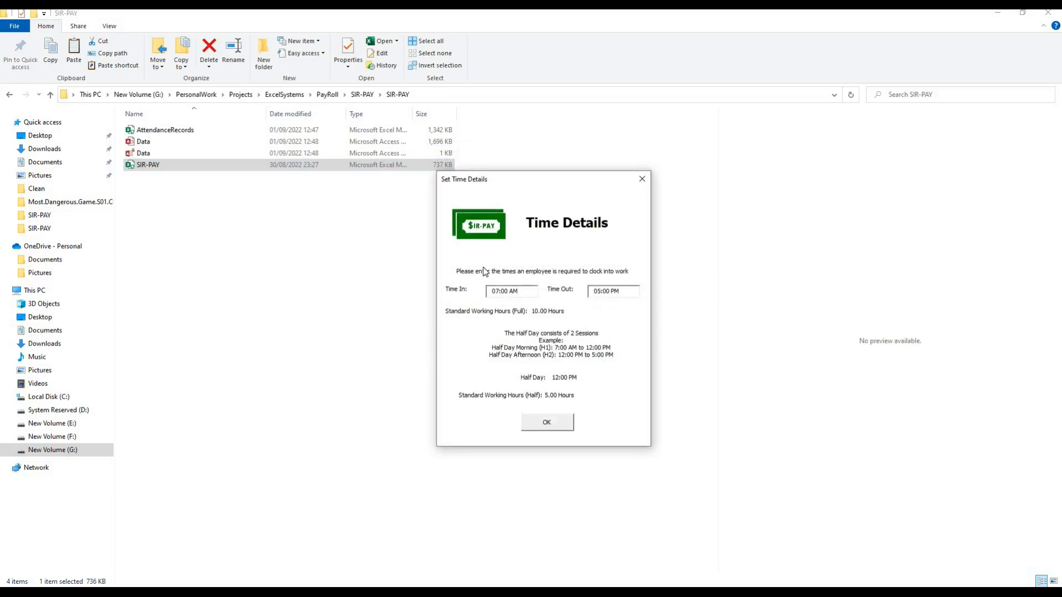
# Set the employees' time in to 07:30 AM and time out to 05:30 PM and save the time details
pyautogui.click(503, 293)
pyautogui.write('3')
pyautogui.click(605, 292)
pyautogui.write('3')
pyautogui.click(548, 424)
pyautogui.click(564, 339)
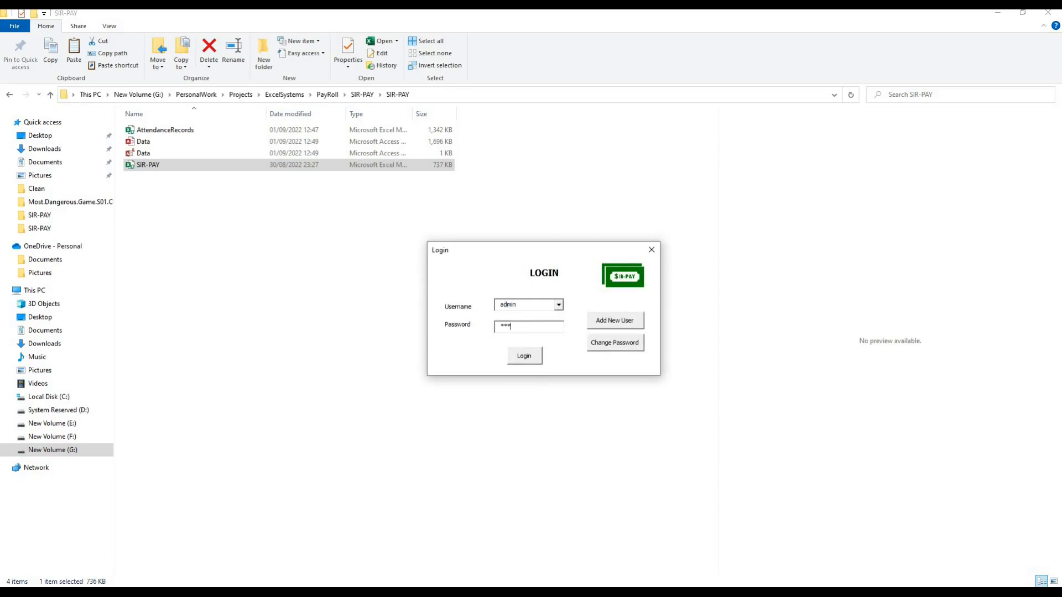
# Log in as admin and open the Employee Modifications sheet
pyautogui.click(524, 355)
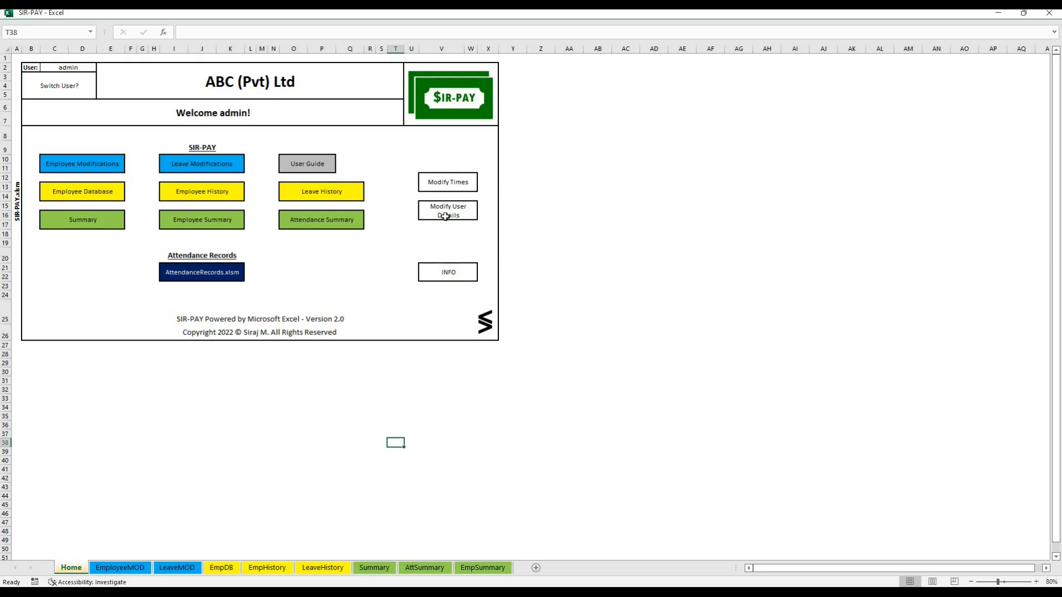
pyautogui.click(626, 234)
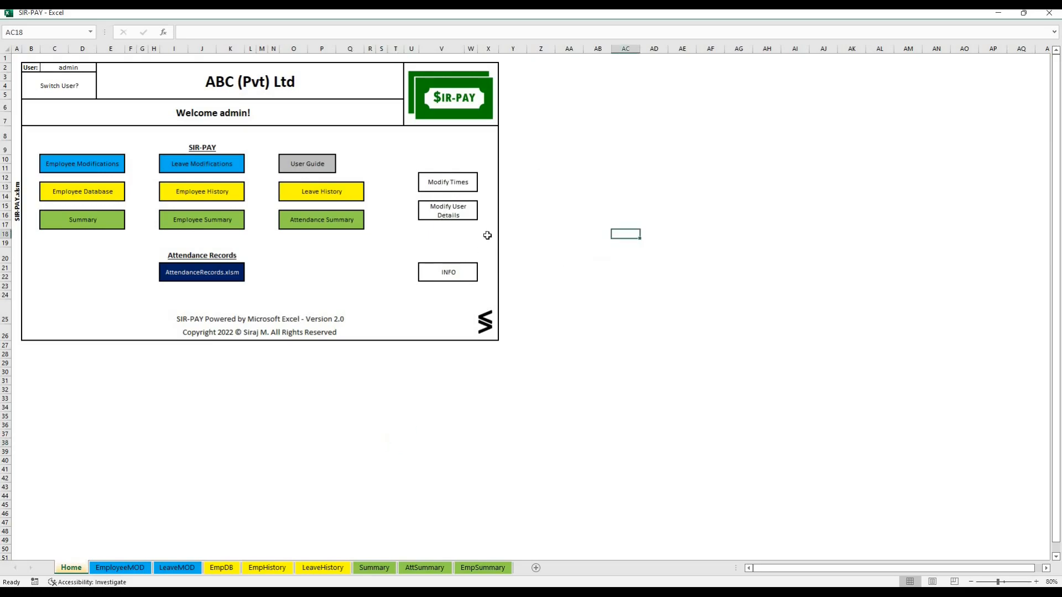
pyautogui.click(97, 164)
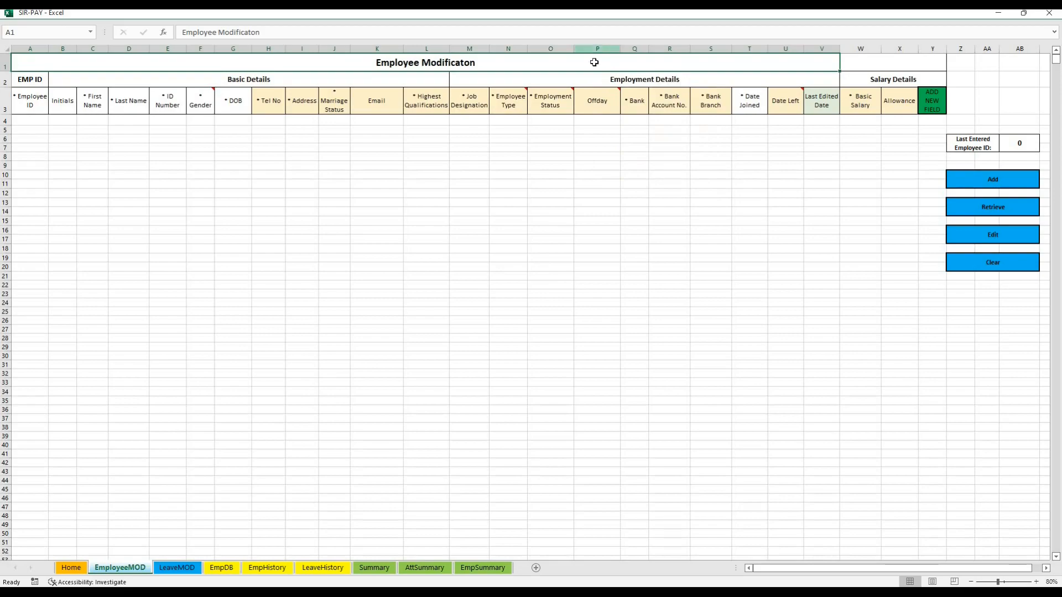
# Create a new salary field named Fuel, authorizing it with the account password
pyautogui.moveTo(595, 102)
pyautogui.click(932, 101)
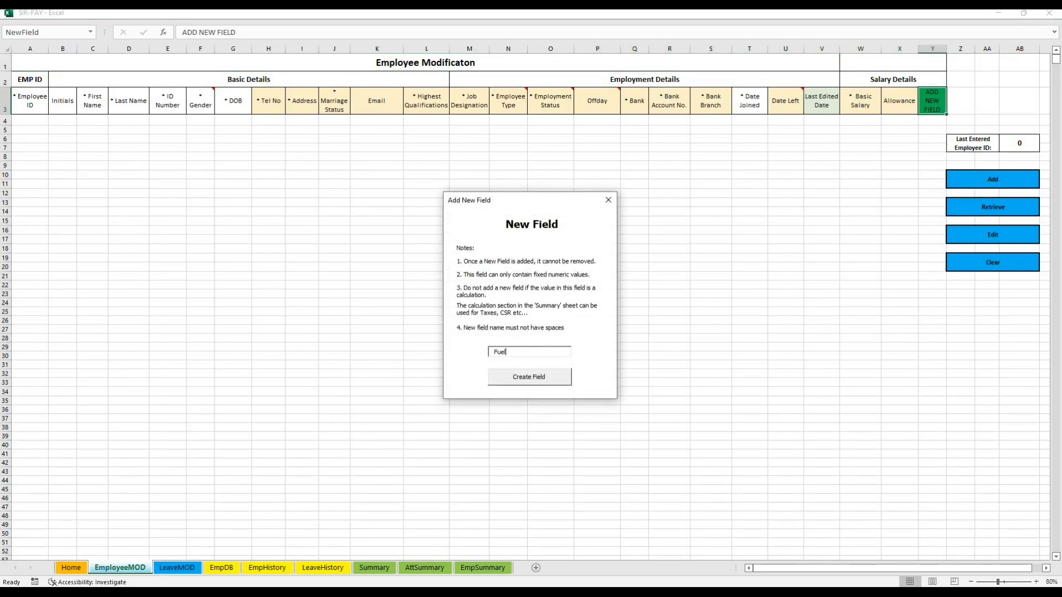
pyautogui.click(532, 378)
pyautogui.write('123')
pyautogui.click(532, 325)
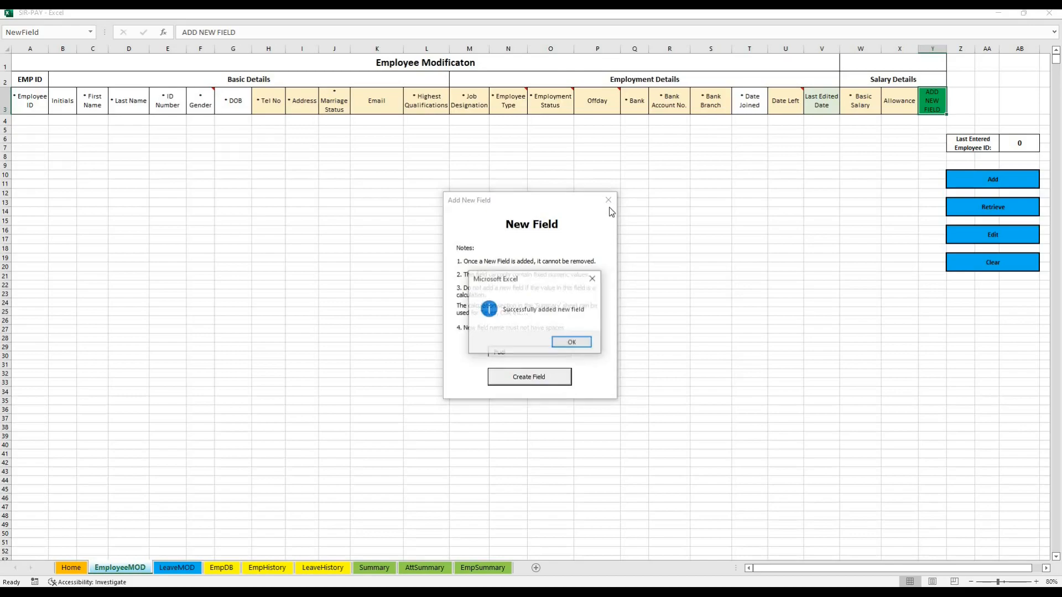
pyautogui.click(575, 342)
pyautogui.click(608, 200)
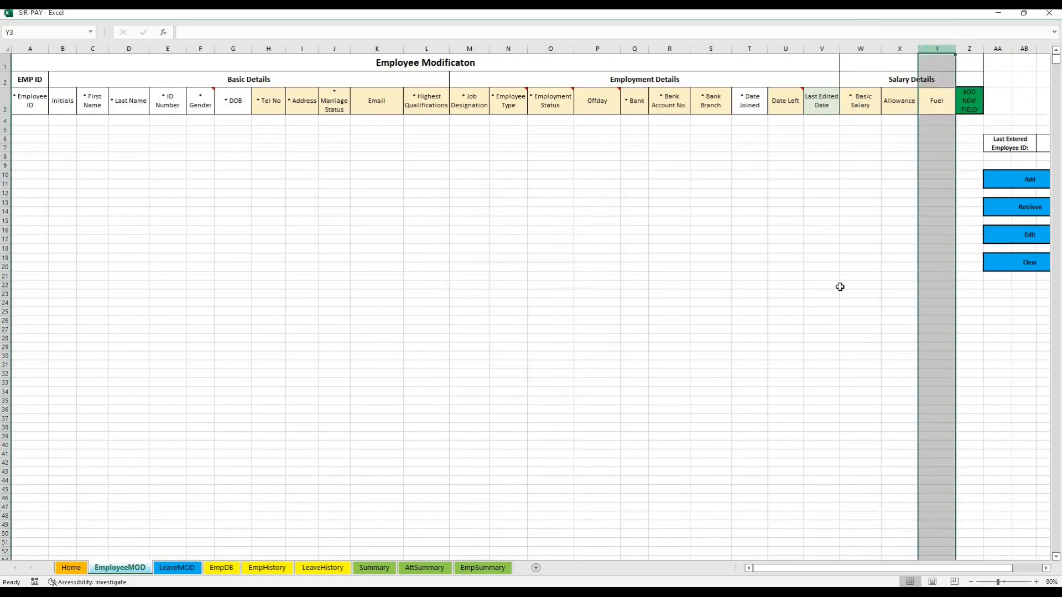
pyautogui.click(530, 266)
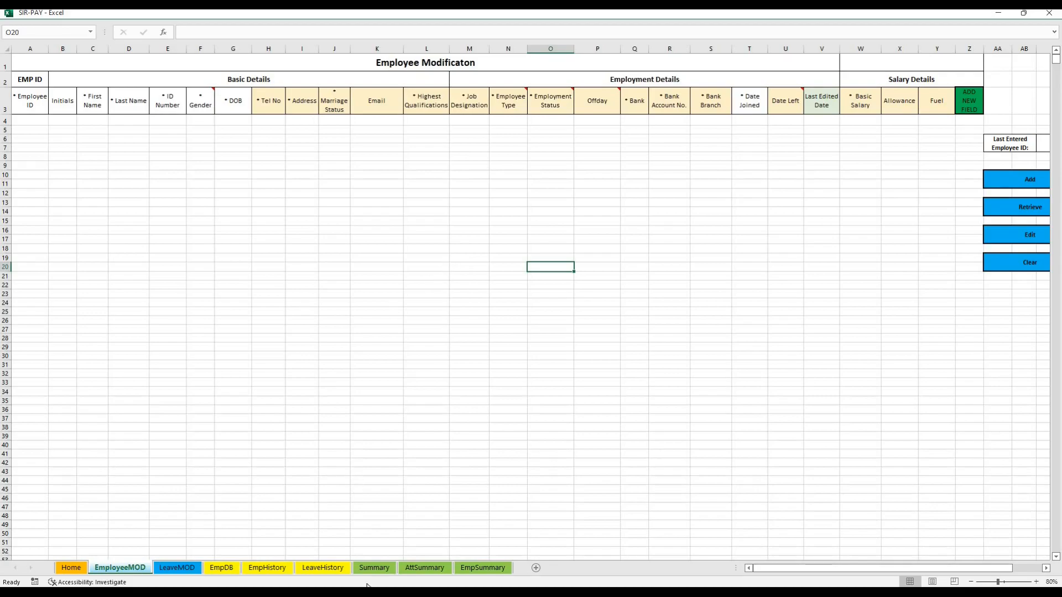
# Copy the employee records from the EmpMod sheet of the Book1 workbook into the Employee Modification table, starting in row 4
pyautogui.hotkey('alt', 'Tab')
pyautogui.click(209, 489)
pyautogui.hotkey('ctrl', 'c')
pyautogui.hotkey('alt', 'Tab')
pyautogui.click(38, 120)
pyautogui.hotkey('ctrl', 'v')
# Enter fuel amounts of 150 in Y5, 100 in Y7, 125 in Y10 and 150 in Y15
pyautogui.click(936, 127)
pyautogui.write('150')
pyautogui.press('Down')
pyautogui.press('Down')
pyautogui.write('100')
pyautogui.press('Down')
pyautogui.press('Down')
pyautogui.press('Down')
pyautogui.write('125')
pyautogui.press('Down')
pyautogui.press('Down')
pyautogui.press('Down')
pyautogui.press('Down')
pyautogui.press('Down')
pyautogui.write('150')
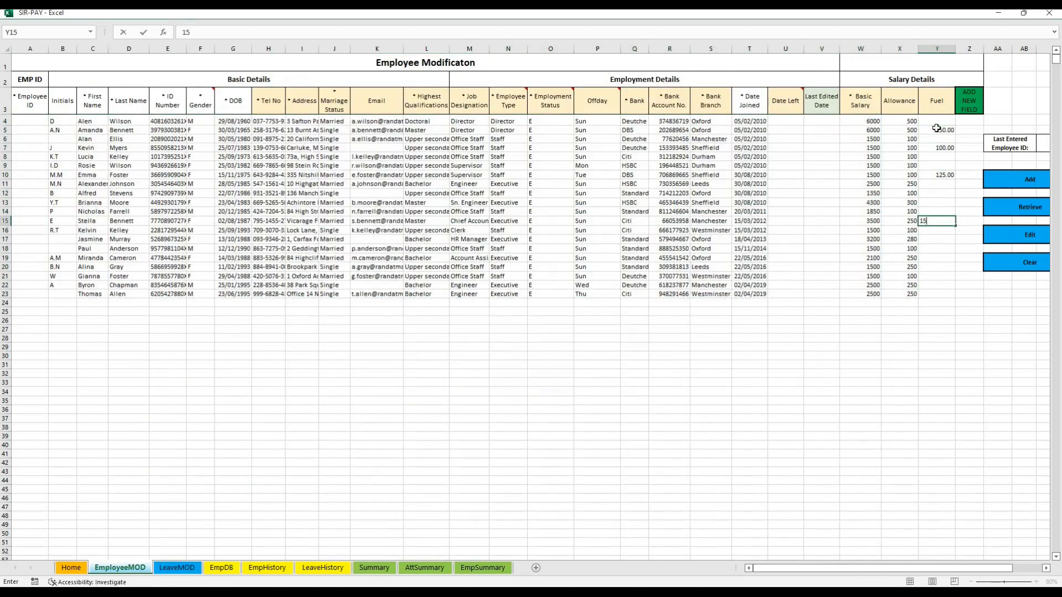
pyautogui.press('Return')
# Fill the employee IDs in rows 4 to 23 starting from 1, and add the records to the employee database
pyautogui.click(33, 121)
pyautogui.write('1')
pyautogui.moveTo(48, 125); pyautogui.dragTo(48, 294)
pyautogui.click(1023, 179)
pyautogui.click(572, 341)
pyautogui.click(217, 569)
pyautogui.click(119, 567)
# Copy the first block of leave records from the Book1 workbook into the Leave Modification table on the LeaveMOD sheet
pyautogui.click(177, 567)
pyautogui.hotkey('alt', 'Tab')
pyautogui.moveTo(152, 165); pyautogui.dragTo(470, 418)
pyautogui.hotkey('ctrl', 'c')
pyautogui.click(33, 111)
pyautogui.hotkey('ctrl', 'v')
pyautogui.click(197, 229)
# Add the pasted leave entries using the retrieved employee details, and clear the Leave Modification sheet
pyautogui.click(514, 133)
pyautogui.click(492, 189)
pyautogui.click(567, 343)
pyautogui.click(507, 215)
# Copy the second block of leave records from the Book1 workbook into the emptied Leave Modification table
pyautogui.hotkey('alt', 'Tab')
pyautogui.moveTo(139, 451); pyautogui.dragTo(465, 452)
pyautogui.rightClick(144, 461)
pyautogui.click(174, 387)
pyautogui.hotkey('ctrl', 'c')
pyautogui.click(27, 110)
pyautogui.hotkey('ctrl', 'v')
# Deduct the pasted leave entries using the retrieved employee details, and clear the Leave Modification sheet
pyautogui.click(505, 135)
pyautogui.click(500, 161)
pyautogui.press('Return')
pyautogui.click(512, 217)
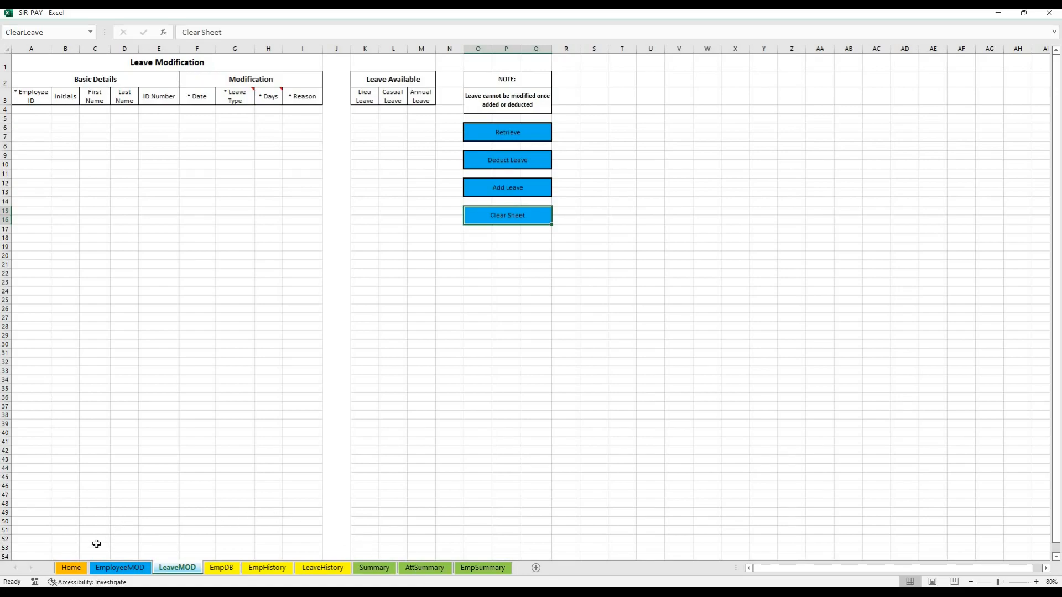
# Open the AttendanceRecords workbook from the Home sheet and log in as admin
pyautogui.click(78, 573)
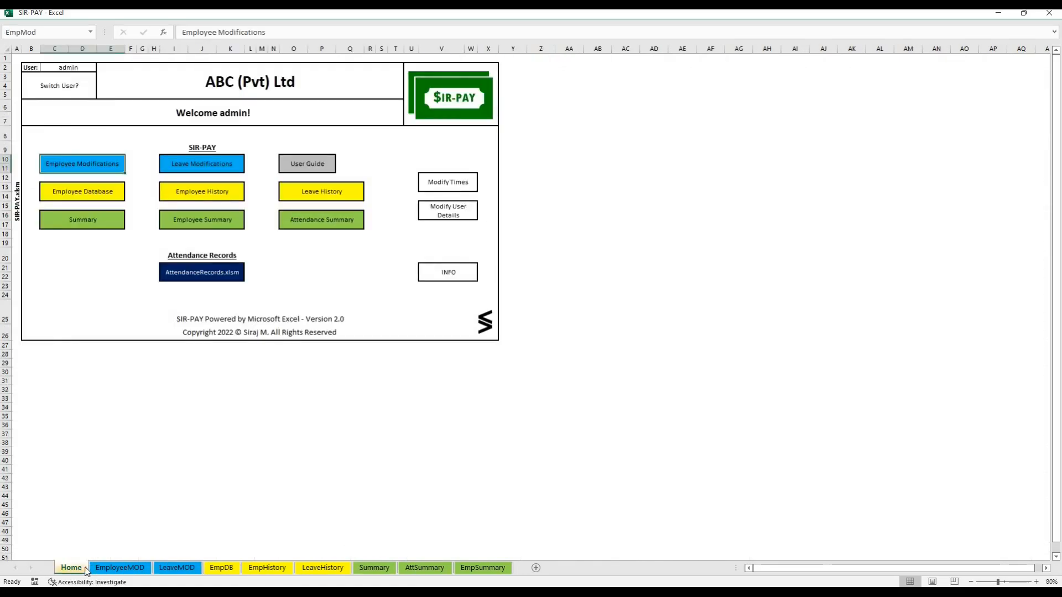
pyautogui.click(308, 298)
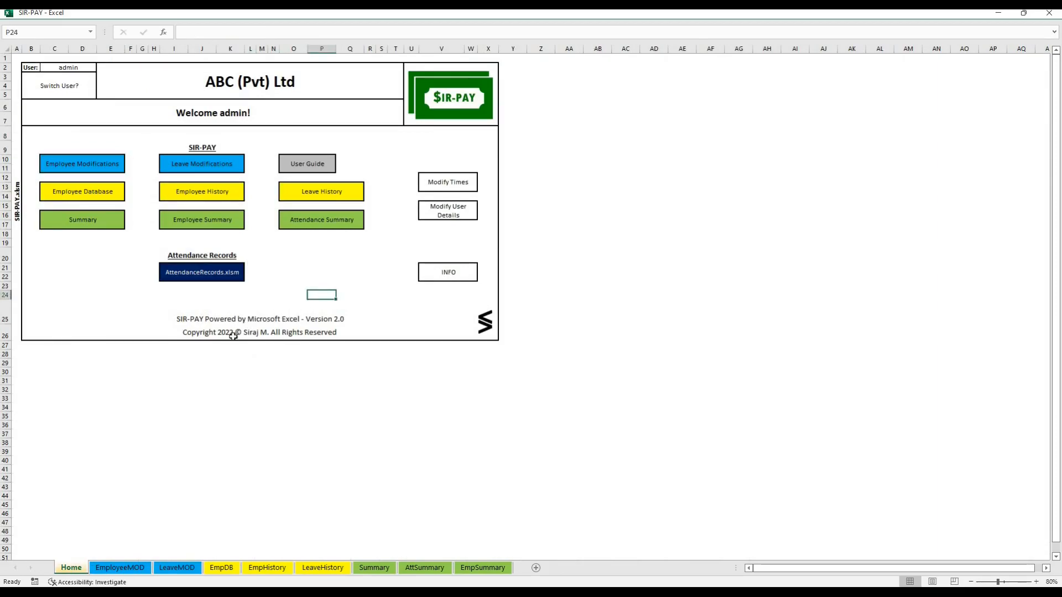
pyautogui.click(212, 272)
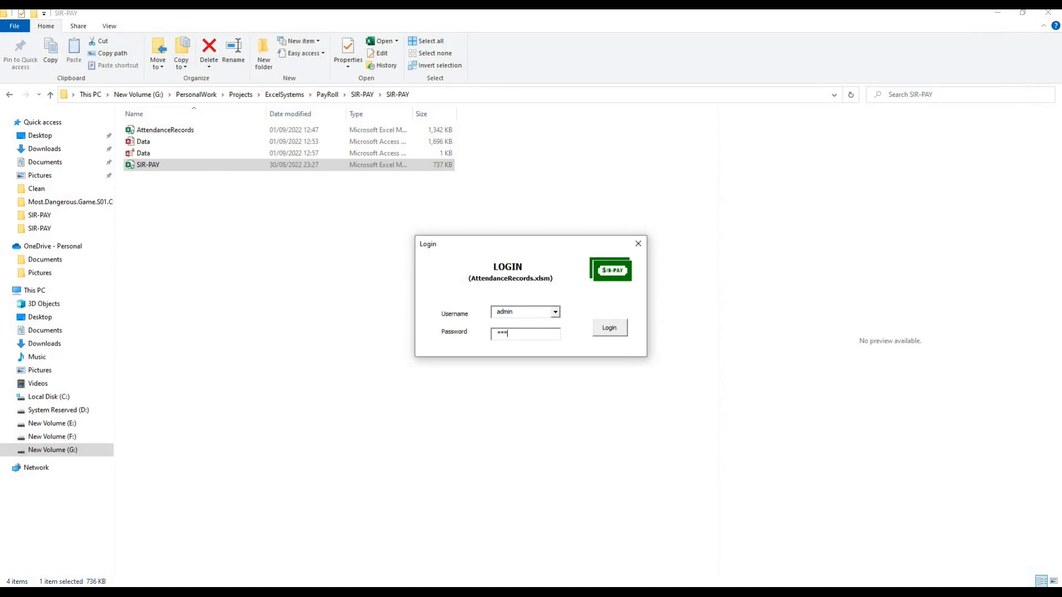
pyautogui.click(609, 329)
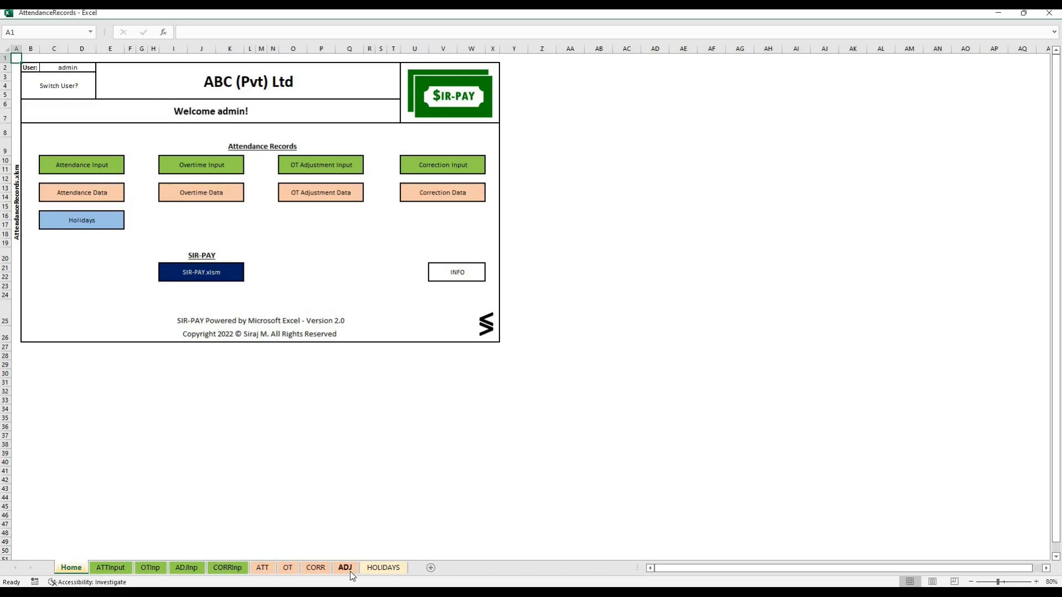
# Copy the 2022 holiday dates and names from Book1's Holidays sheet into the Holiday Modifications table, starting at E3
pyautogui.click(74, 220)
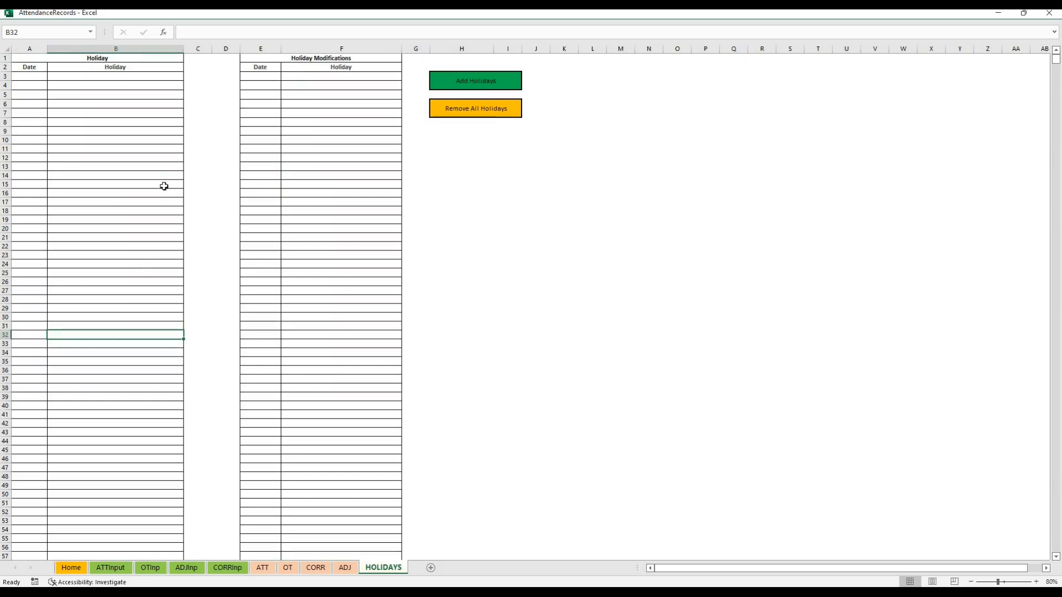
pyautogui.moveTo(344, 593)
pyautogui.click(337, 570)
pyautogui.click(339, 489)
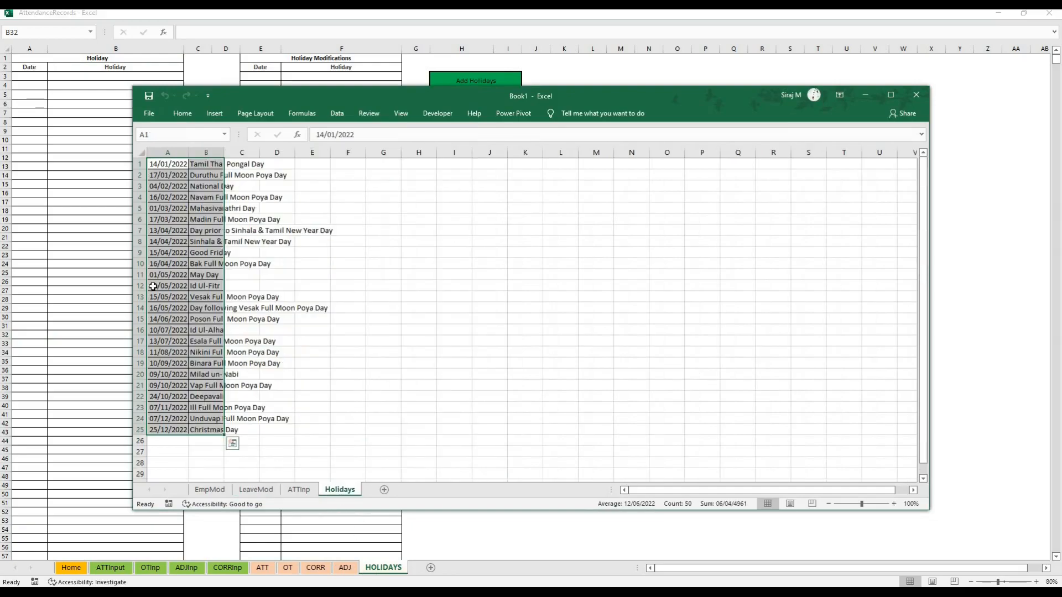
pyautogui.hotkey('ctrl', 'c')
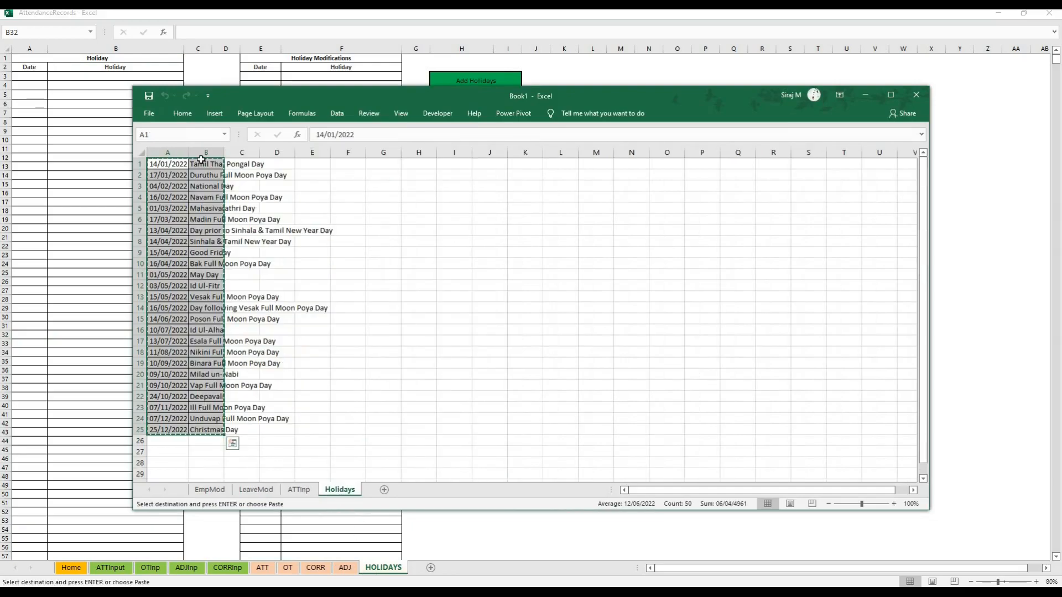
pyautogui.click(249, 75)
pyautogui.hotkey('ctrl', 'v')
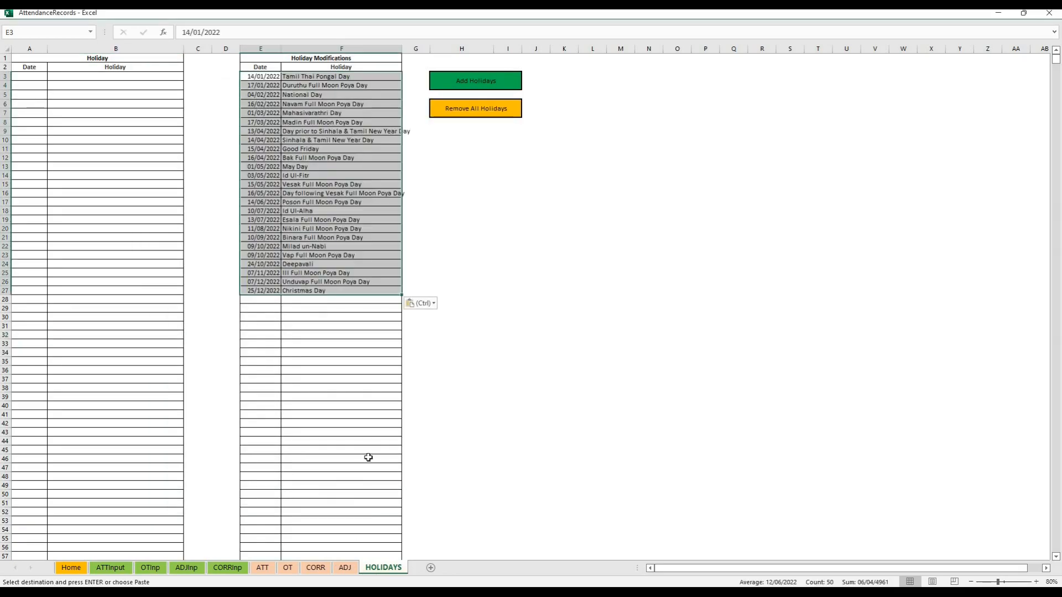
pyautogui.click(335, 441)
# Add the pasted entries to the Holiday list and clear the Holiday Modifications table
pyautogui.click(454, 81)
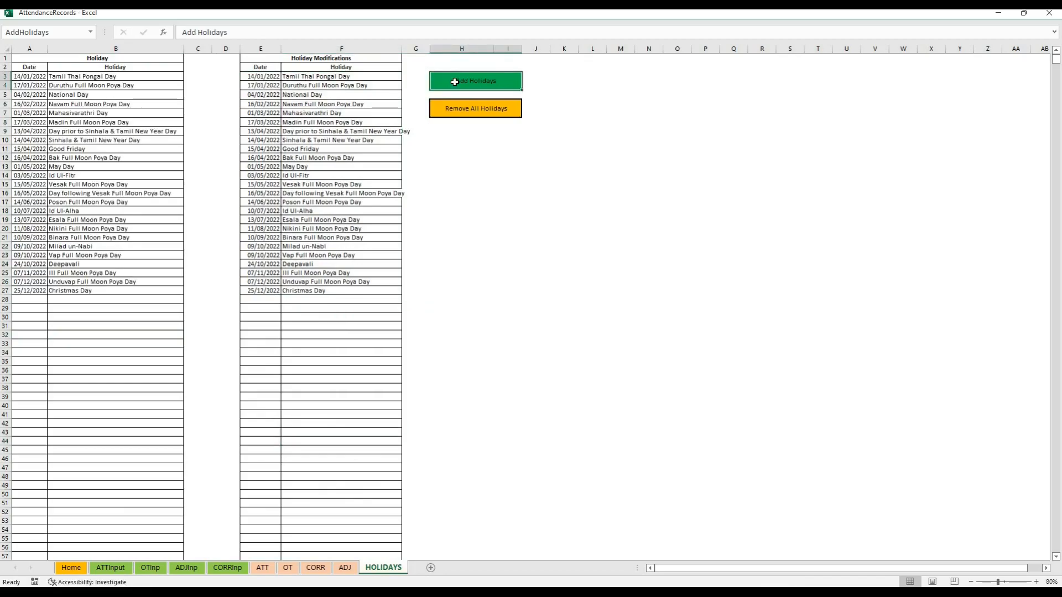
pyautogui.moveTo(261, 76); pyautogui.dragTo(362, 405)
pyautogui.press('Delete')
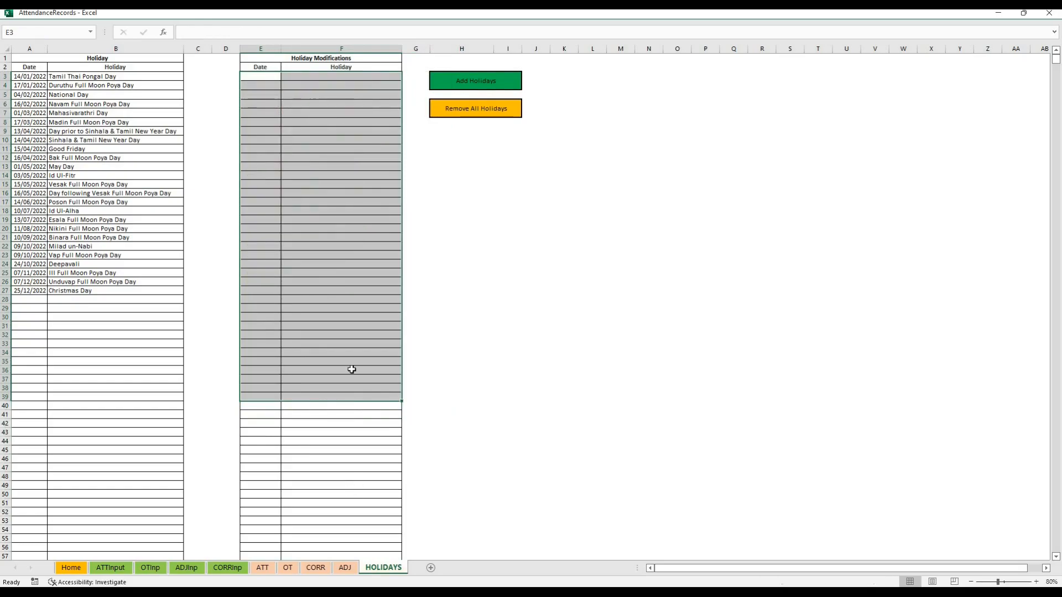
pyautogui.click(351, 370)
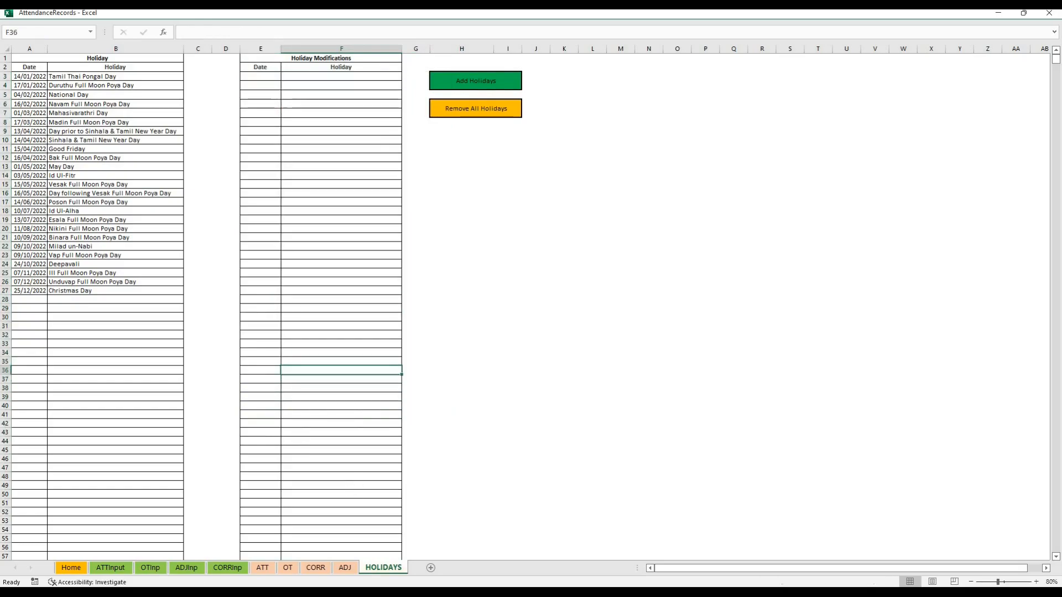
# Examine the Attendance Input sheet's columns, including Serial No, EmpID, Date, Time In, Time Out and the DayType note
pyautogui.click(120, 571)
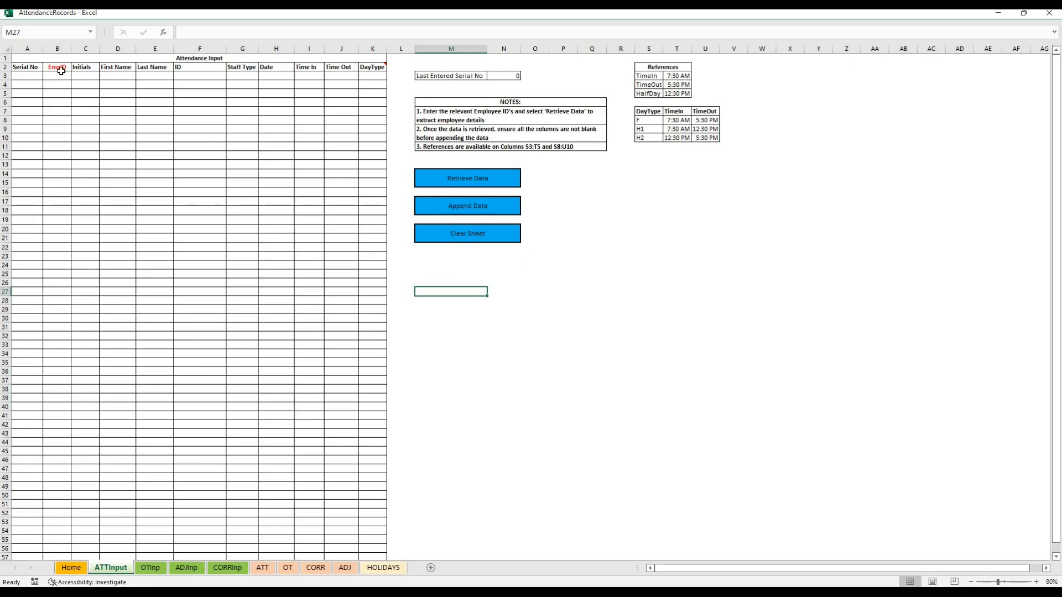
pyautogui.moveTo(27, 67); pyautogui.dragTo(23, 247)
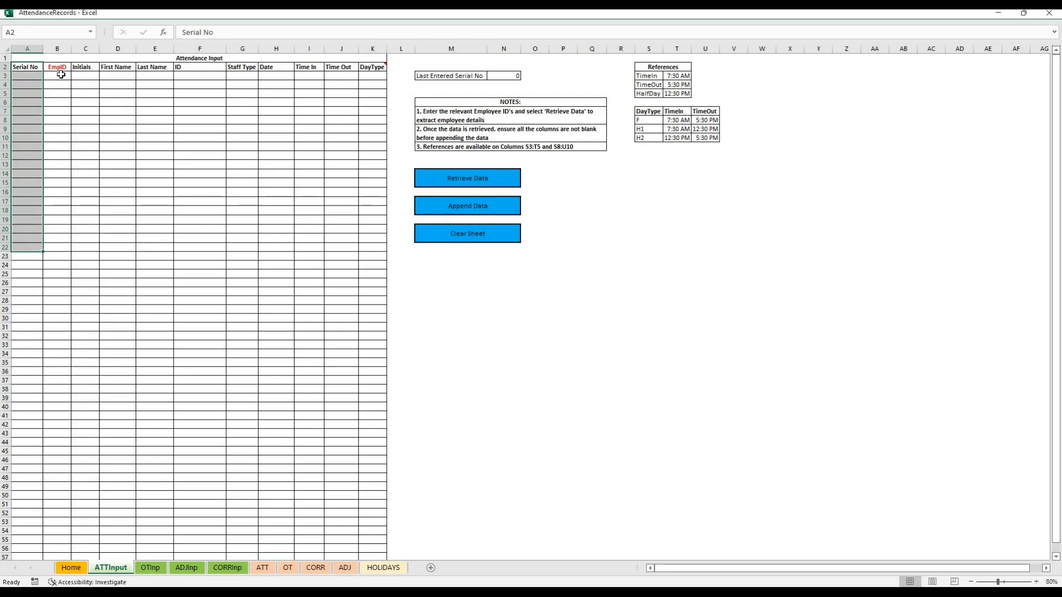
pyautogui.moveTo(61, 74); pyautogui.dragTo(57, 227)
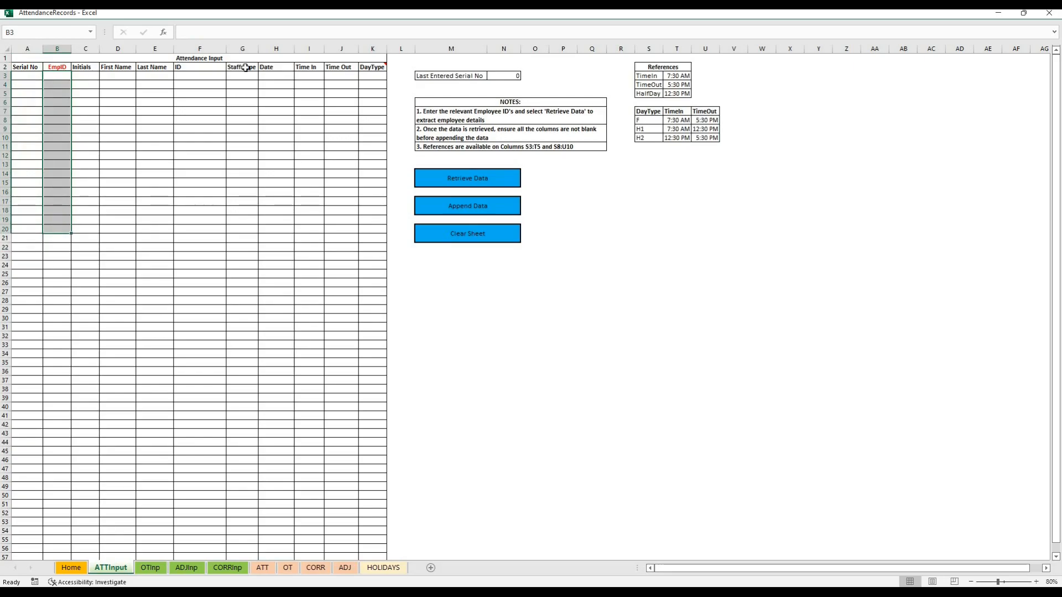
pyautogui.moveTo(373, 66)
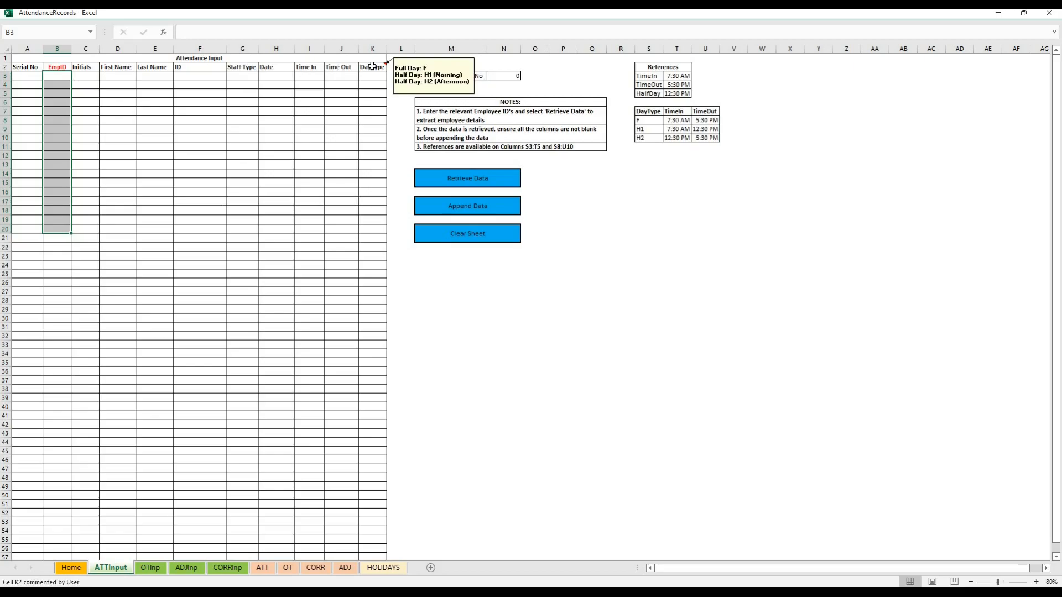
pyautogui.click(292, 67)
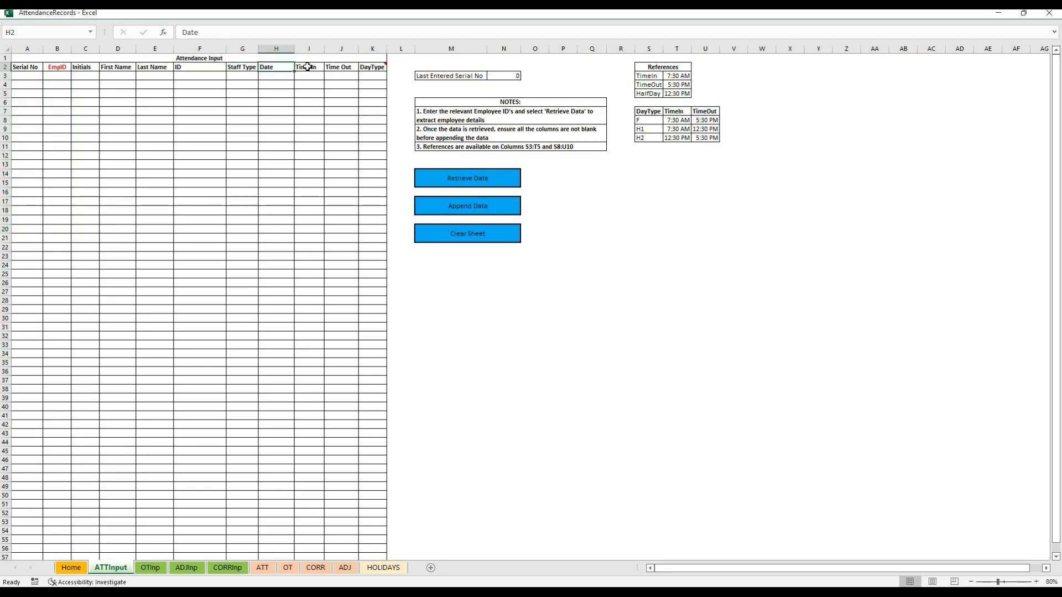
pyautogui.click(308, 67)
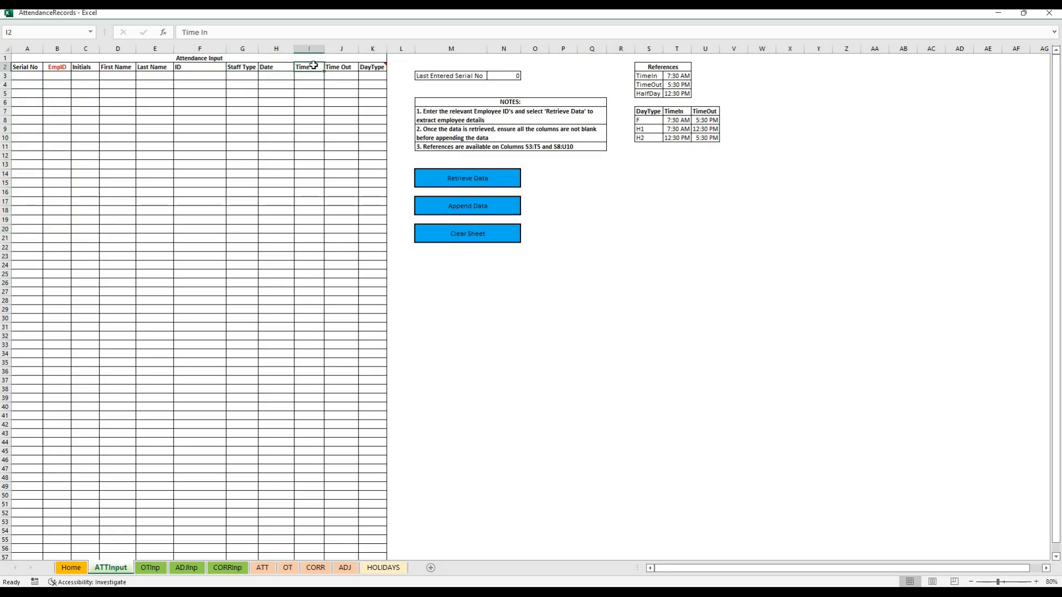
pyautogui.click(342, 68)
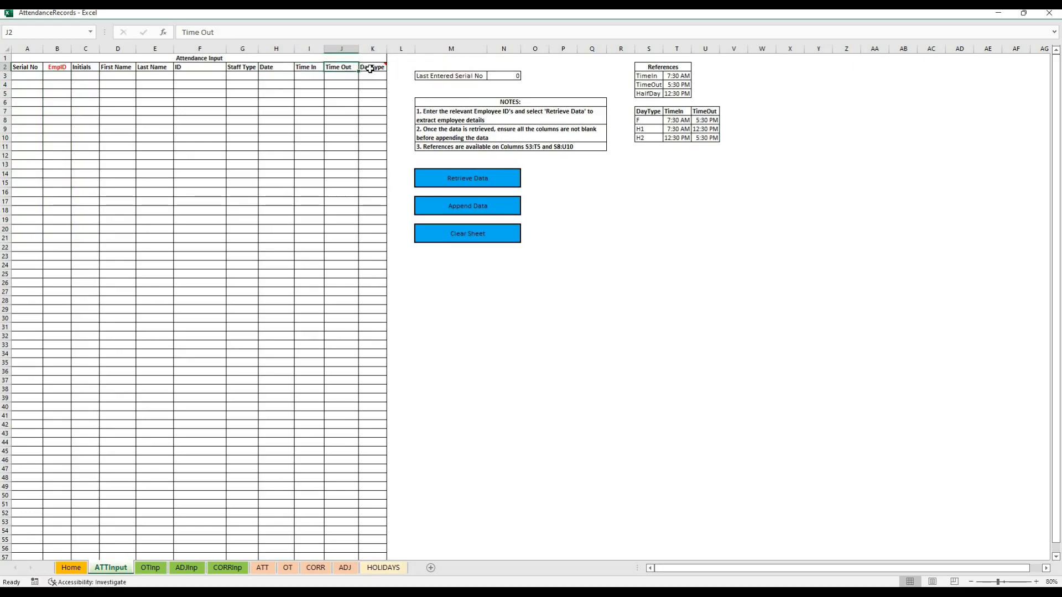
# Examine the DayType column's note and the reference table's TimeIn and TimeOut for day types F, H1 and H2
pyautogui.moveTo(370, 69)
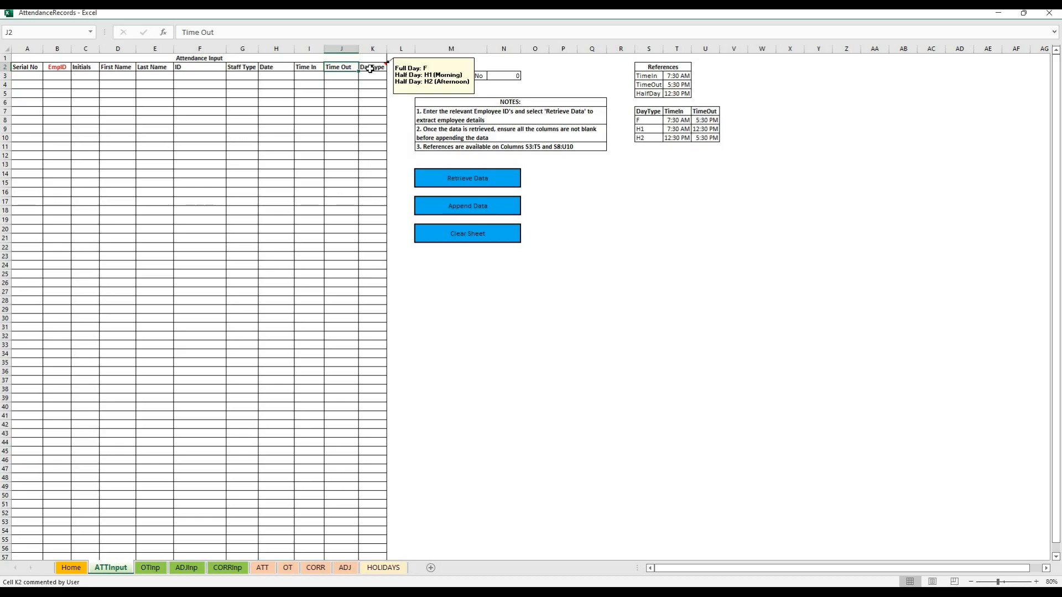
pyautogui.moveTo(641, 111); pyautogui.dragTo(712, 139)
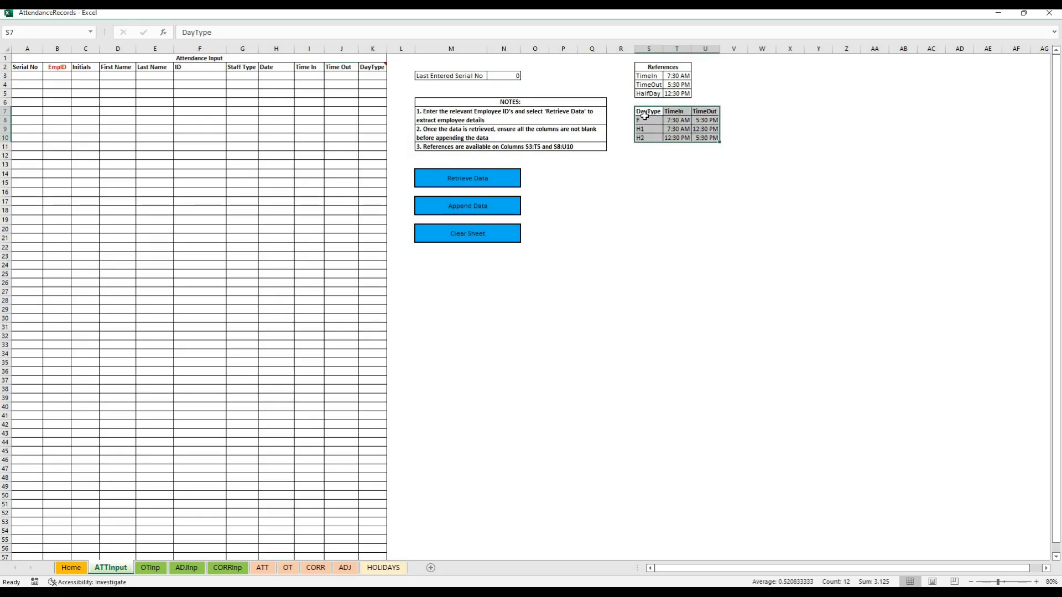
pyautogui.press('Down')
pyautogui.moveTo(647, 115); pyautogui.dragTo(712, 120)
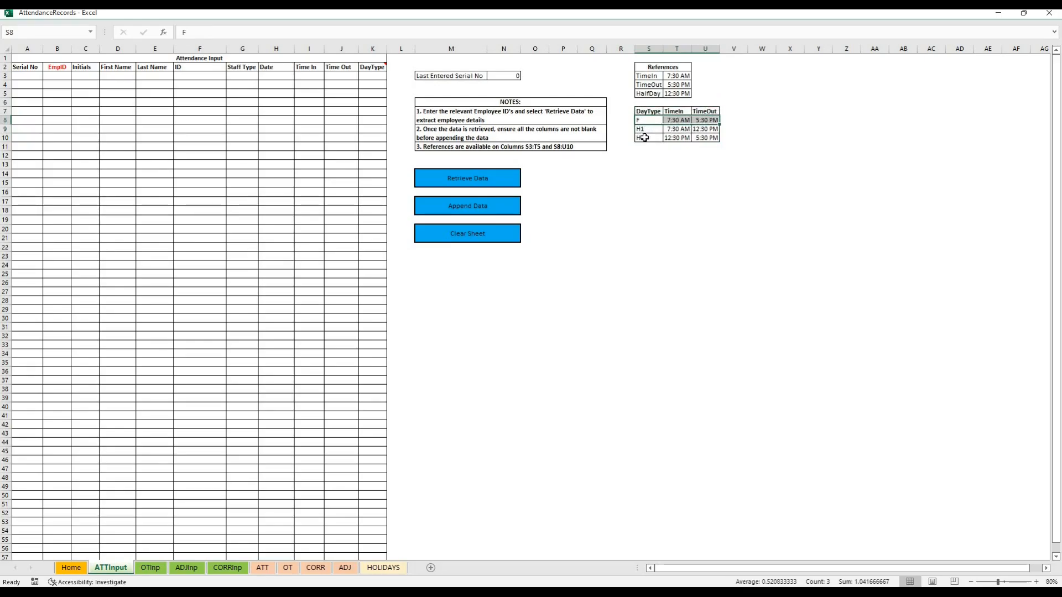
pyautogui.moveTo(643, 139); pyautogui.dragTo(700, 138)
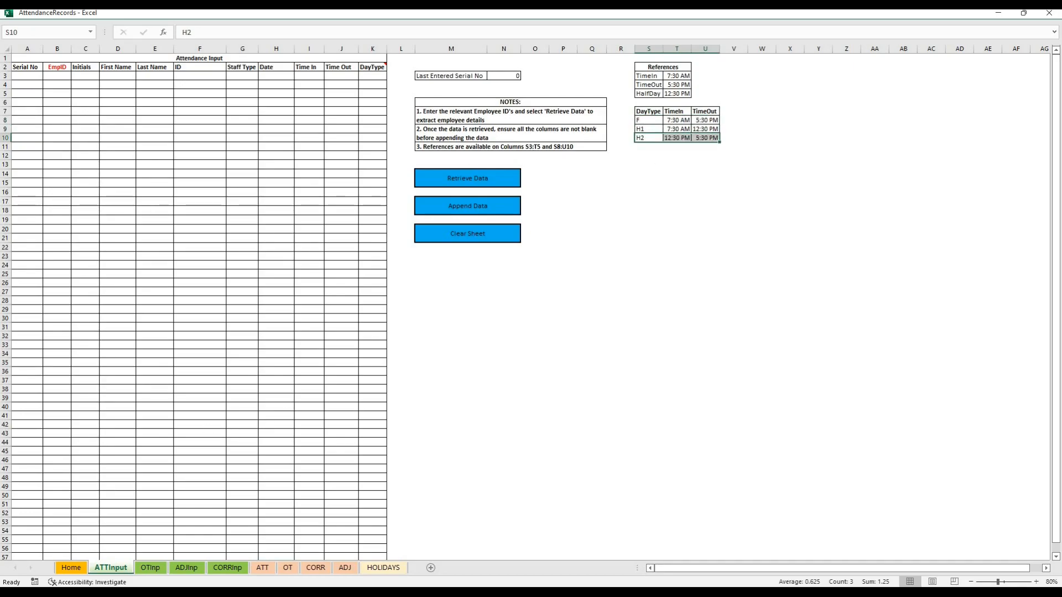
# Copy the employee IDs from A1:A54 of Book1's ATTInp sheet into the EmpID column from B3, and retrieve the employee details
pyautogui.hotkey('alt', 'Tab')
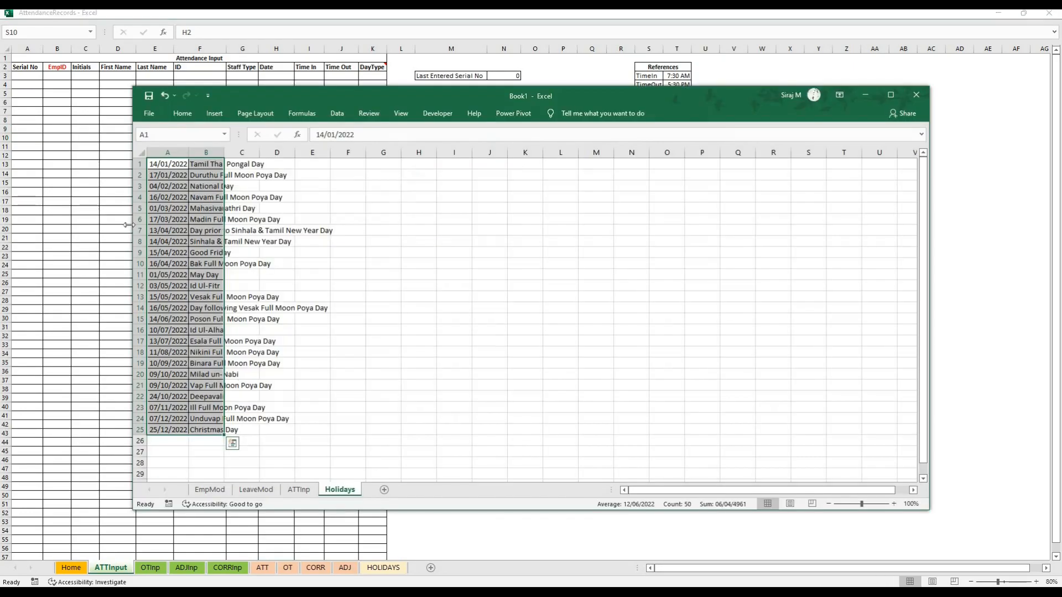
pyautogui.click(308, 493)
pyautogui.scroll(9, 240, 160)
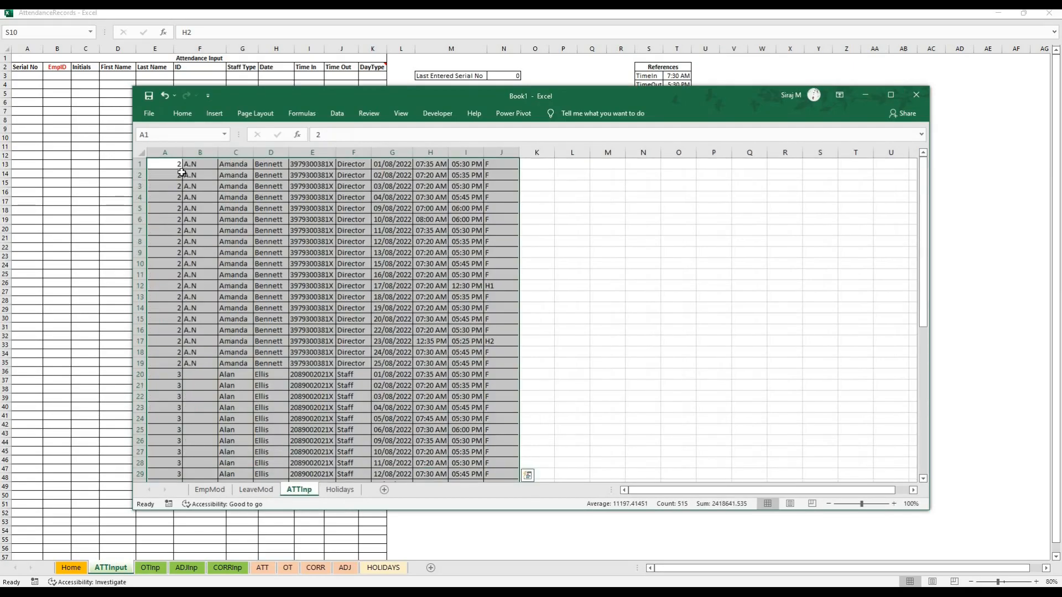
pyautogui.moveTo(161, 163); pyautogui.dragTo(164, 429)
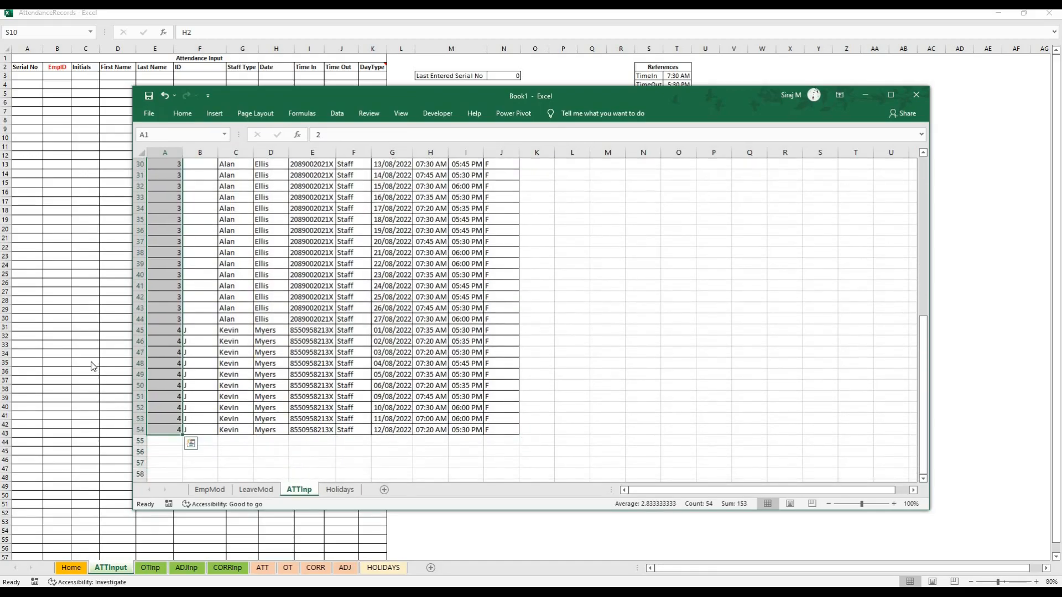
pyautogui.hotkey('ctrl', 'c')
pyautogui.hotkey('alt', 'Tab')
pyautogui.click(56, 76)
pyautogui.hotkey('ctrl', 'v')
pyautogui.click(201, 239)
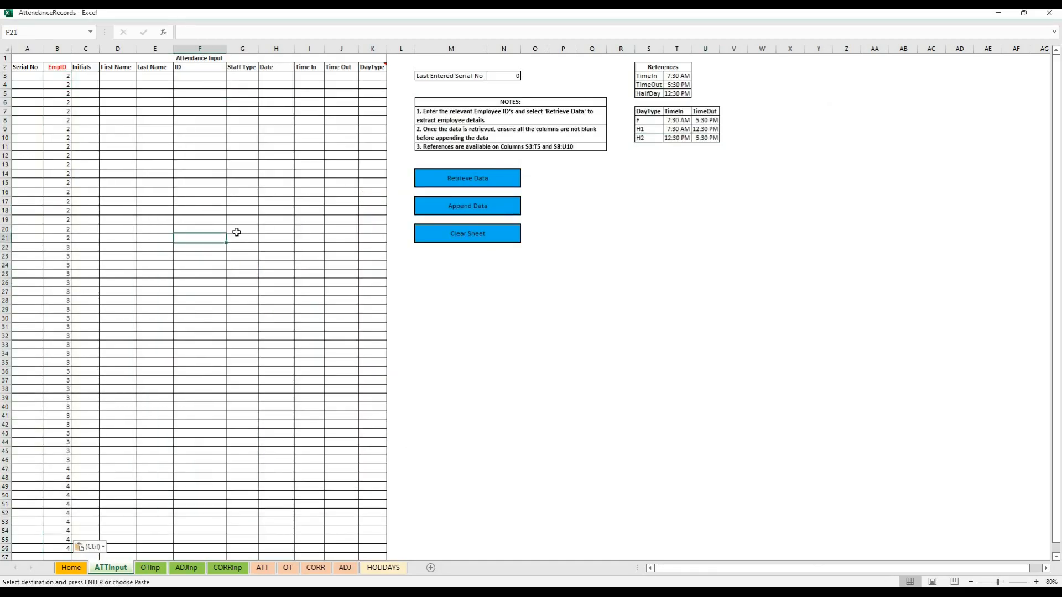
pyautogui.click(484, 181)
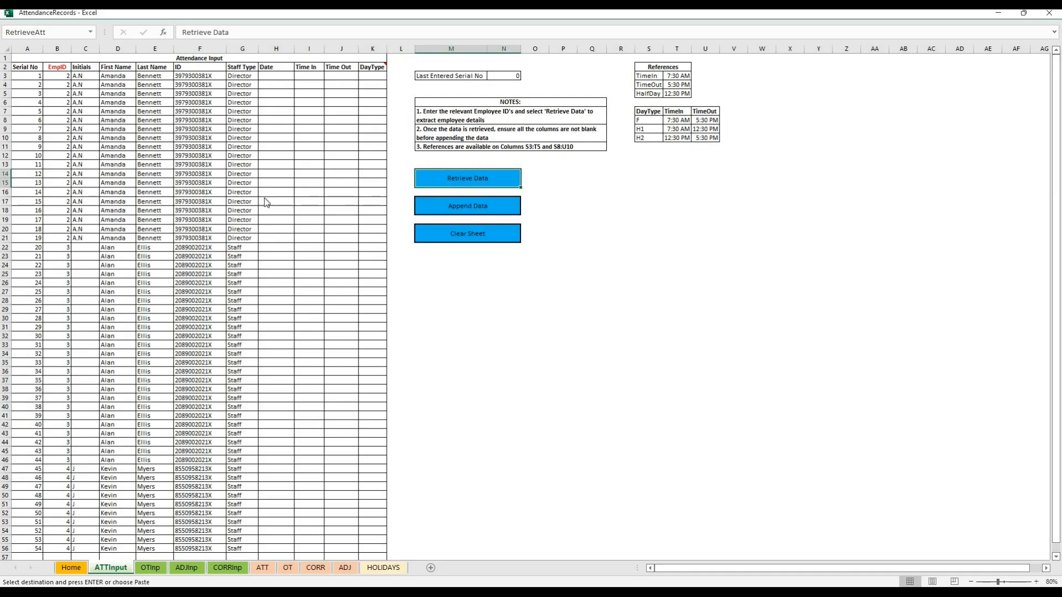
# Copy the dates, in and out times and day types from columns G to J of Book1's ATTInp sheet into ATTInput from H3
pyautogui.hotkey('alt', 'Tab')
pyautogui.moveTo(373, 430); pyautogui.dragTo(501, 158)
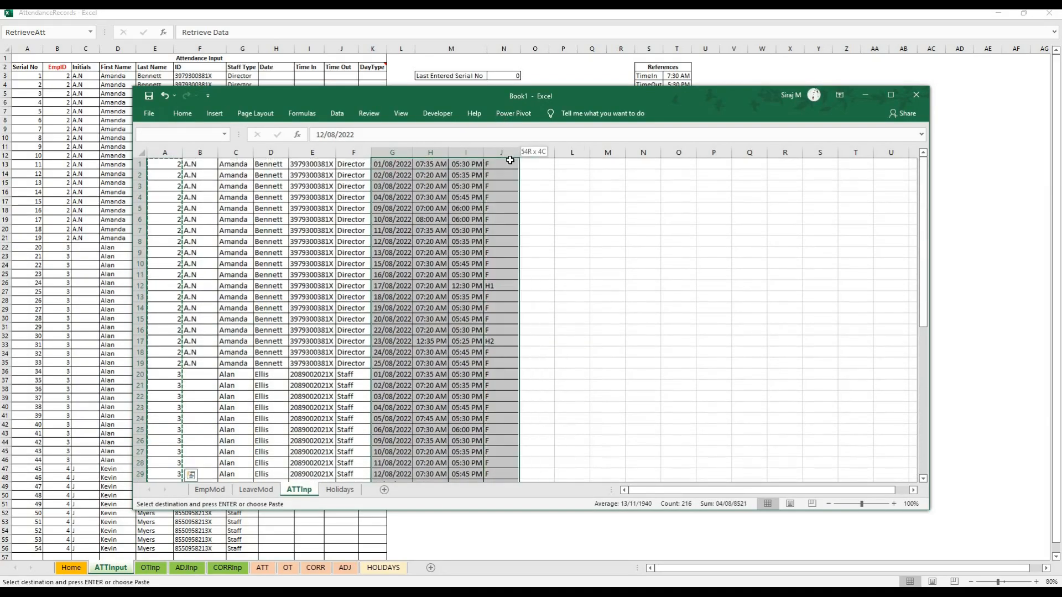
pyautogui.hotkey('alt', 'Tab')
pyautogui.click(278, 75)
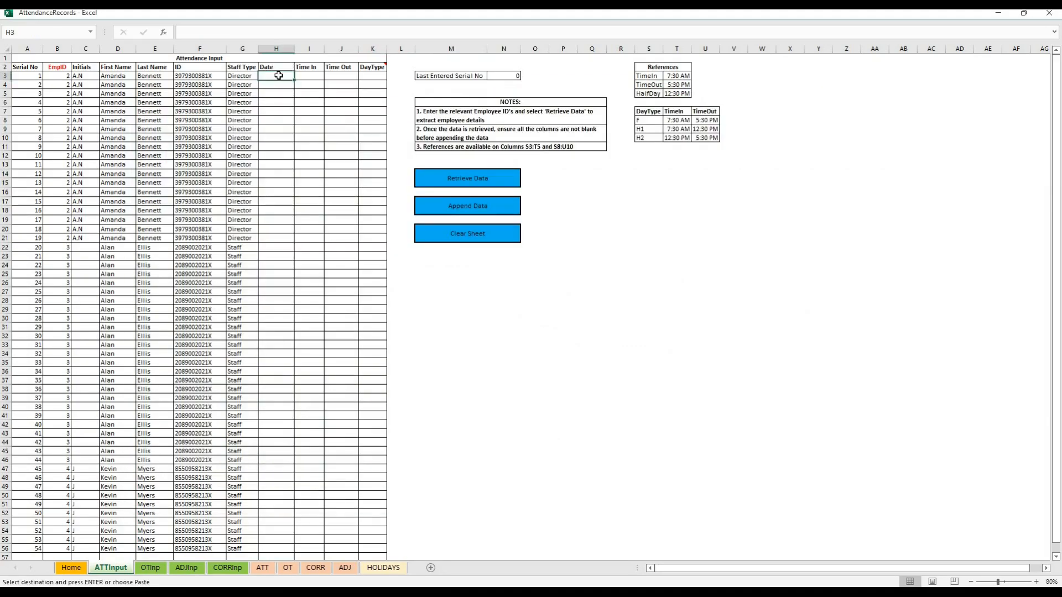
pyautogui.hotkey('ctrl', 'v')
pyautogui.click(400, 322)
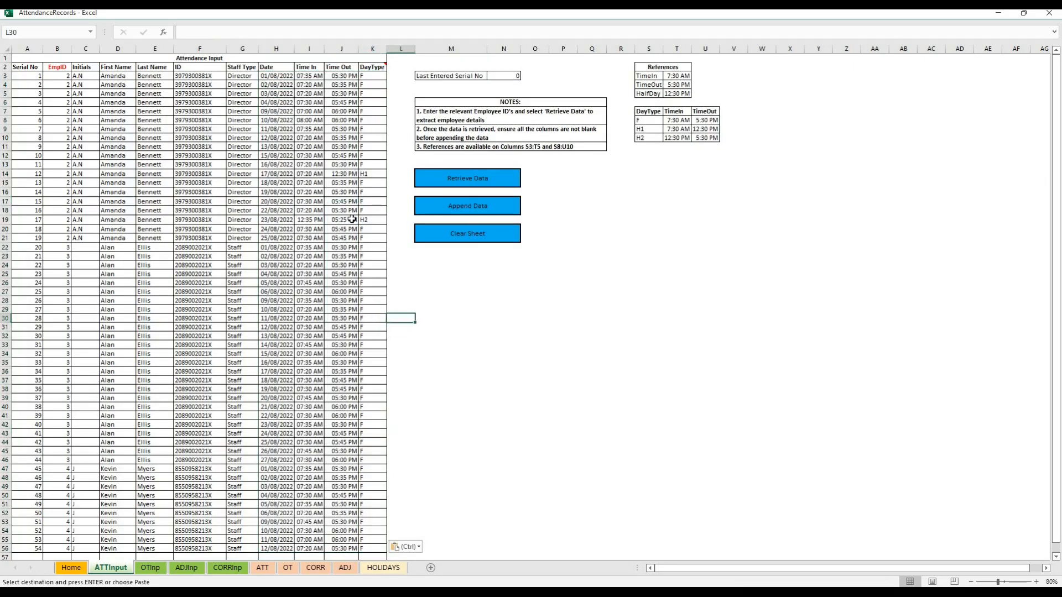
pyautogui.click(366, 174)
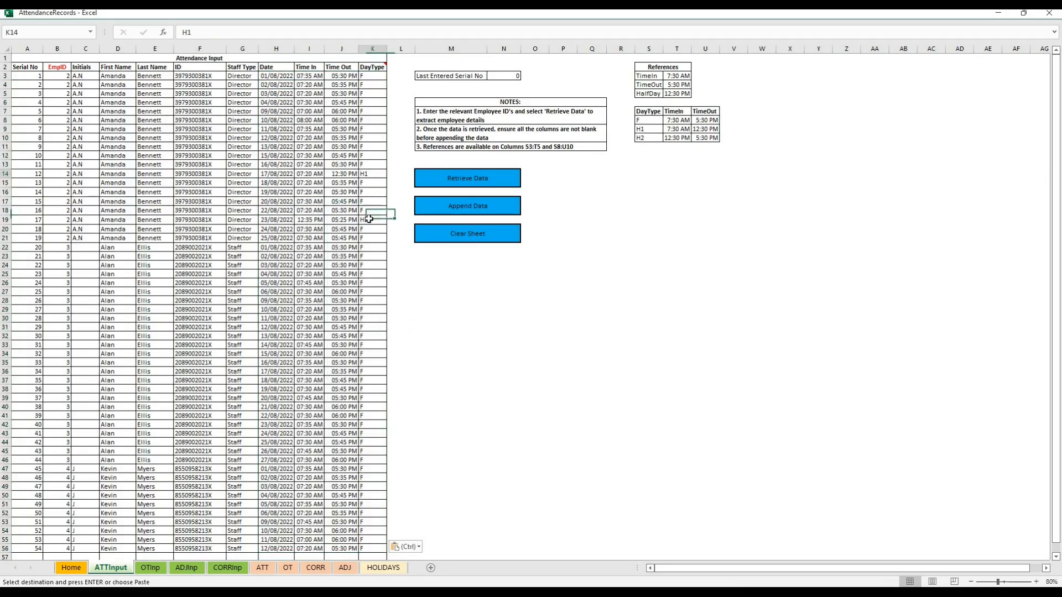
pyautogui.click(370, 220)
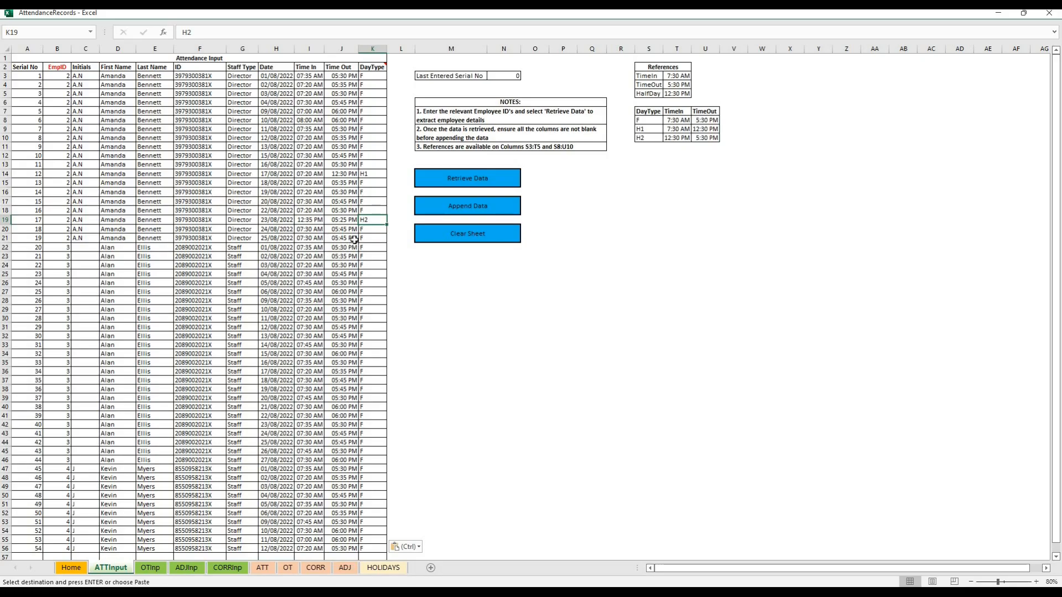
# Append the attendance entries to the records, check the last entered serial number, and clear the ATTInput sheet
pyautogui.click(462, 213)
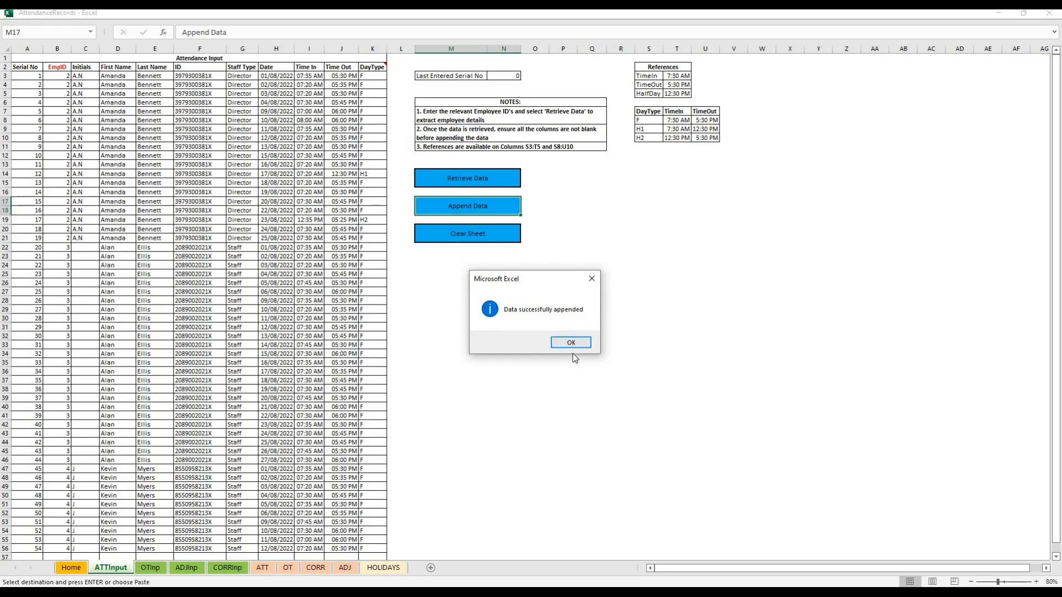
pyautogui.click(565, 342)
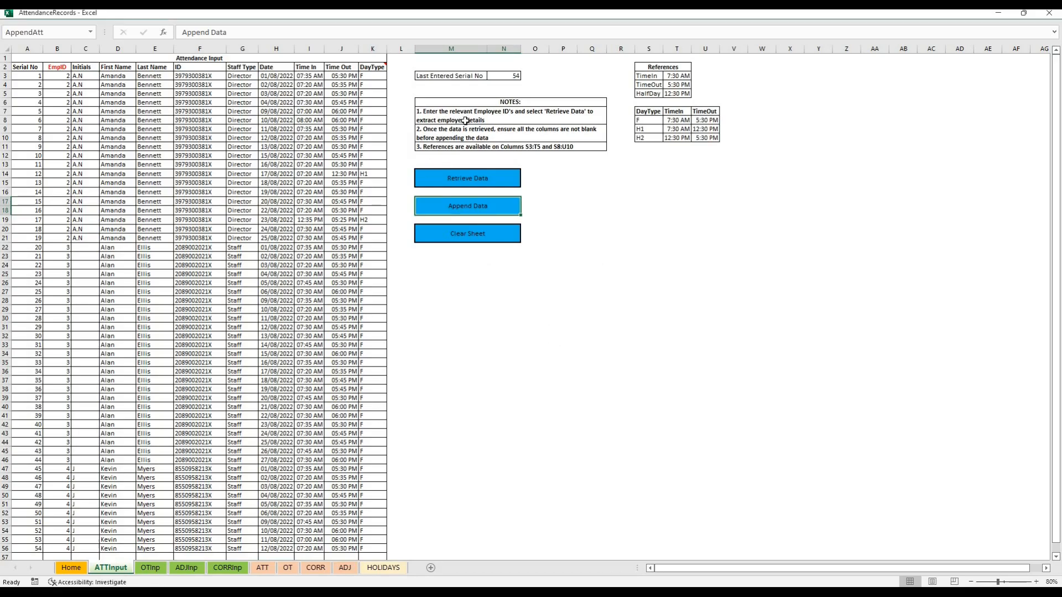
pyautogui.click(514, 76)
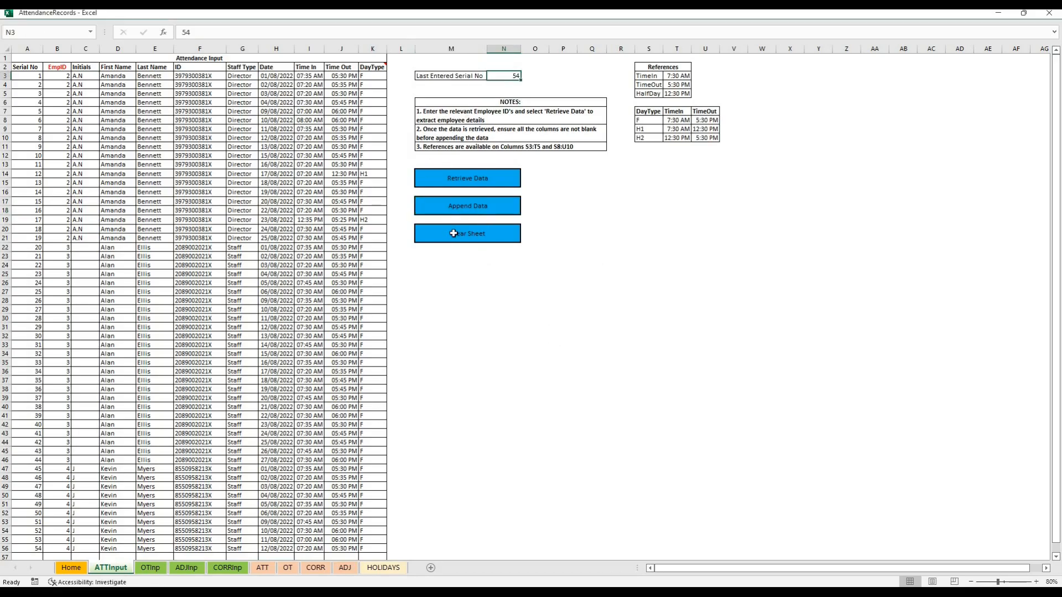
pyautogui.scroll(-4, 138, 370)
pyautogui.scroll(4, 138, 369)
pyautogui.click(466, 230)
# Review the appended attendance records on the ATT sheet and return to the ATTInput sheet
pyautogui.click(263, 567)
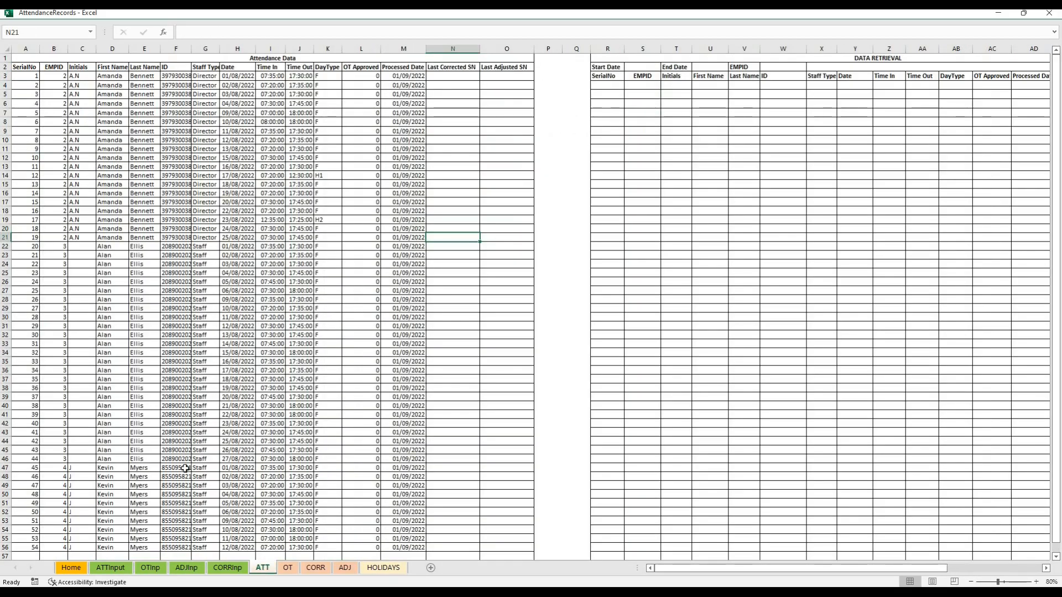
pyautogui.moveTo(20, 79); pyautogui.dragTo(423, 390)
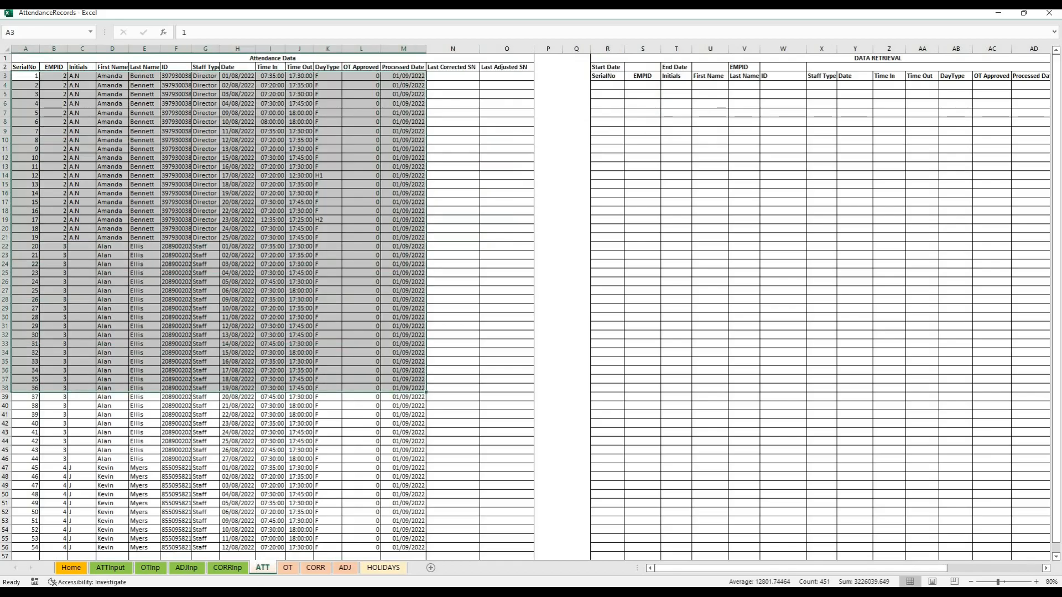
pyautogui.click(113, 567)
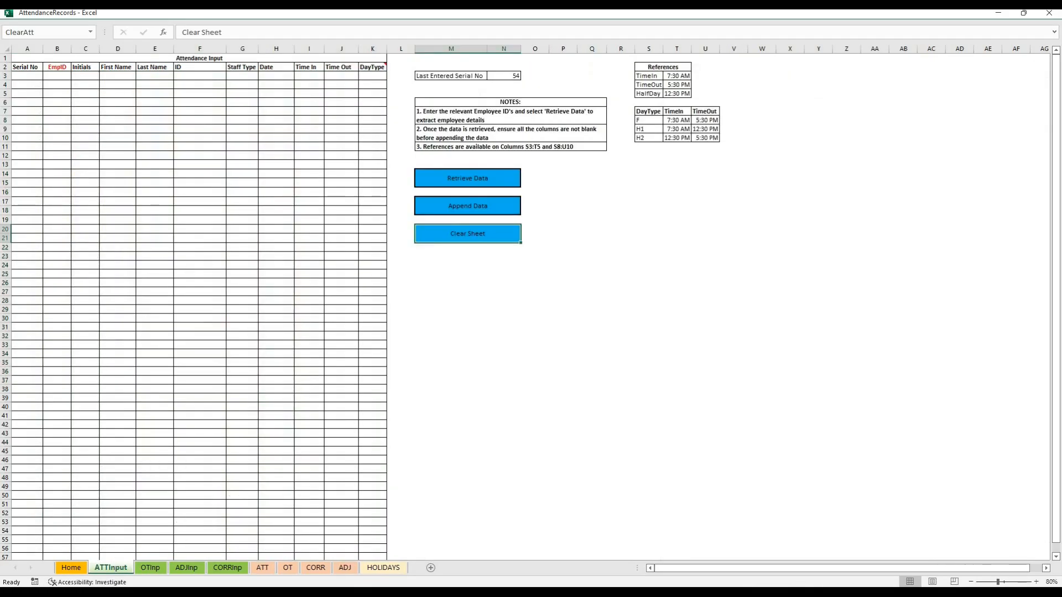
# Open the EmpSummary sheet in the maximized SIR-PAY workbook and check the attendance dates on the AttendanceRecords ATT sheet
pyautogui.click(338, 553)
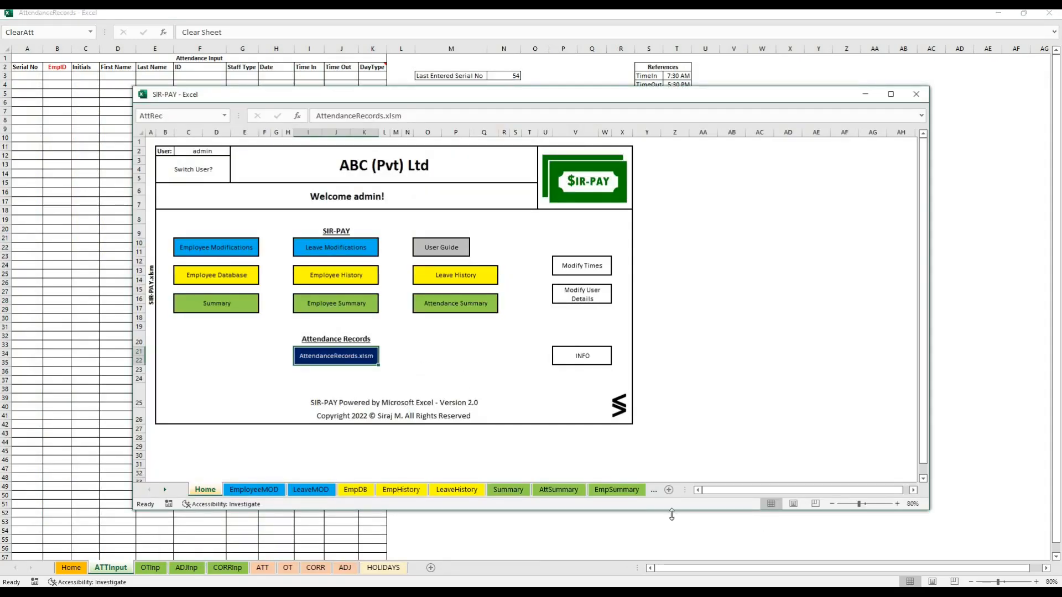
pyautogui.click(615, 489)
pyautogui.doubleClick(425, 95)
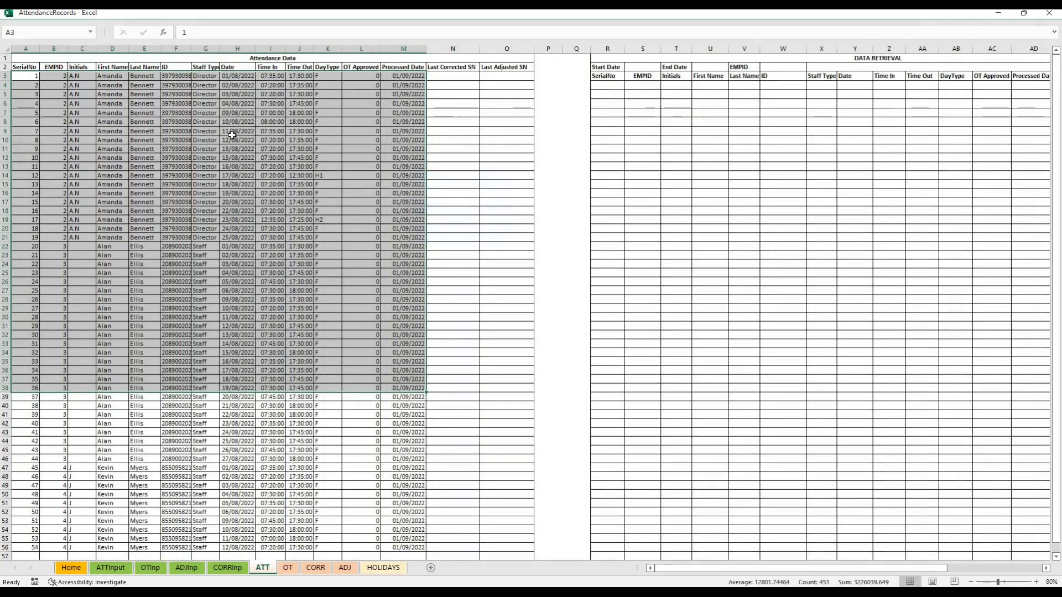
pyautogui.moveTo(242, 76); pyautogui.dragTo(235, 287)
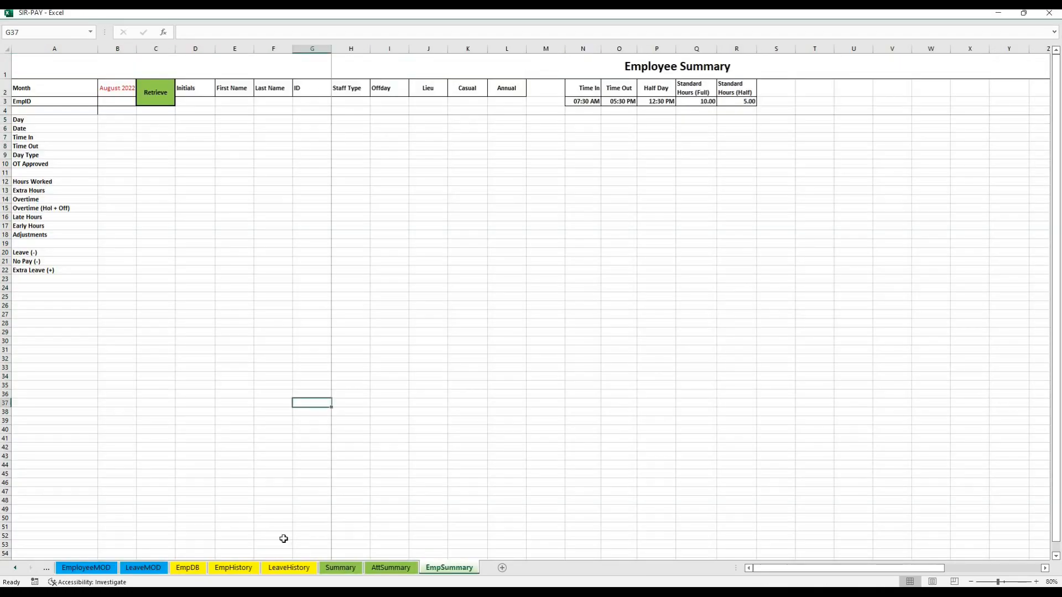
# Enter EmpID 2 on the Employee Summary sheet and retrieve that employee's August 2022 summary
pyautogui.click(107, 100)
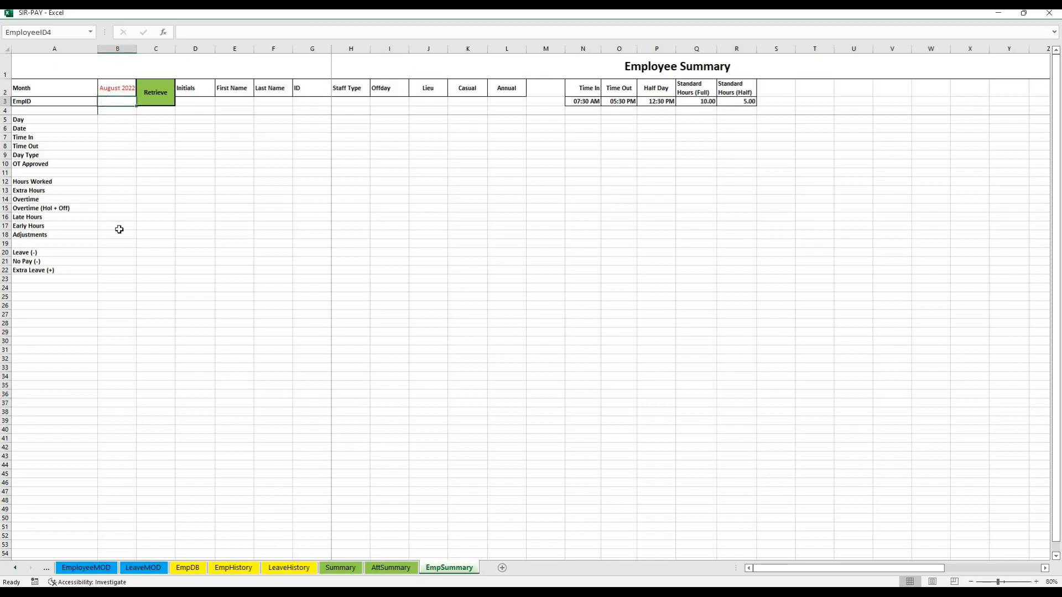
pyautogui.write('2')
pyautogui.click(129, 214)
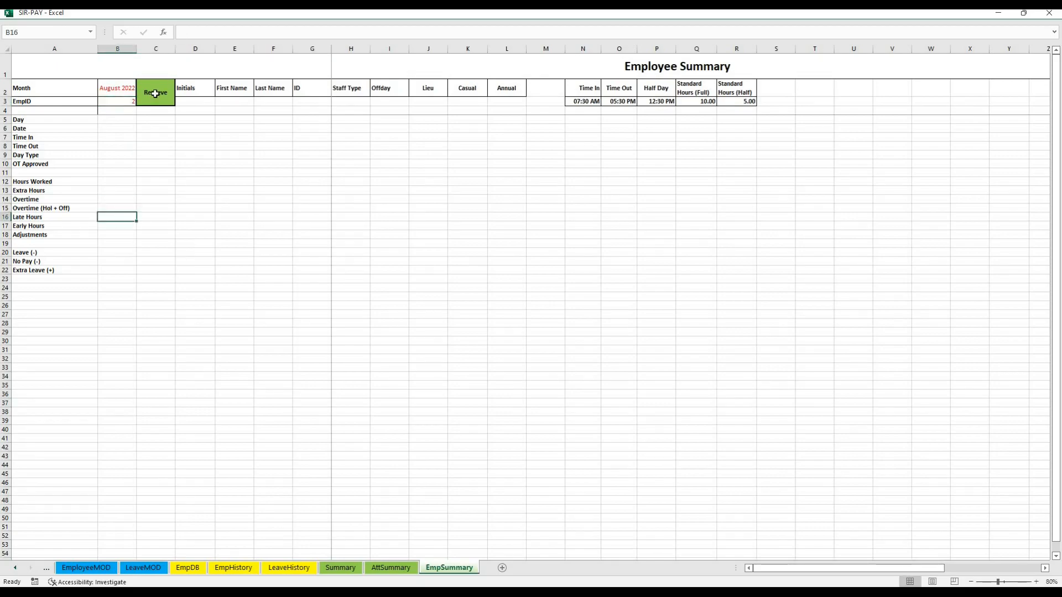
pyautogui.click(154, 93)
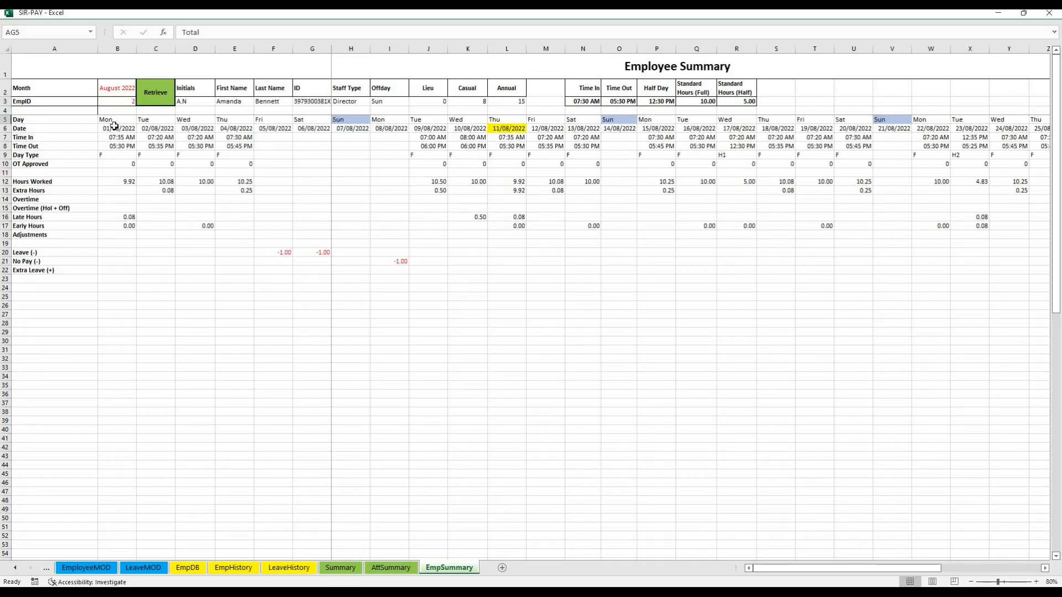
# Examine the retrieved daily summary, including the highlighted Sundays, the 11/08/2022 holiday, and the marked dates 26/08/2022 and 27/08/2022
pyautogui.moveTo(102, 122); pyautogui.dragTo(1006, 248)
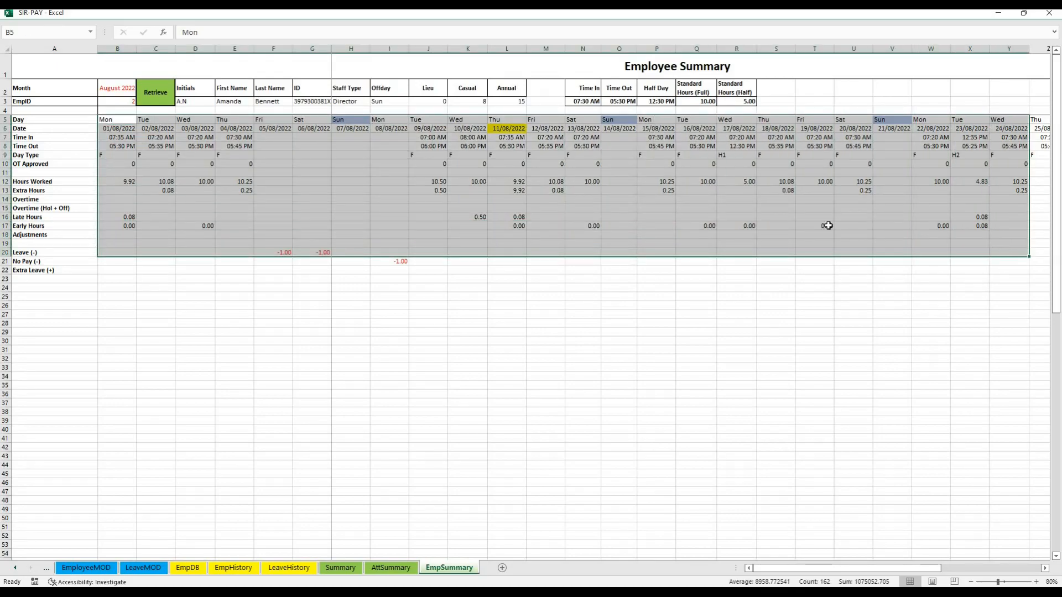
pyautogui.click(495, 200)
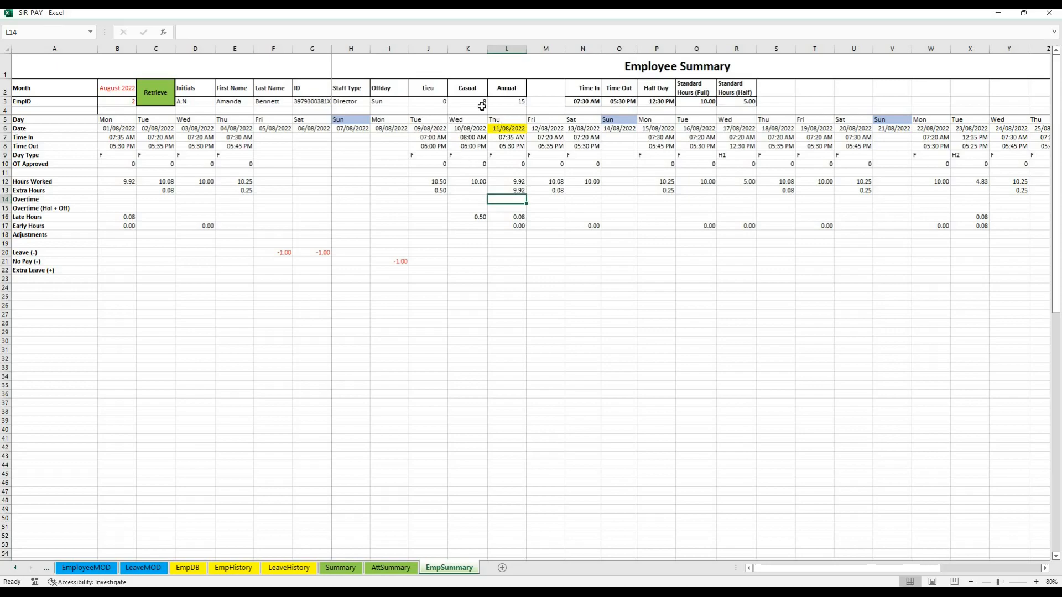
pyautogui.click(351, 122)
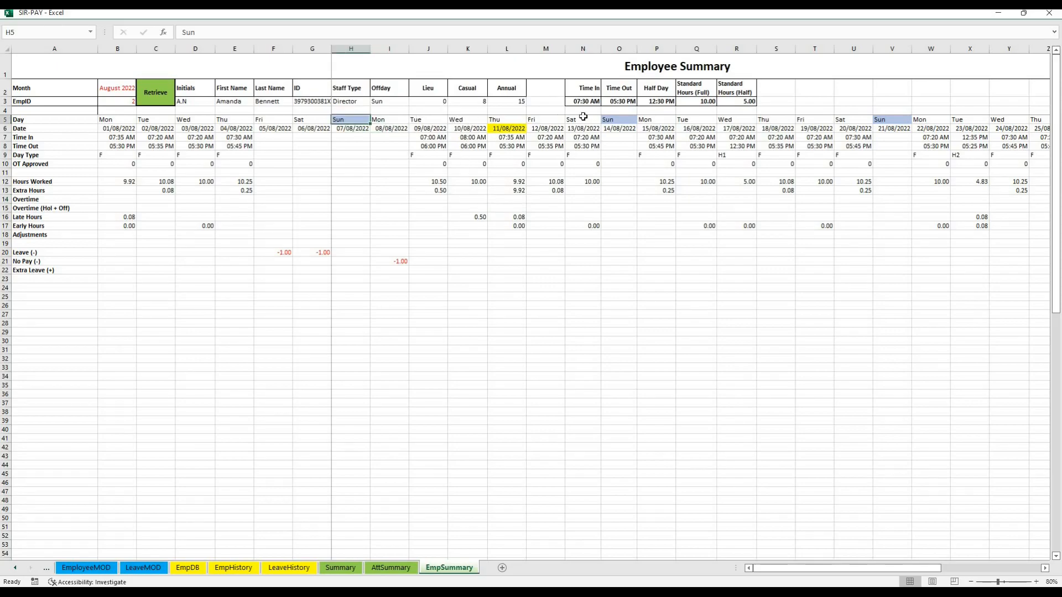
pyautogui.click(607, 120)
pyautogui.click(907, 122)
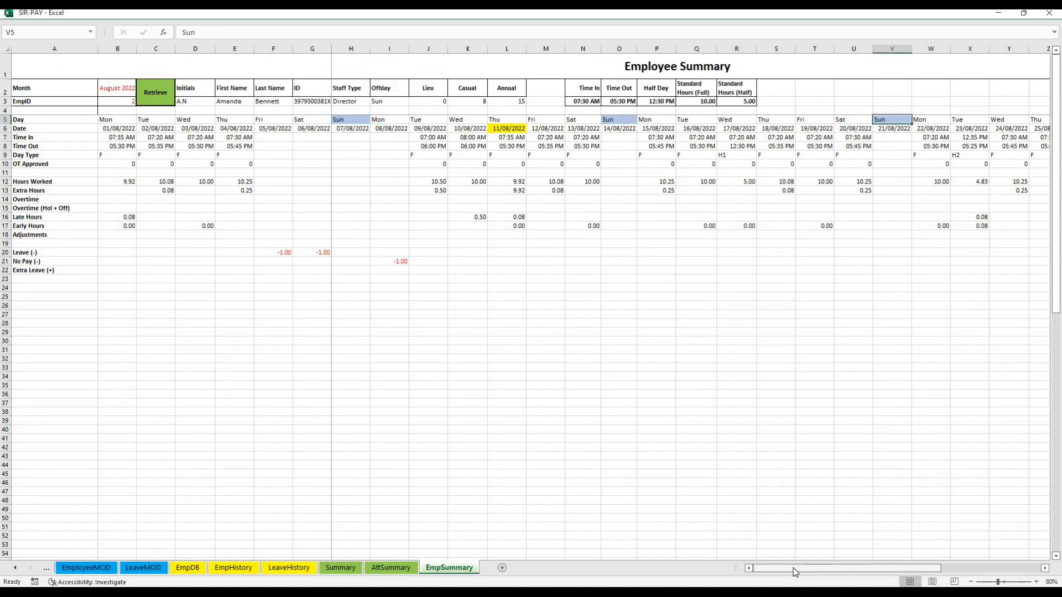
pyautogui.click(498, 128)
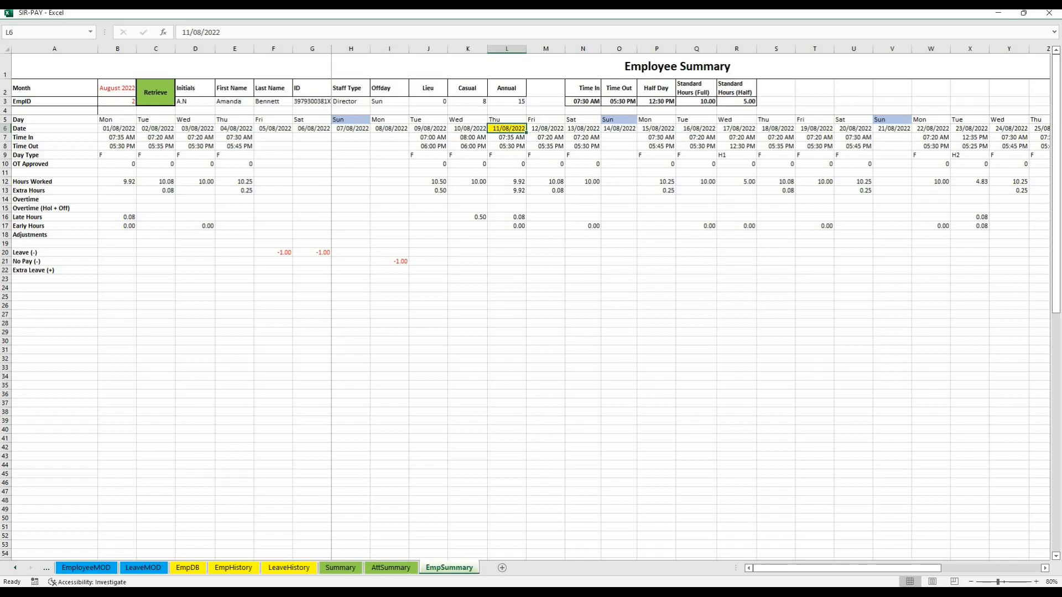
pyautogui.moveTo(846, 568); pyautogui.dragTo(945, 568)
pyautogui.moveTo(701, 129); pyautogui.dragTo(740, 129)
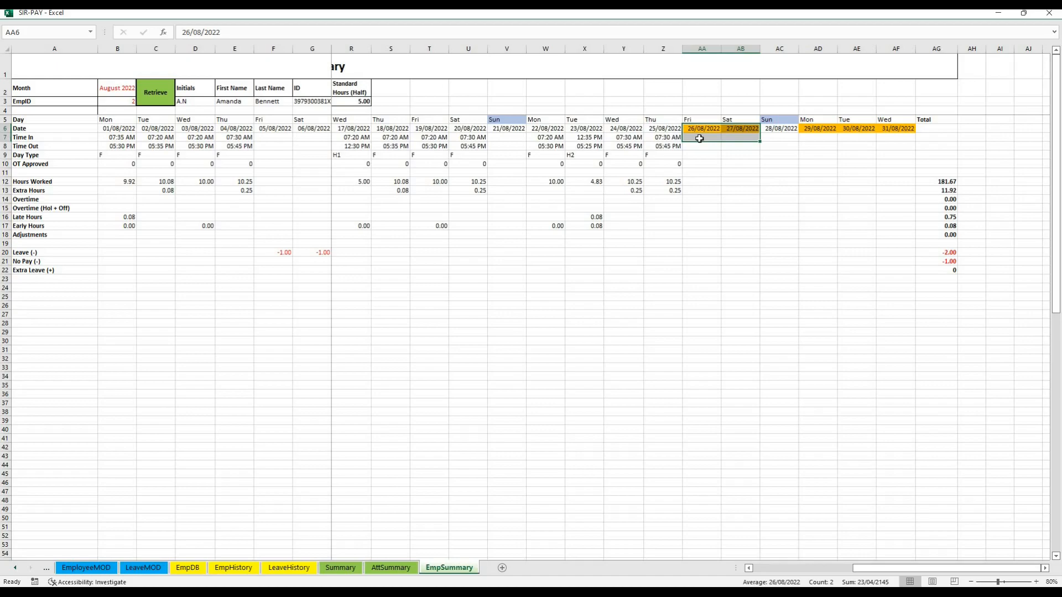
# Compare the times and extra hours on 02/08/2022, 03/08/2022 and 09/08/2022 with the employee's standard time in and time out
pyautogui.click(767, 569)
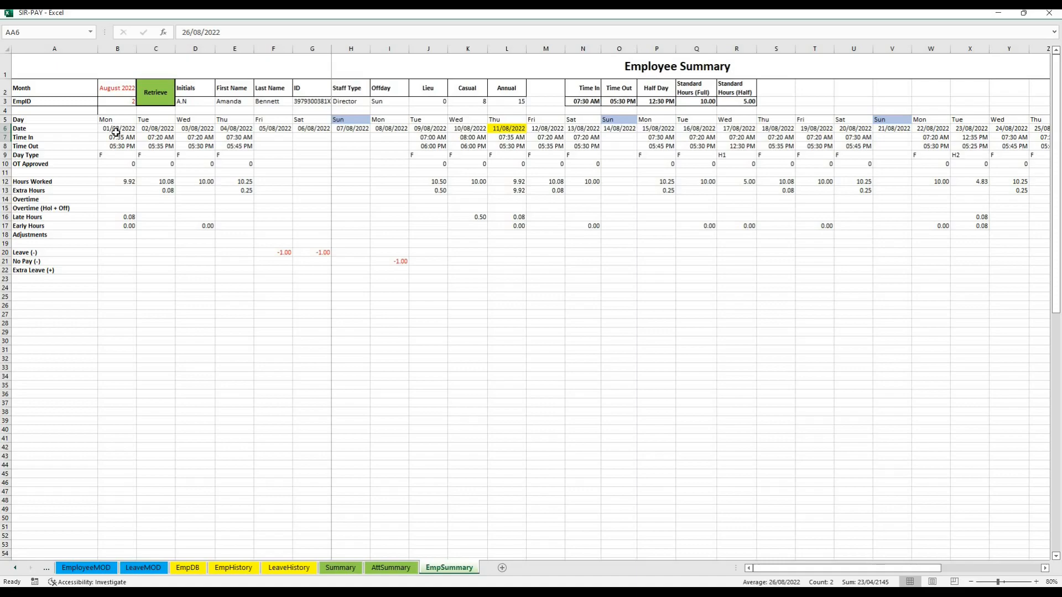
pyautogui.click(161, 138)
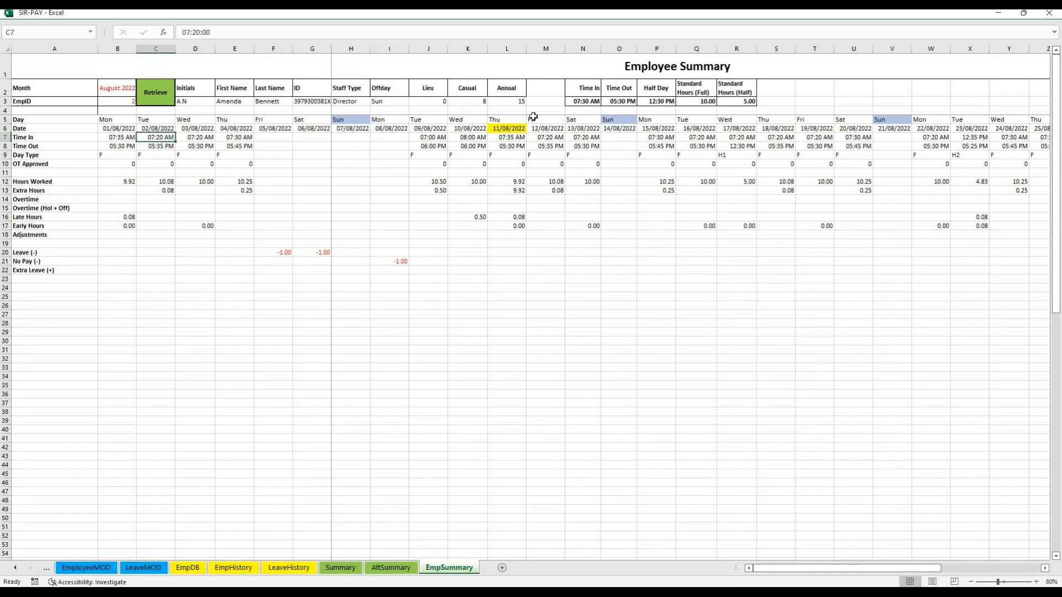
pyautogui.click(583, 102)
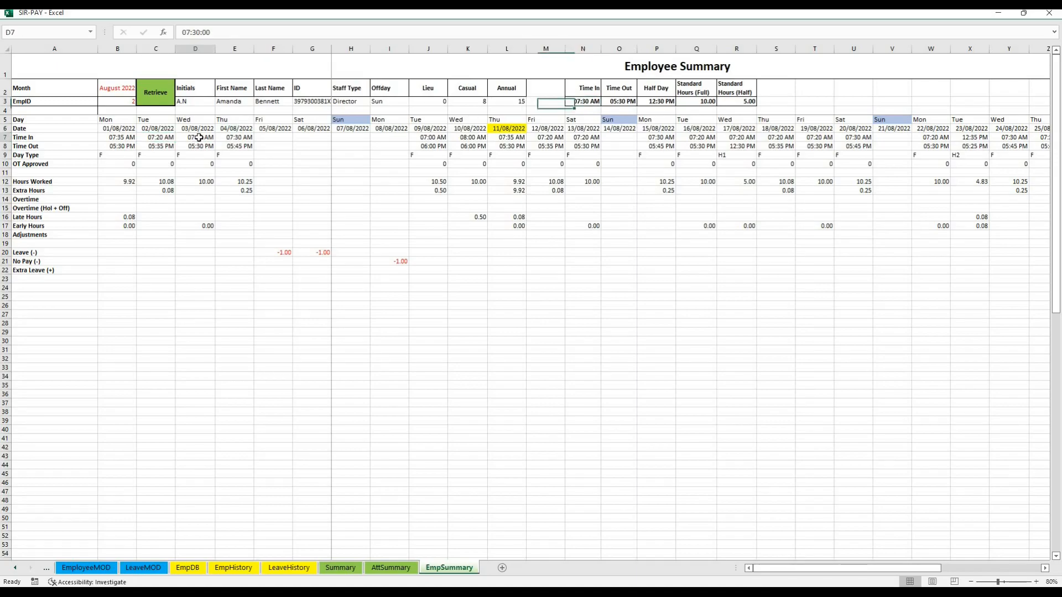
pyautogui.moveTo(197, 137); pyautogui.dragTo(204, 142)
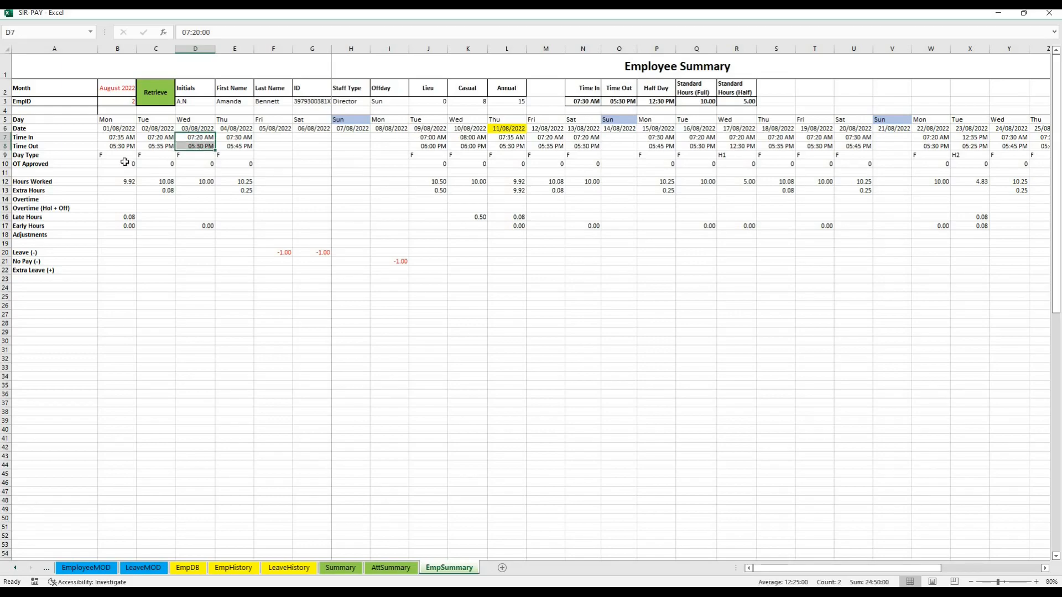
pyautogui.click(162, 138)
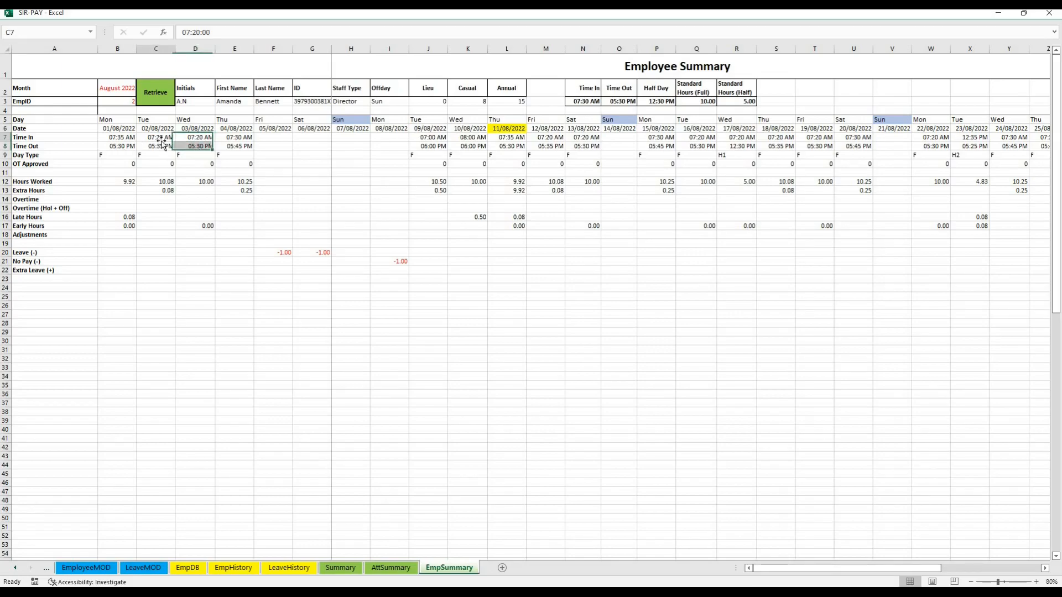
pyautogui.click(161, 145)
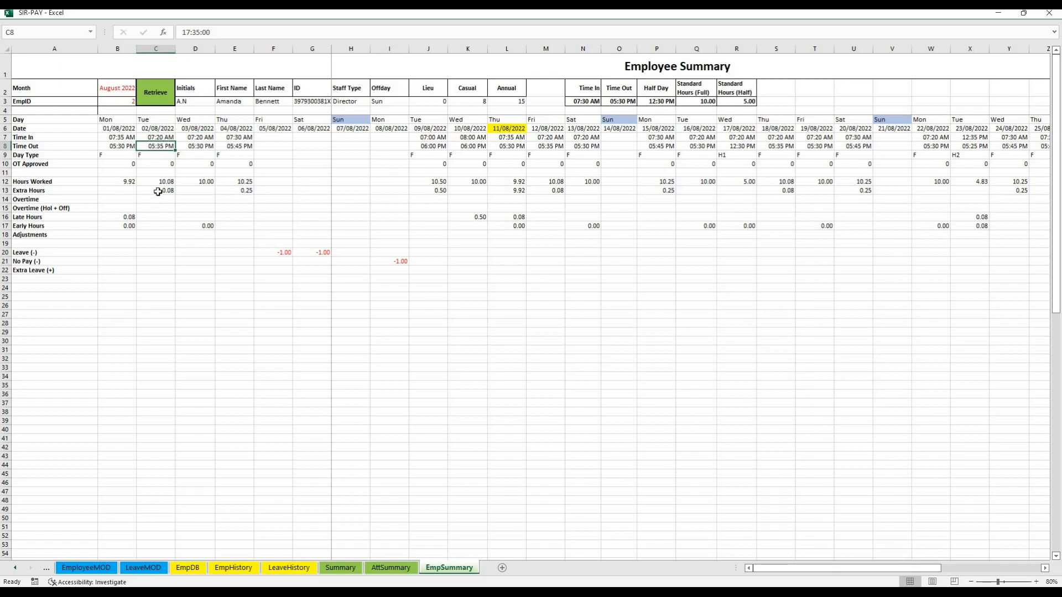
pyautogui.click(158, 191)
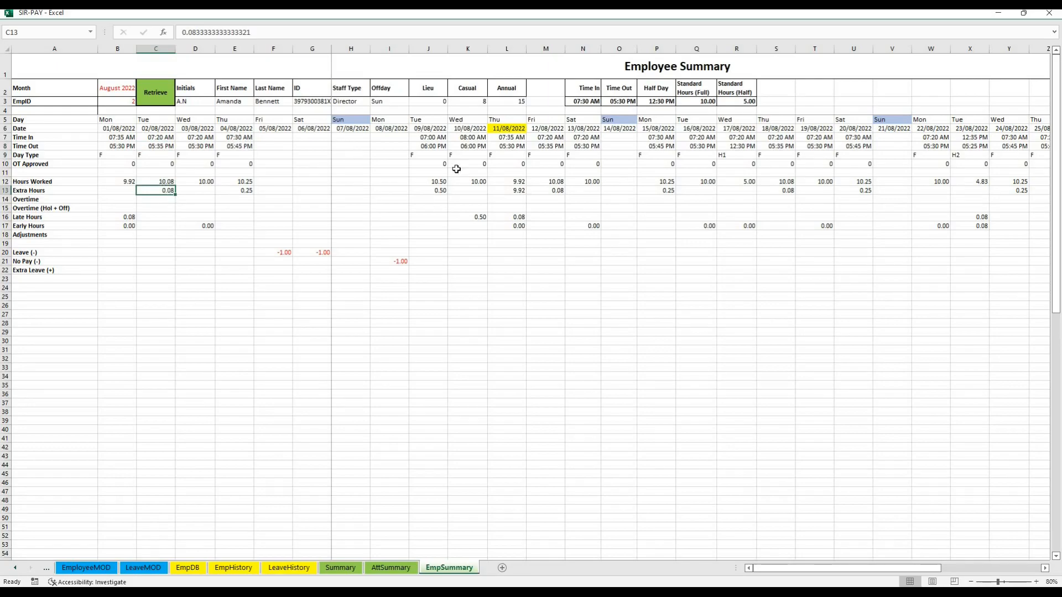
pyautogui.click(434, 139)
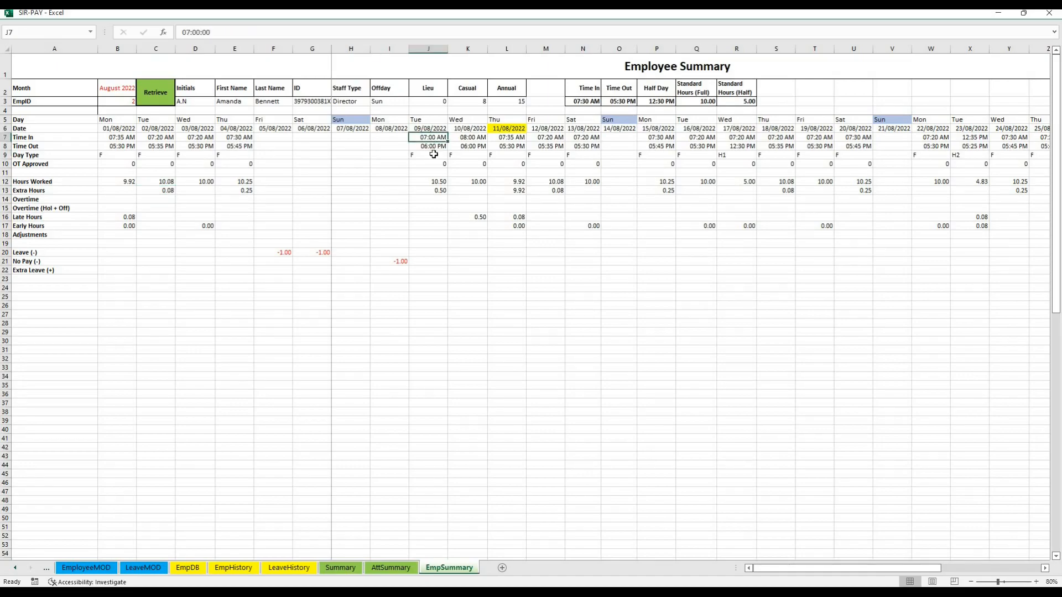
pyautogui.click(438, 191)
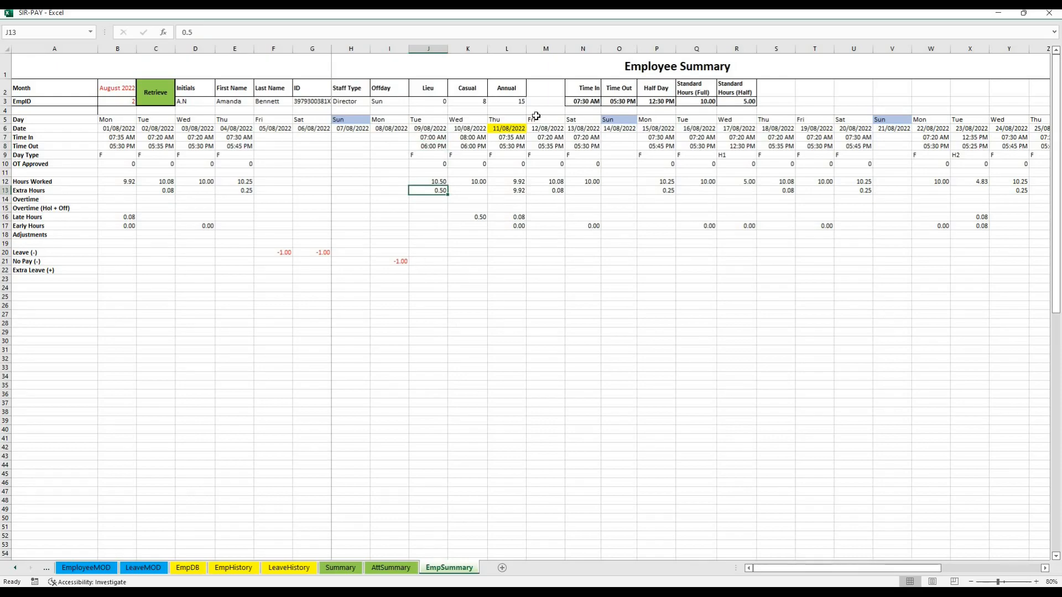
# Examine the times, hours worked and extra hours on the 11/08/2022 holiday, then recheck the dates 09/08/2022 and 11/08/2022
pyautogui.click(504, 47)
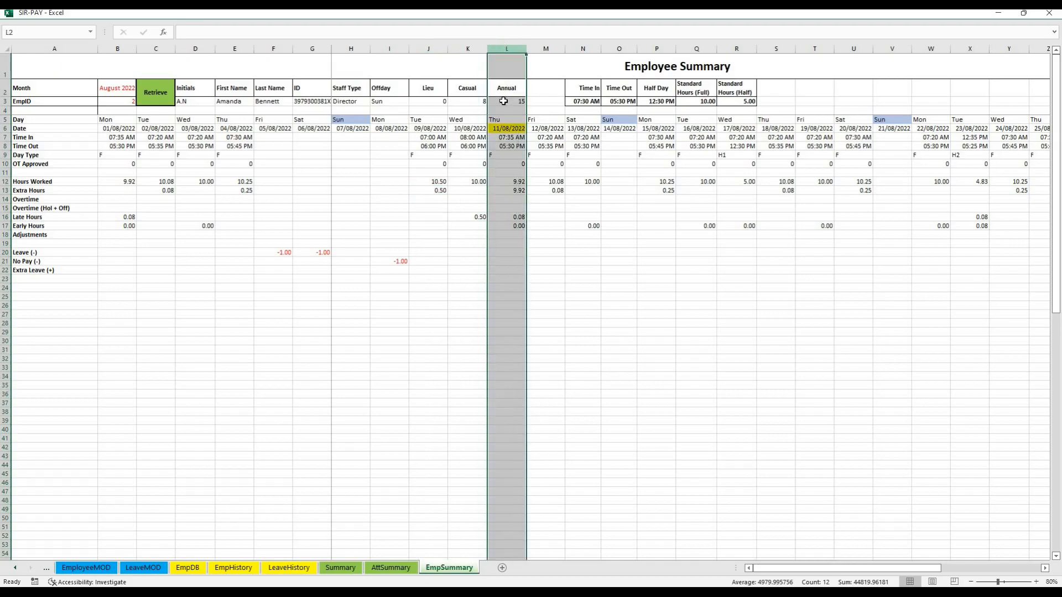
pyautogui.click(502, 162)
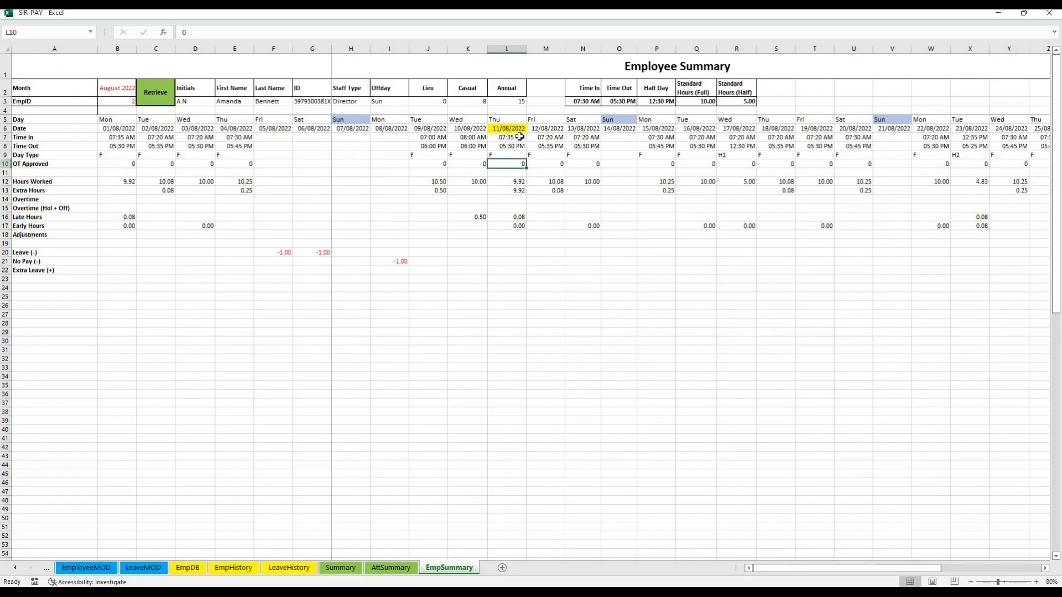
pyautogui.moveTo(519, 138); pyautogui.dragTo(519, 146)
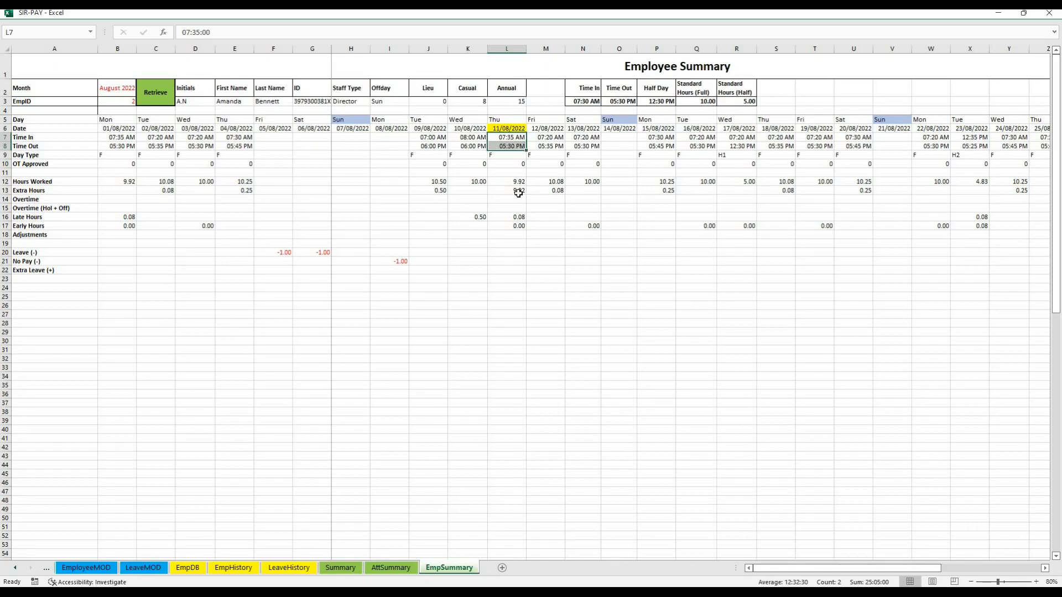
pyautogui.click(509, 137)
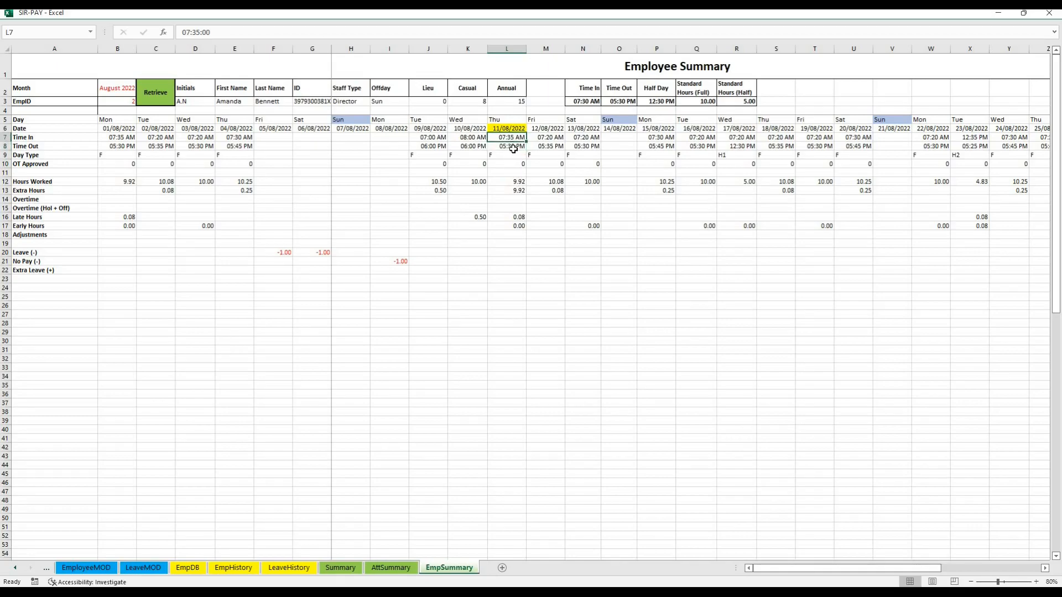
pyautogui.moveTo(513, 182); pyautogui.dragTo(515, 184)
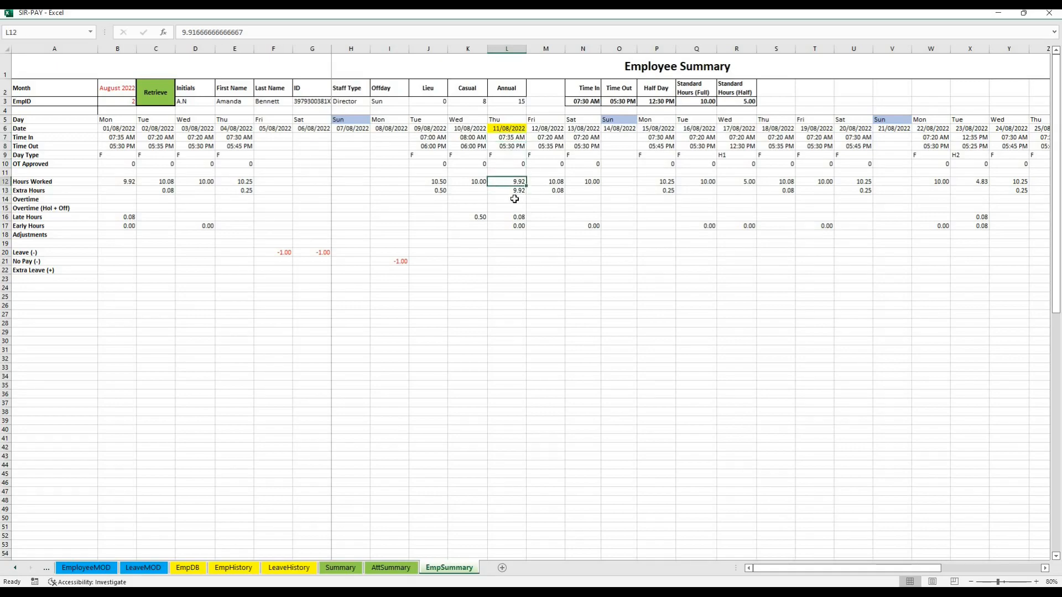
pyautogui.click(516, 191)
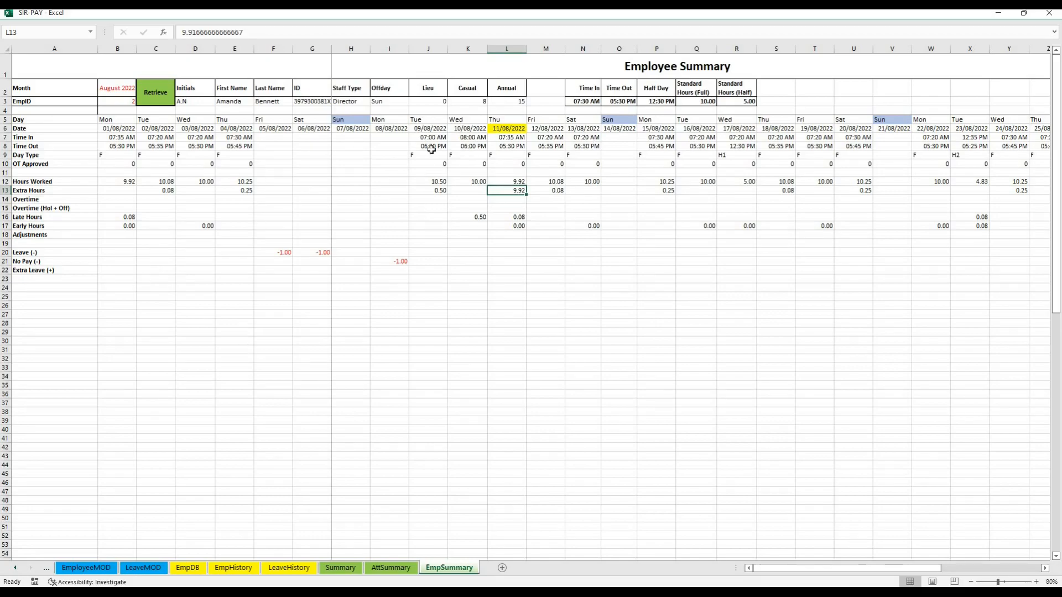
pyautogui.click(437, 127)
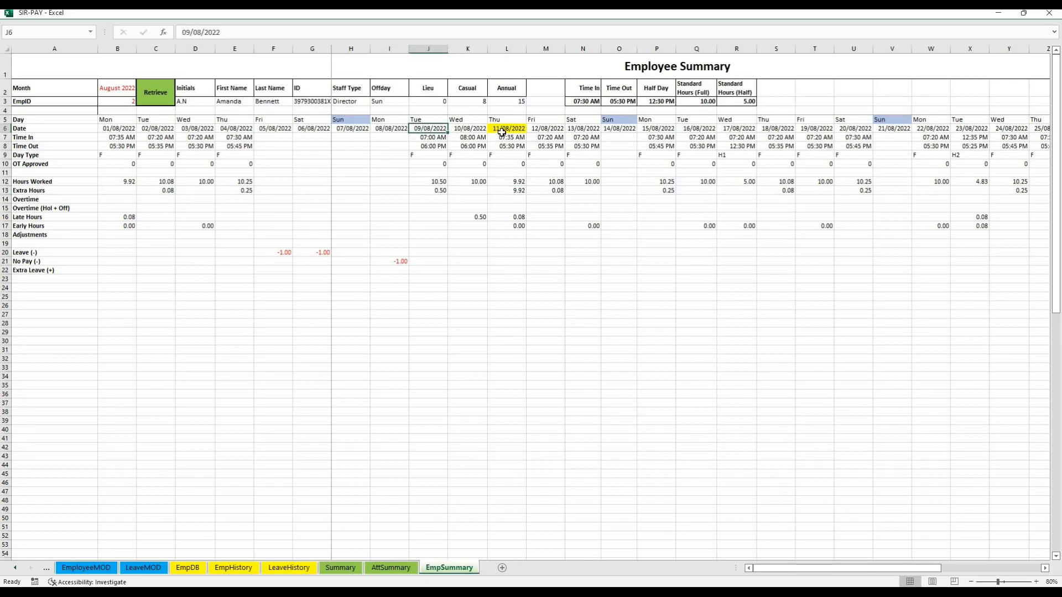
pyautogui.click(502, 129)
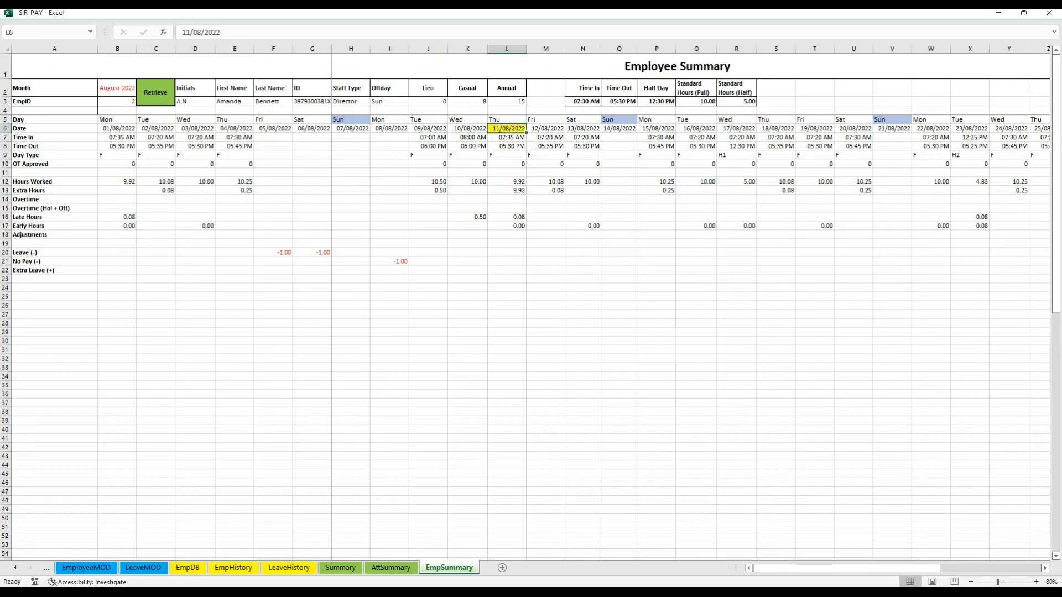
# Switch to the AttendanceRecords workbook and copy serial numbers 5 and 7, for 09/08/2022 and 11/08/2022, from the ATT sheet
pyautogui.hotkey('alt', 'Tab')
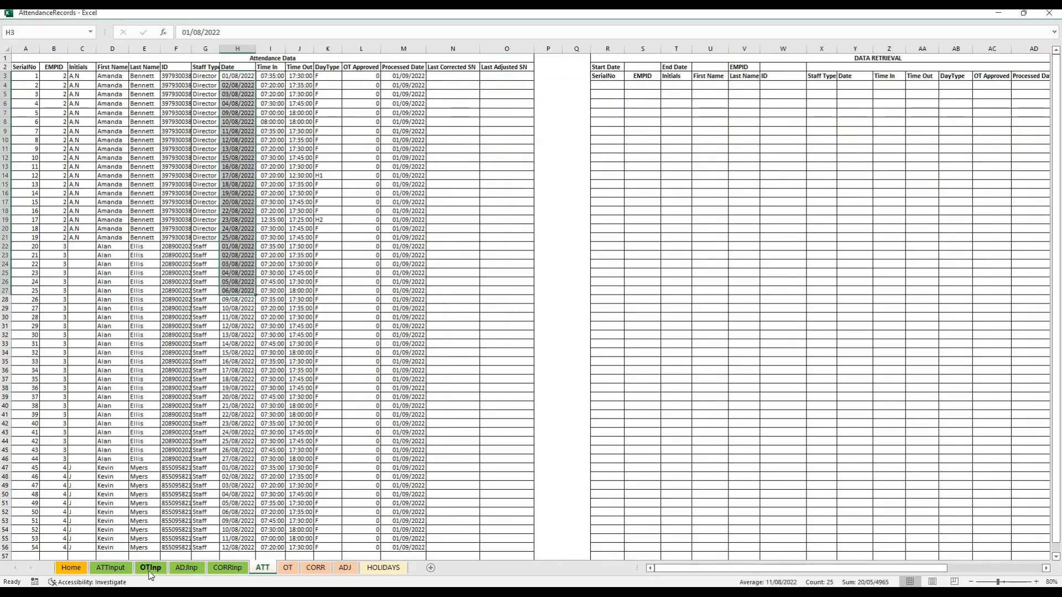
pyautogui.click(231, 569)
pyautogui.click(261, 570)
pyautogui.click(230, 114)
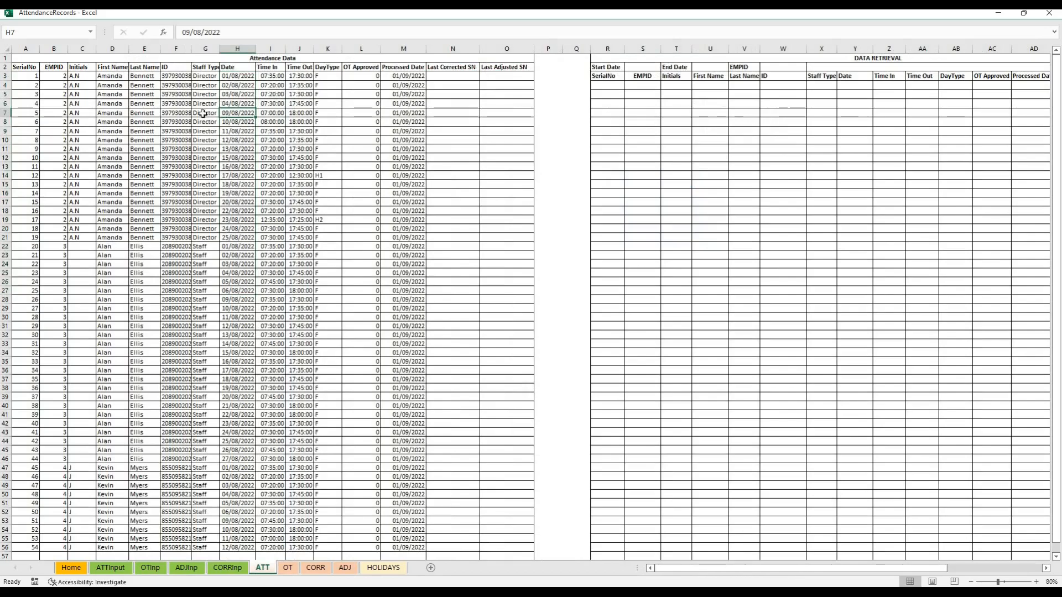
pyautogui.click(28, 112)
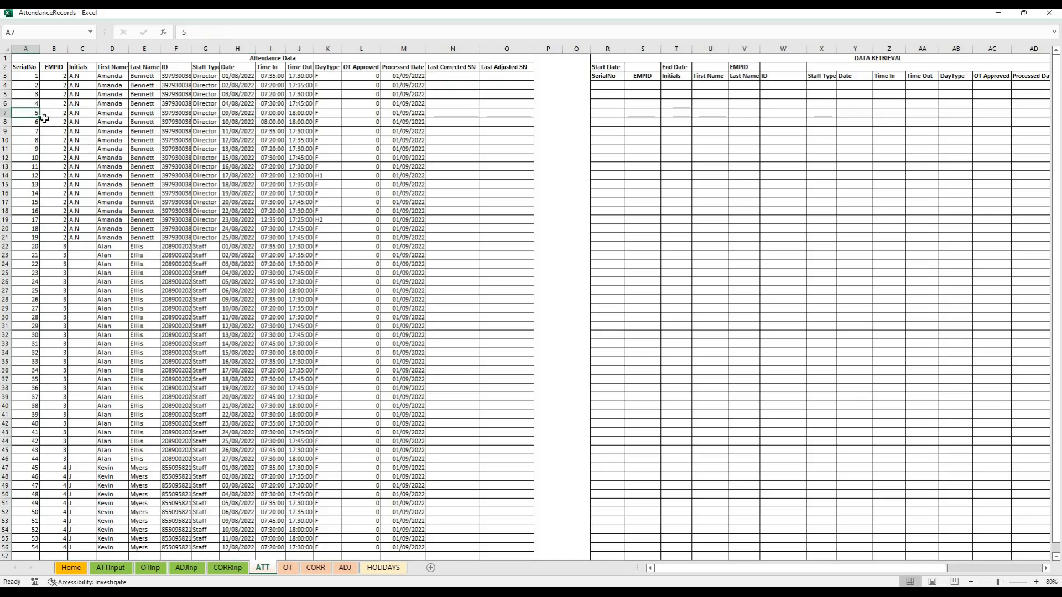
pyautogui.keyDown('ctrl'); pyautogui.click(36, 130); pyautogui.keyUp('ctrl')
pyautogui.hotkey('ctrl', 'c')
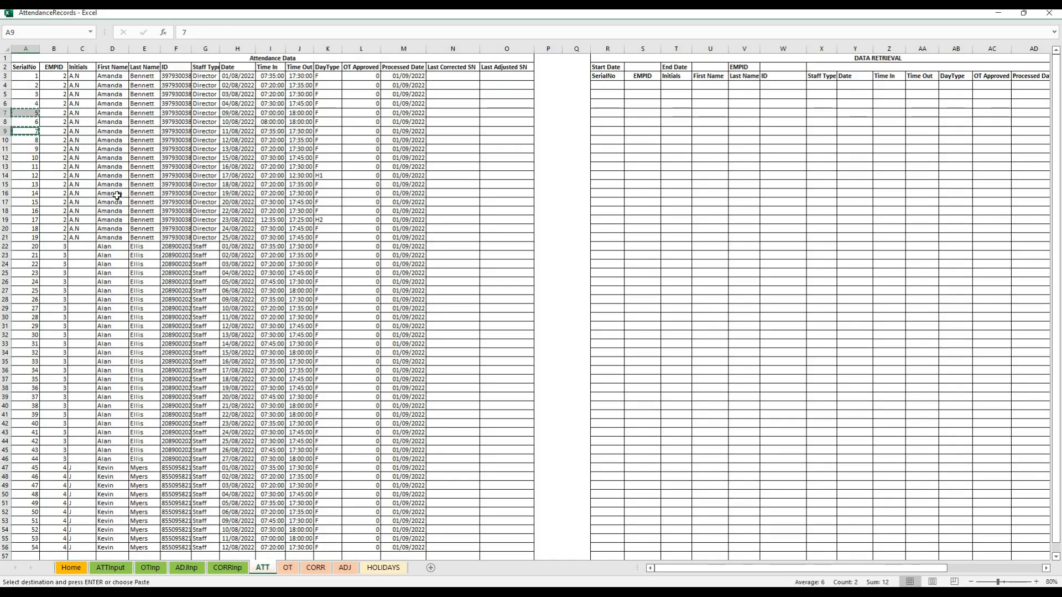
# Paste serial numbers 5 and 7 into the red Serial No column of the OTInp sheet and retrieve their attendance data
pyautogui.click(150, 568)
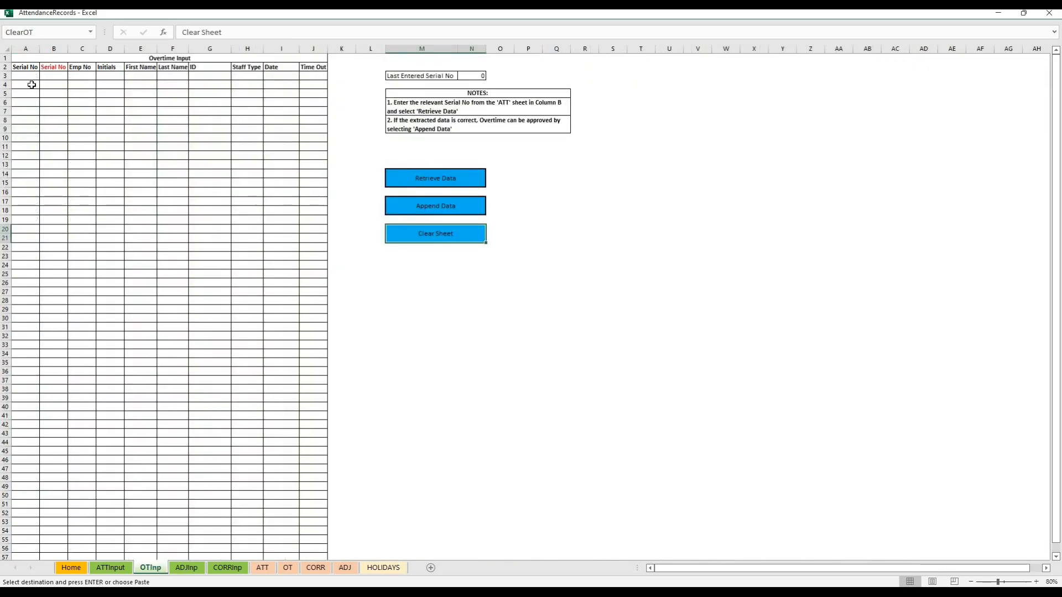
pyautogui.click(58, 73)
pyautogui.hotkey('ctrl', 'v')
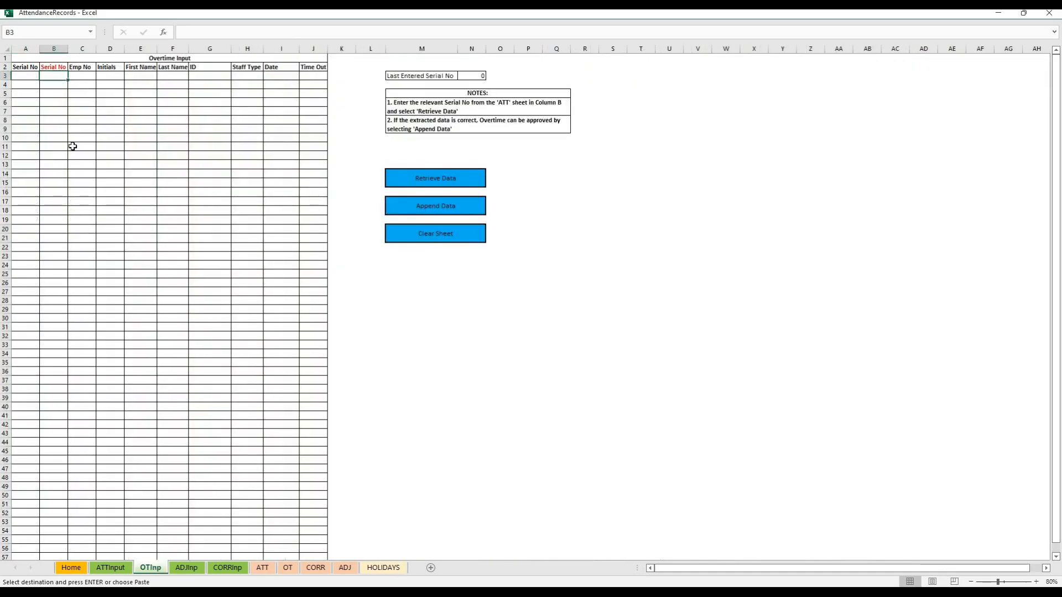
pyautogui.click(126, 190)
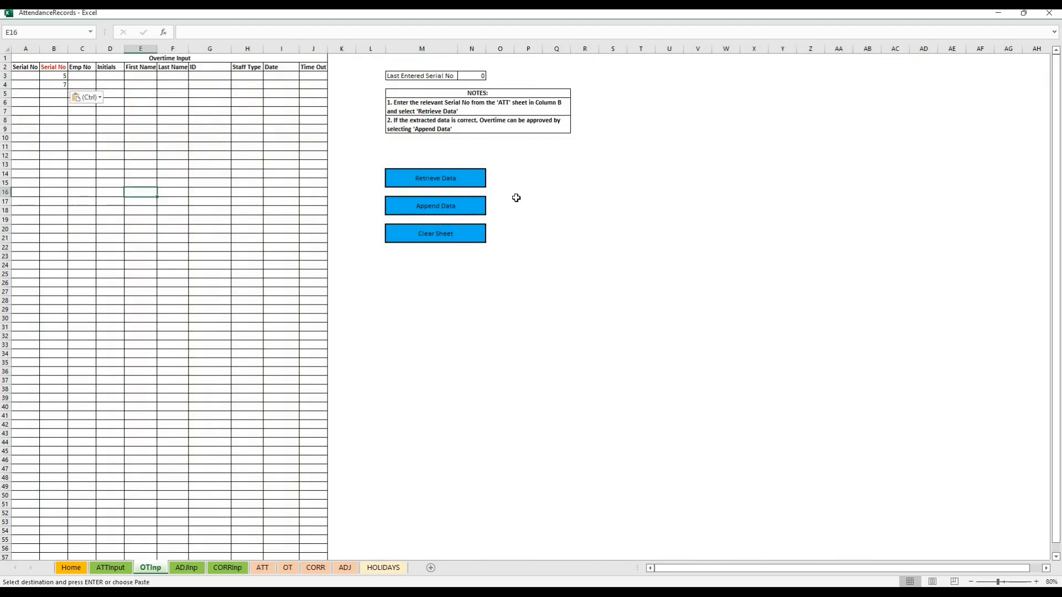
pyautogui.click(446, 178)
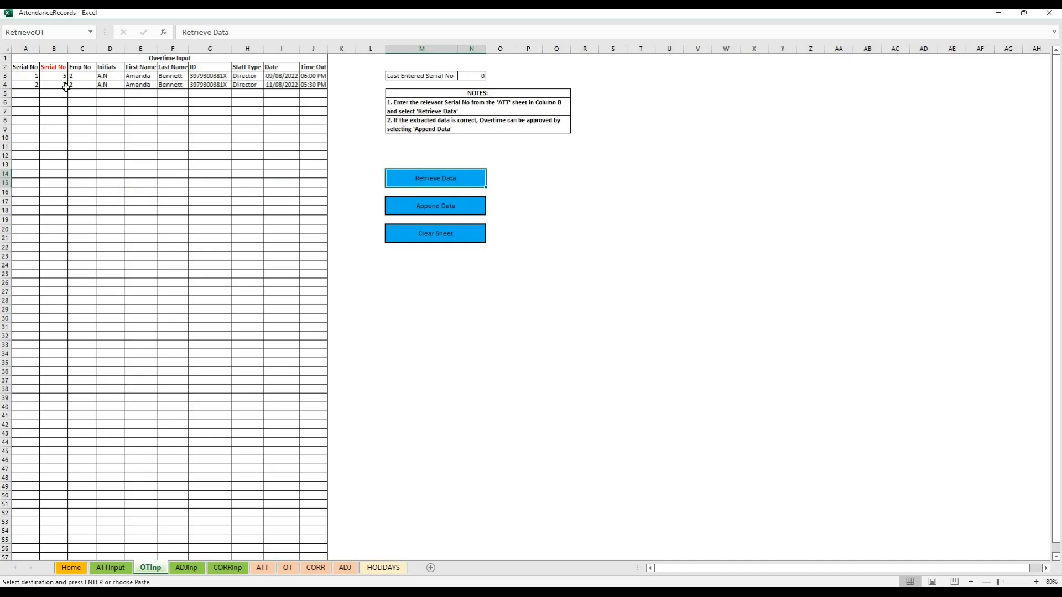
# Check the existing overtime data on the OT sheet and review the dates of the retrieved entries on the OTInp sheet
pyautogui.click(262, 568)
pyautogui.click(288, 568)
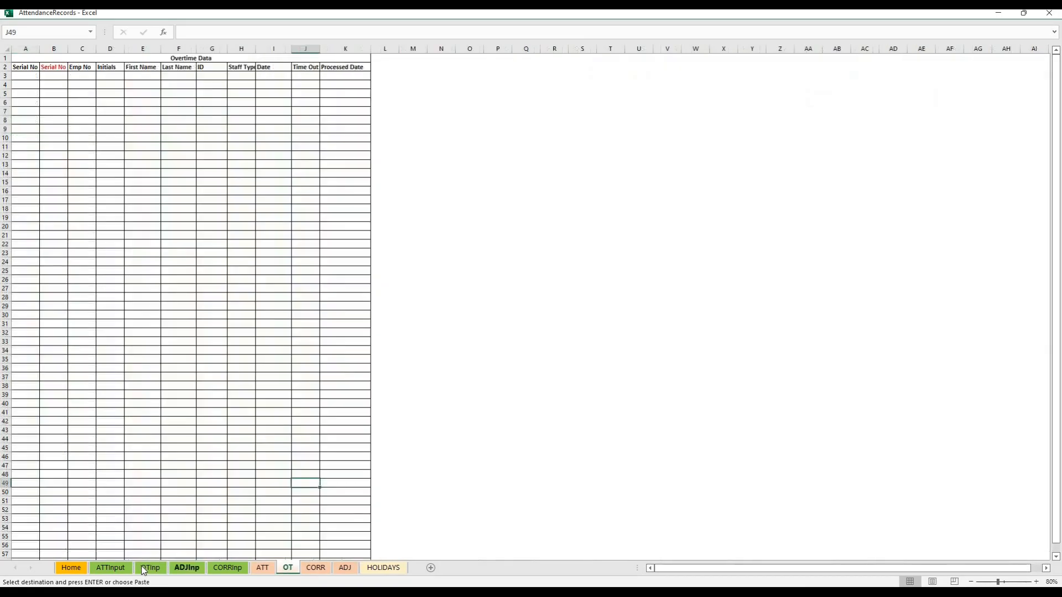
pyautogui.click(150, 568)
pyautogui.click(185, 129)
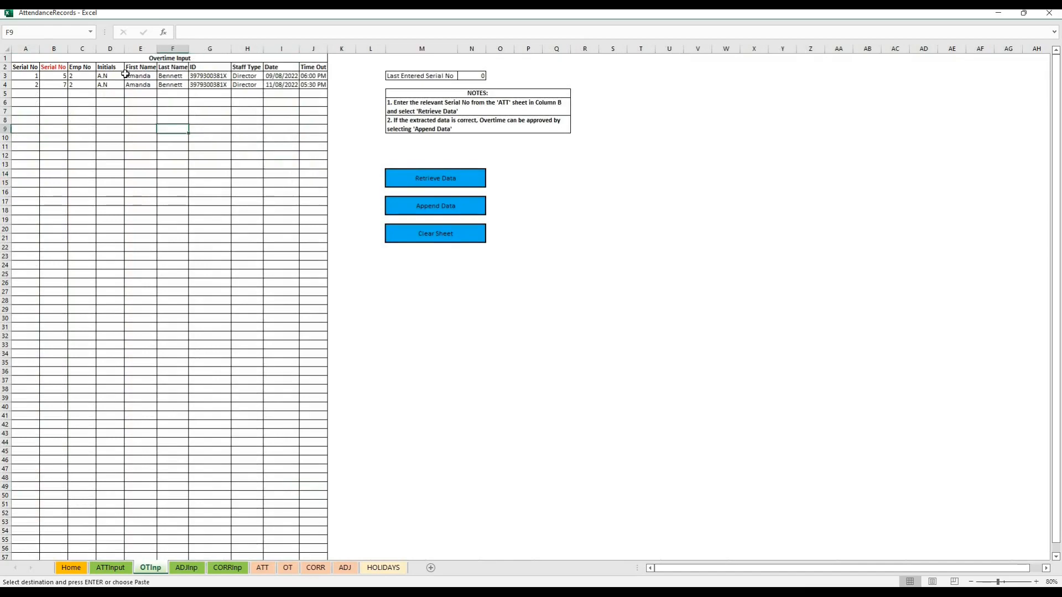
pyautogui.click(296, 74)
pyautogui.click(290, 102)
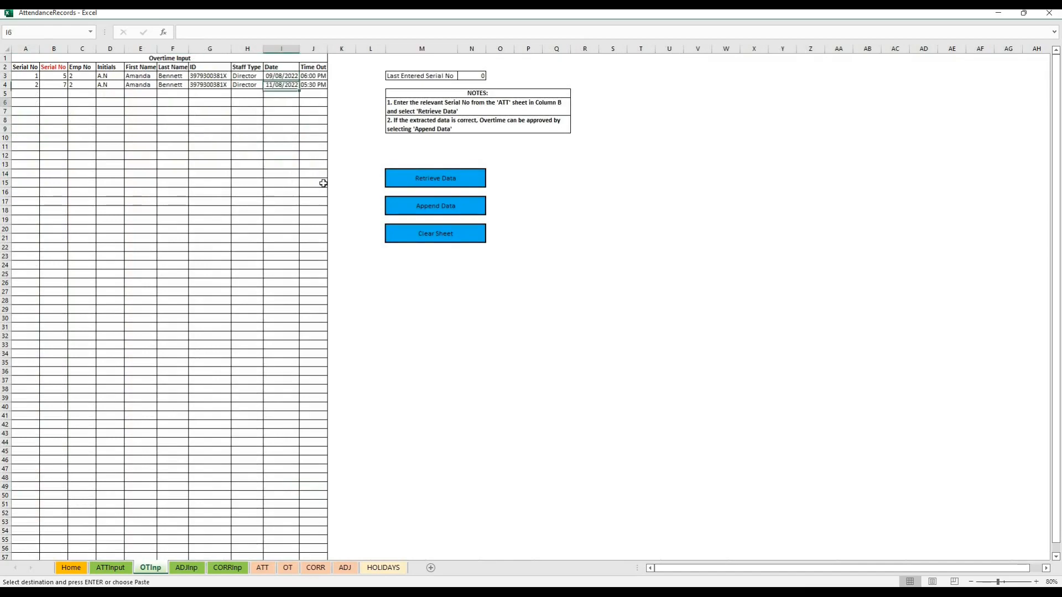
# Append the two retrieved overtime entries to the OT sheet, check them there, and clear the OTInp sheet
pyautogui.click(403, 210)
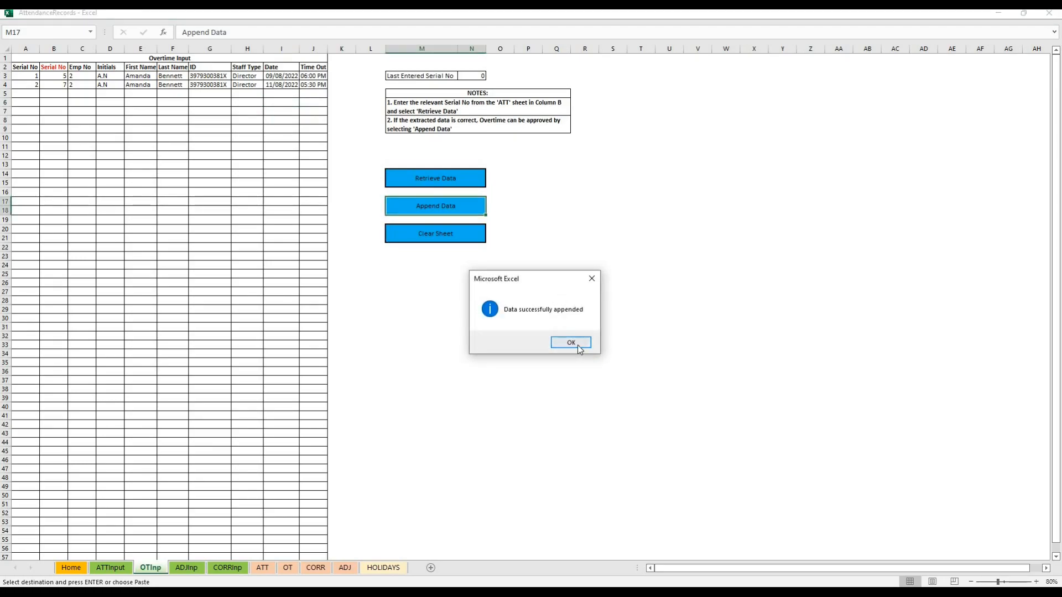
pyautogui.click(572, 343)
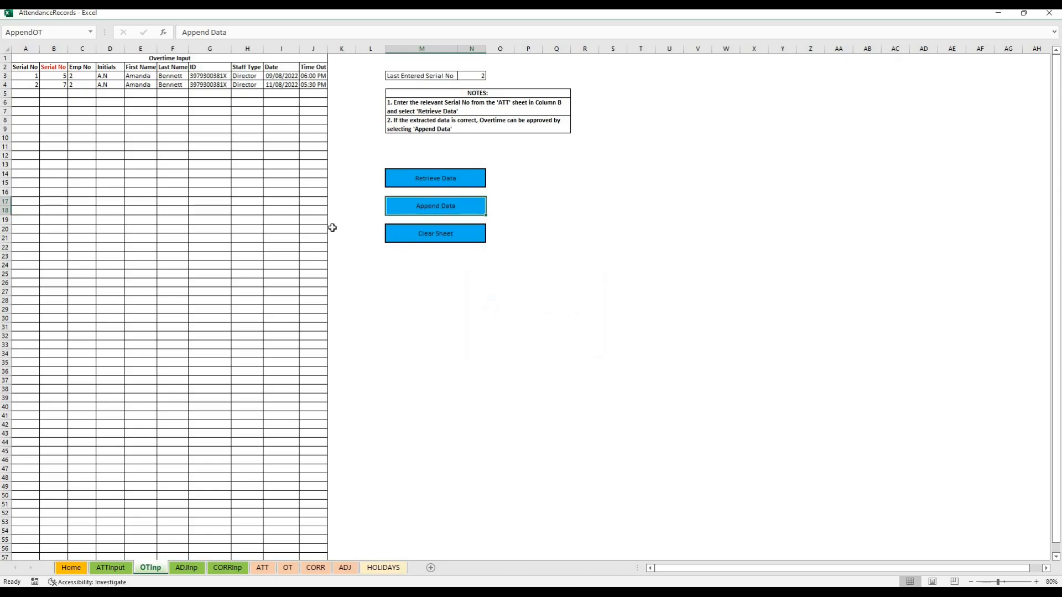
pyautogui.click(288, 568)
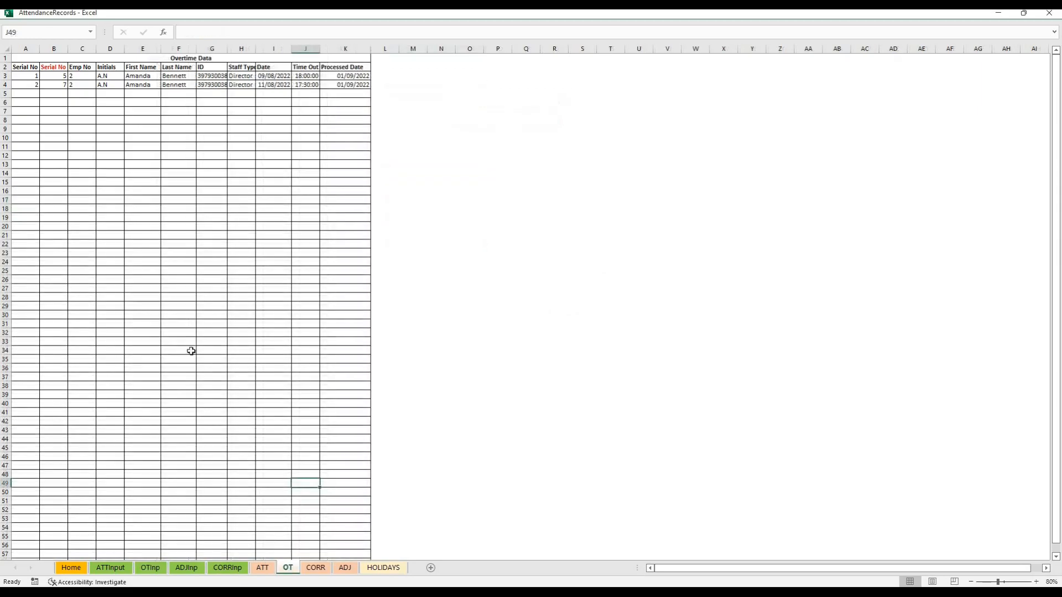
pyautogui.click(150, 569)
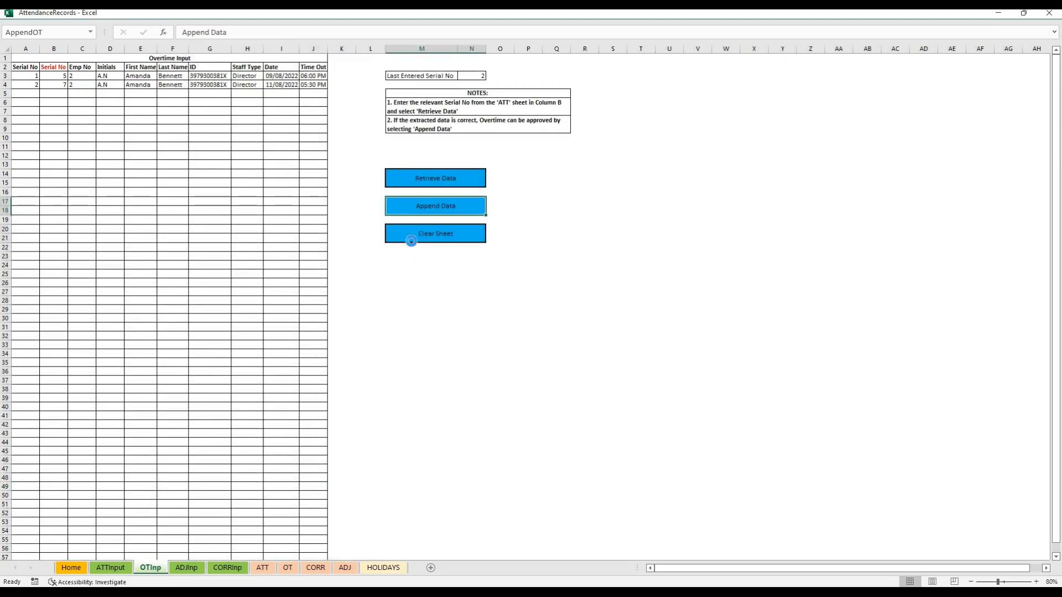
pyautogui.click(413, 238)
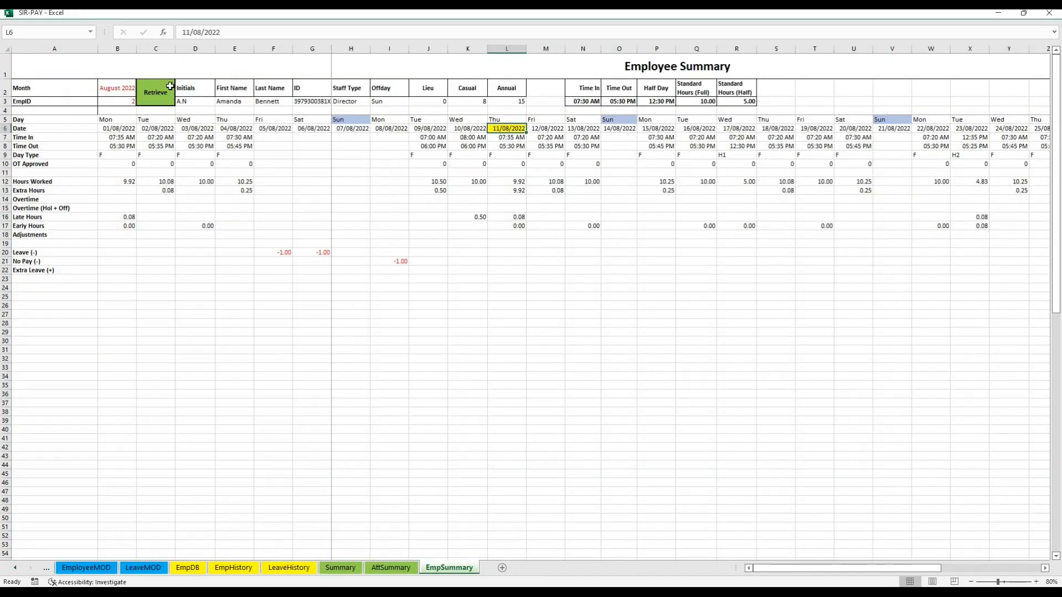
# Retrieve EmpID 2's August 2022 summary again in the SIR-PAY workbook and check its Overtime row
pyautogui.click(151, 88)
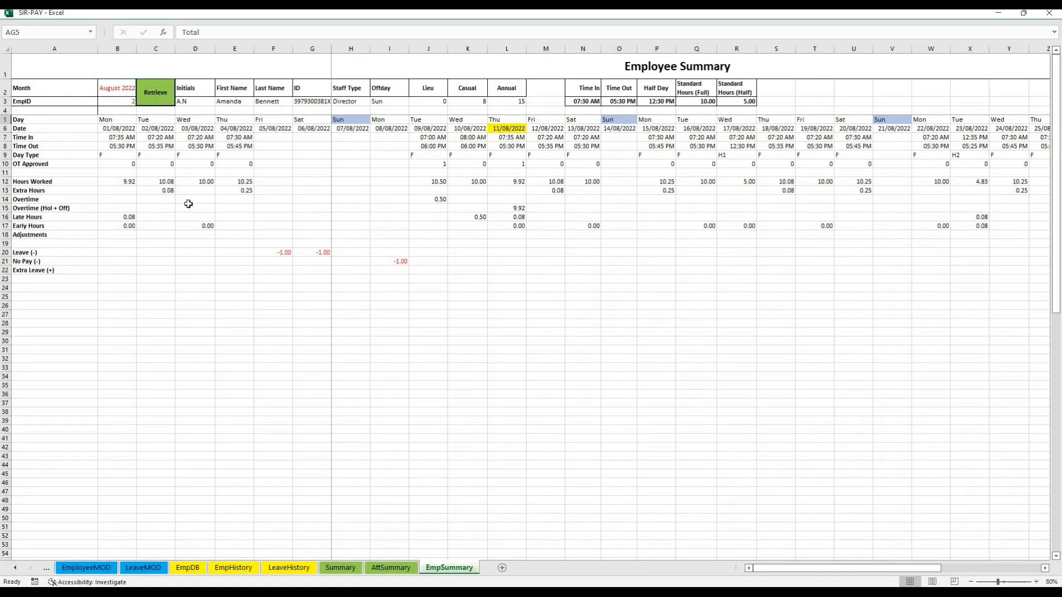
pyautogui.click(7, 200)
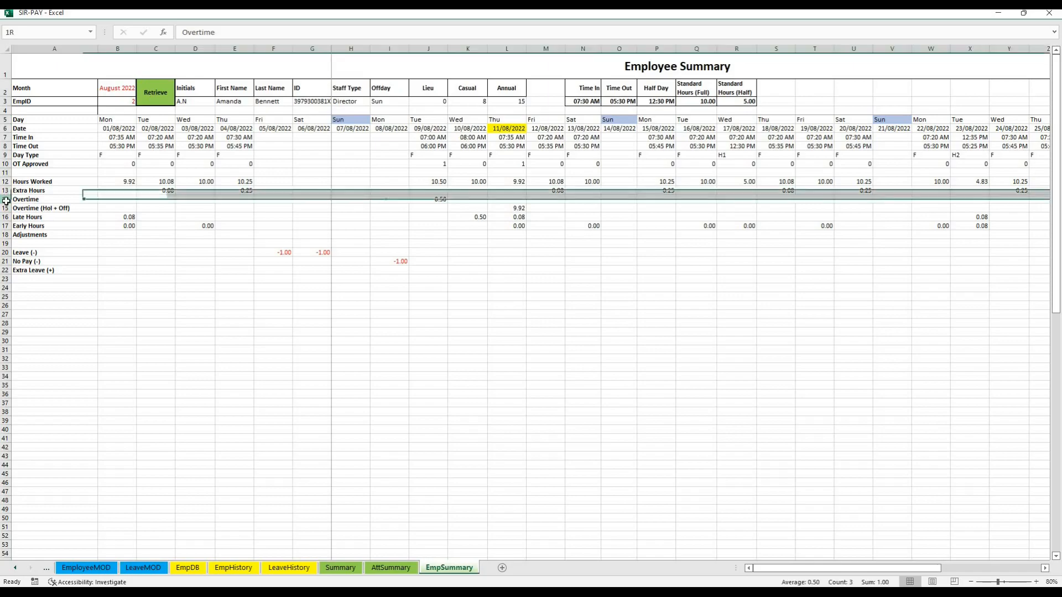
# Review the Overtime and Overtime (Hol + Off) rows of the employee summary for 09/08/2022 and 11/08/2022
pyautogui.moveTo(7, 204); pyautogui.dragTo(6, 208)
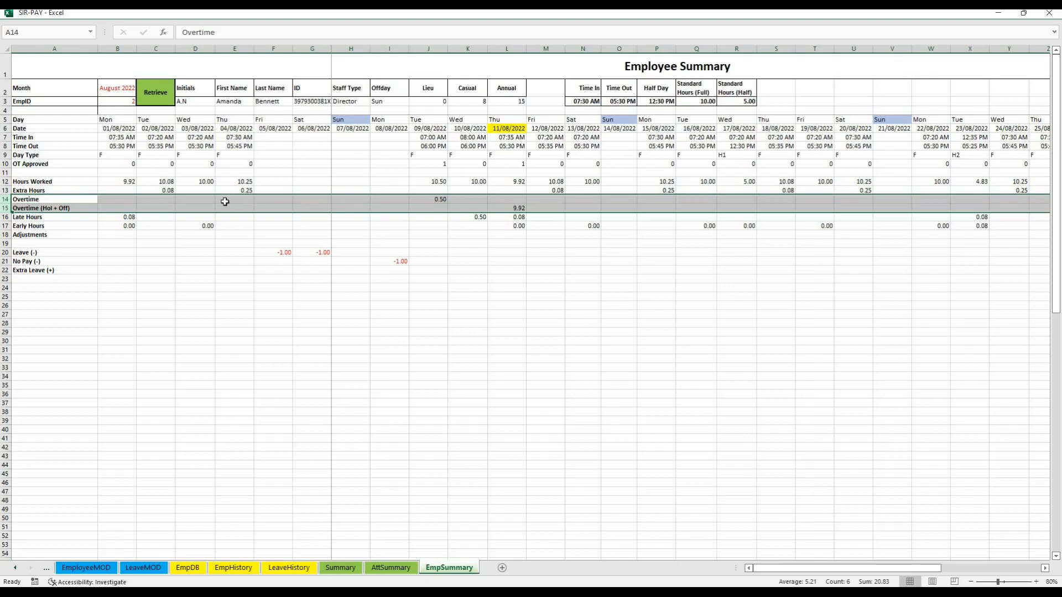
pyautogui.click(429, 202)
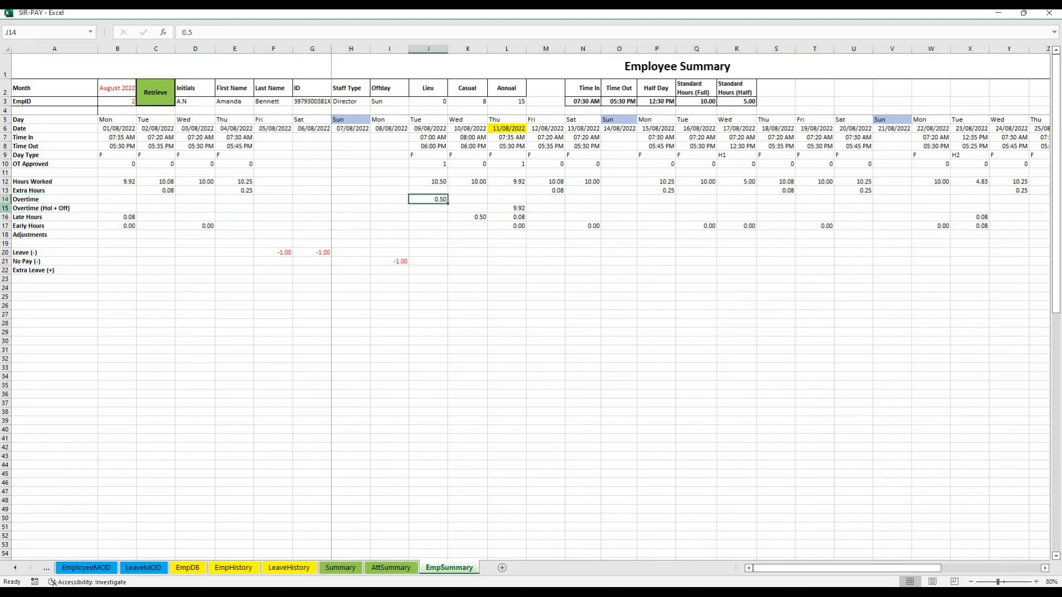
pyautogui.click(5, 208)
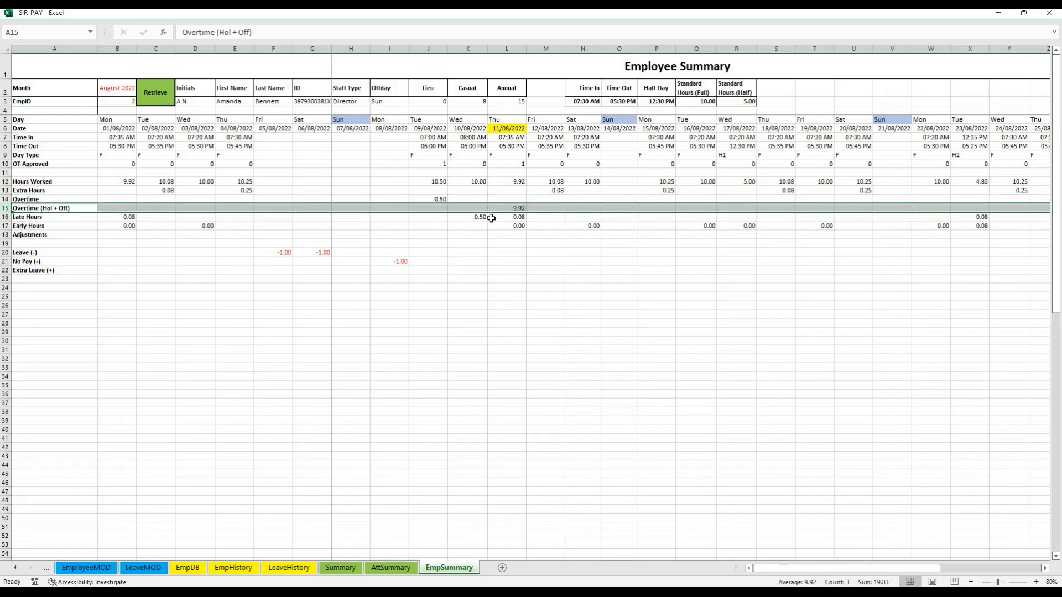
pyautogui.moveTo(517, 198); pyautogui.dragTo(431, 214)
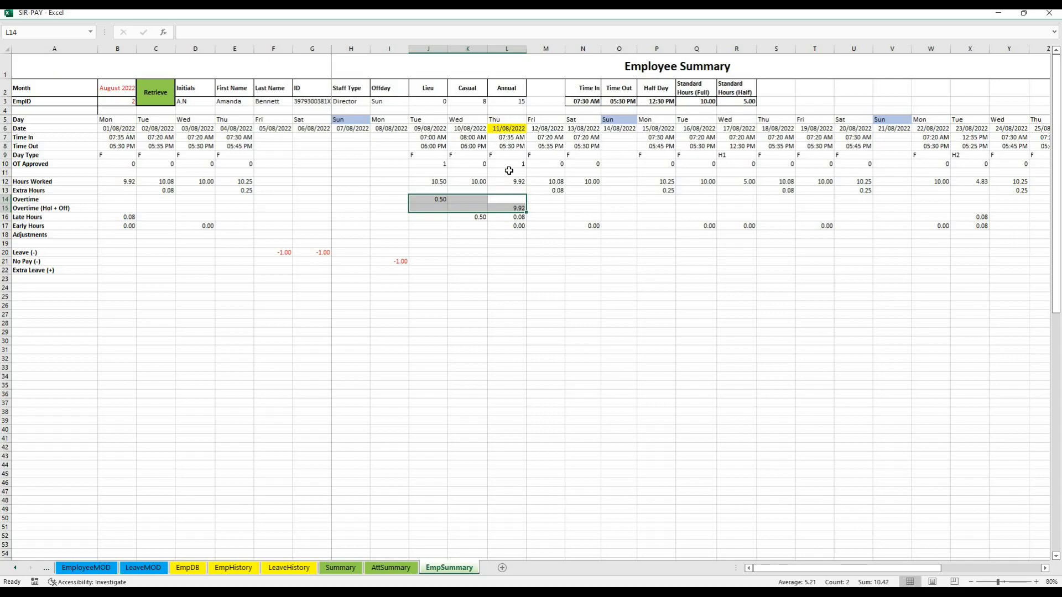
pyautogui.click(512, 209)
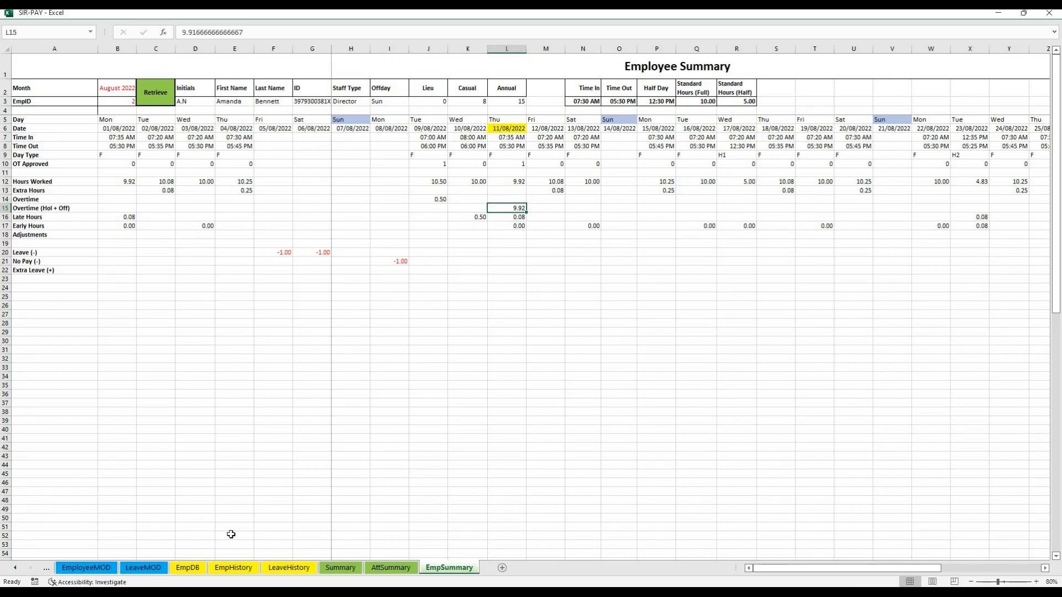
# In the AttendanceRecords workbook, copy serial numbers 5 and 7 from ATT into ADJInp's red Serial No column and retrieve their data
pyautogui.hotkey('alt', 'Tab')
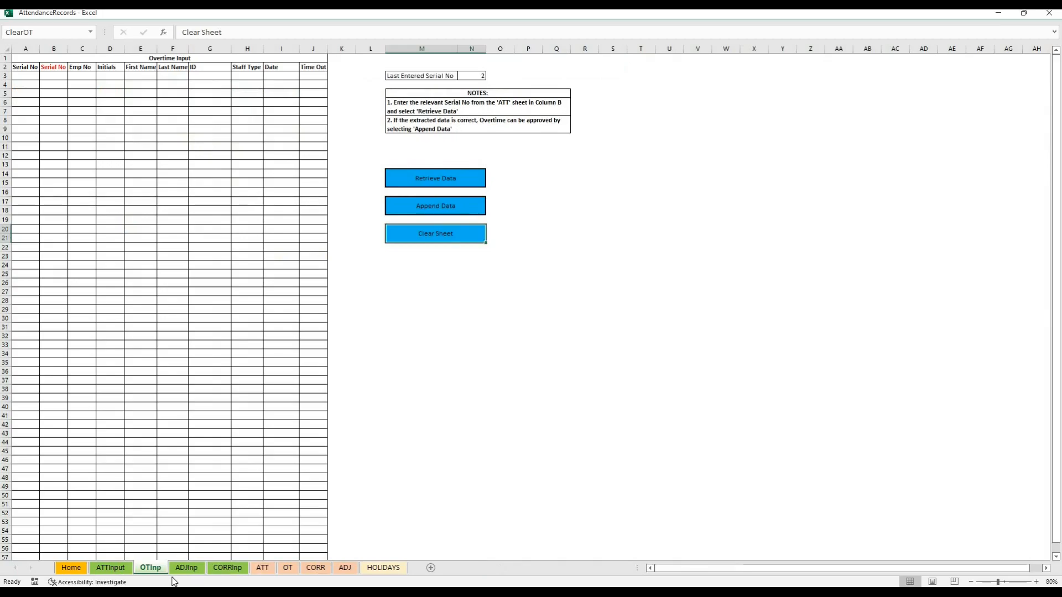
pyautogui.click(188, 568)
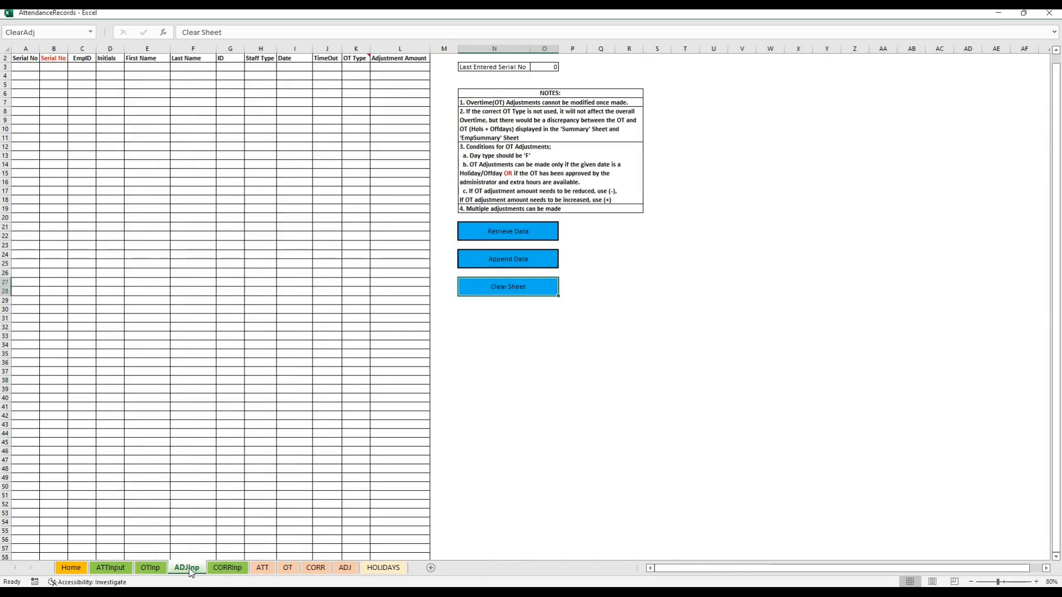
pyautogui.click(268, 571)
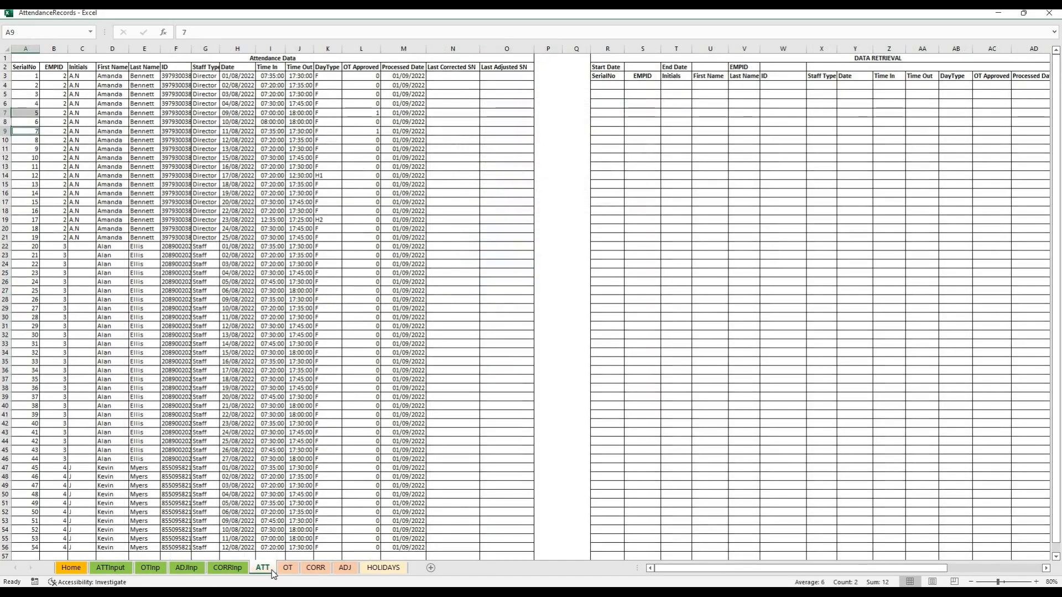
pyautogui.hotkey('ctrl', 'c')
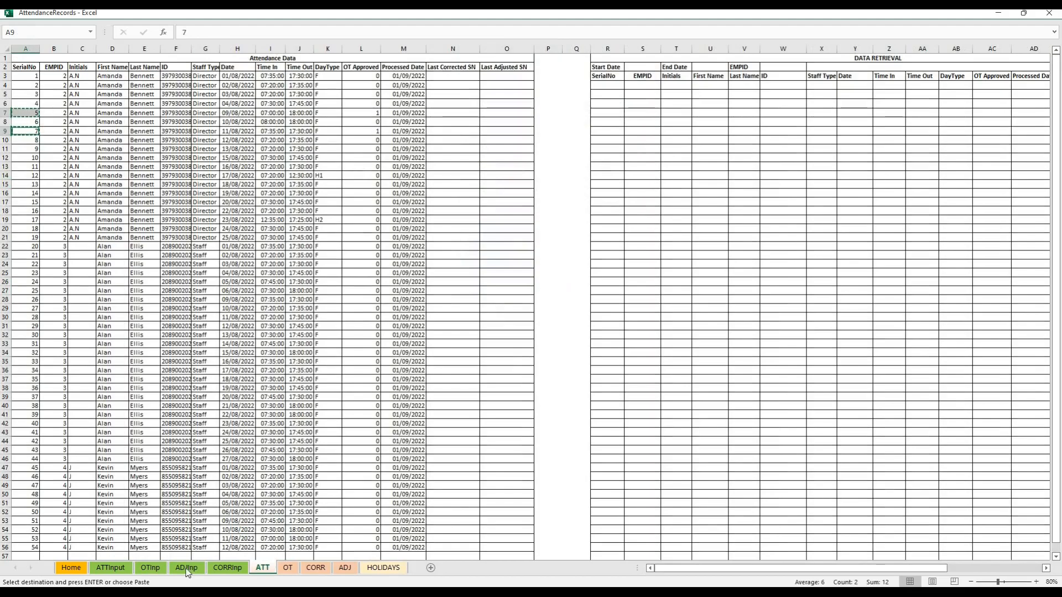
pyautogui.click(188, 569)
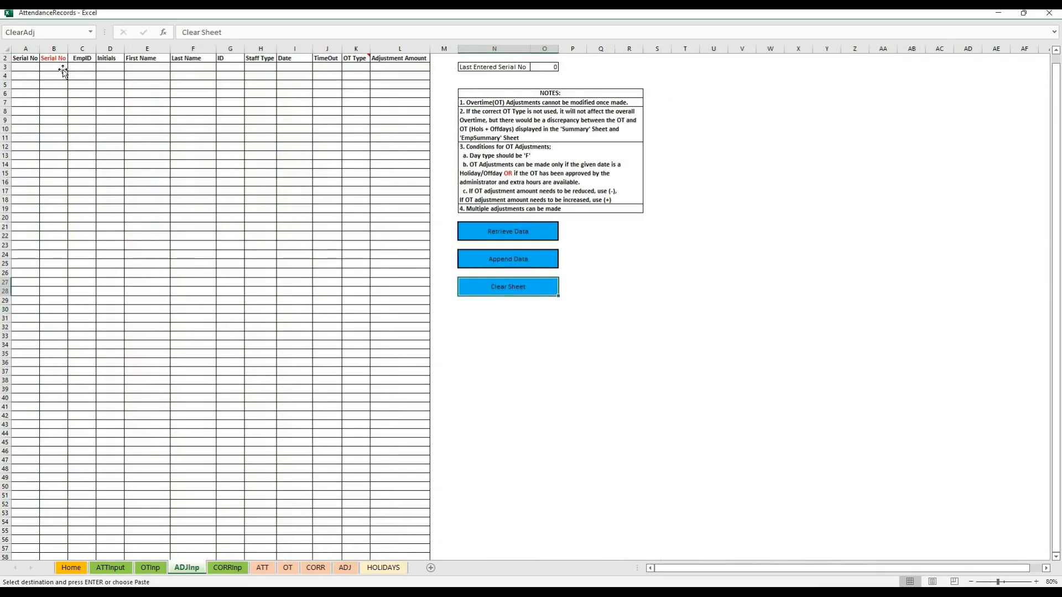
pyautogui.hotkey('ctrl', 'v')
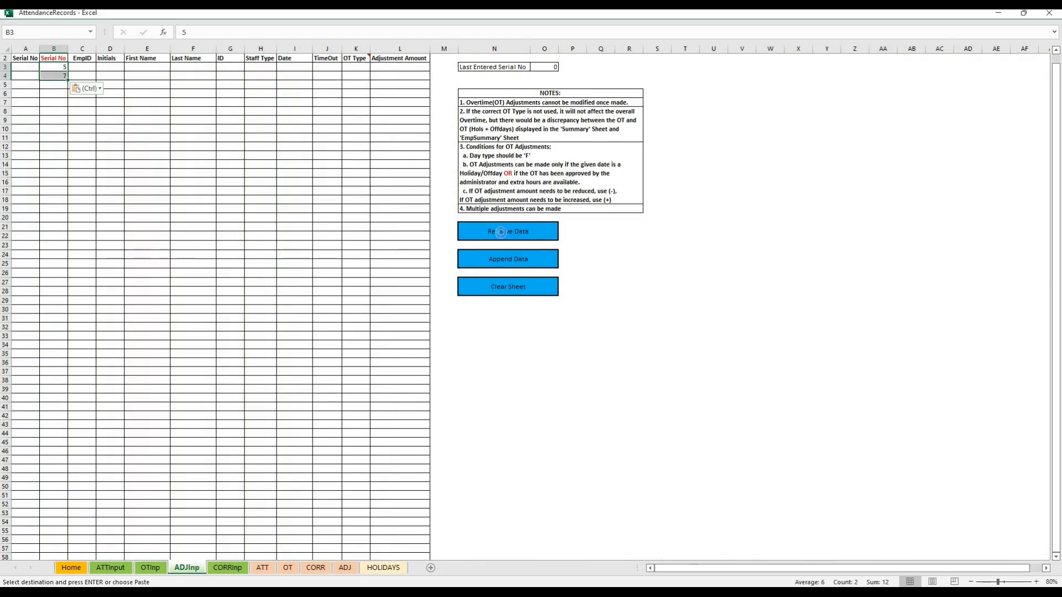
pyautogui.click(500, 232)
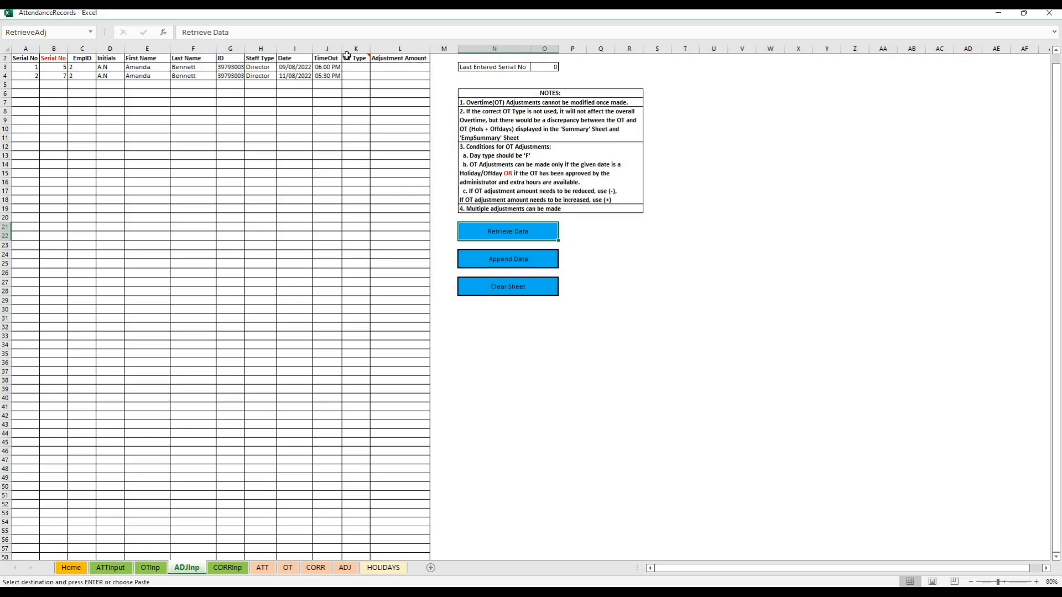
# Delete the 09/08/2022 entry from ADJInp, renumber the 11/08/2022 entry as 1 and move it up to the first input row
pyautogui.moveTo(354, 60)
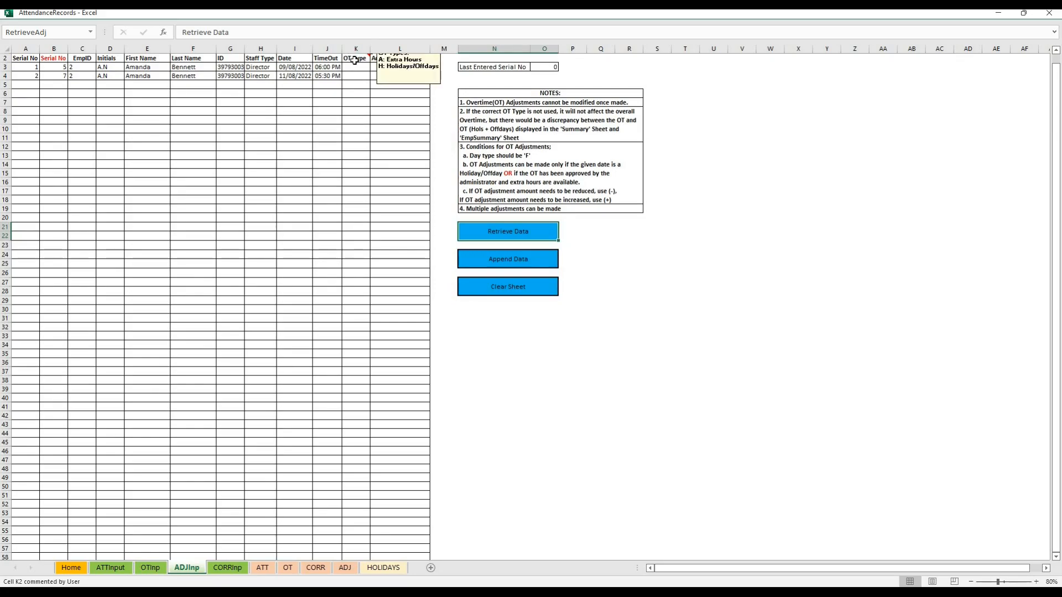
pyautogui.scroll(1, 354, 61)
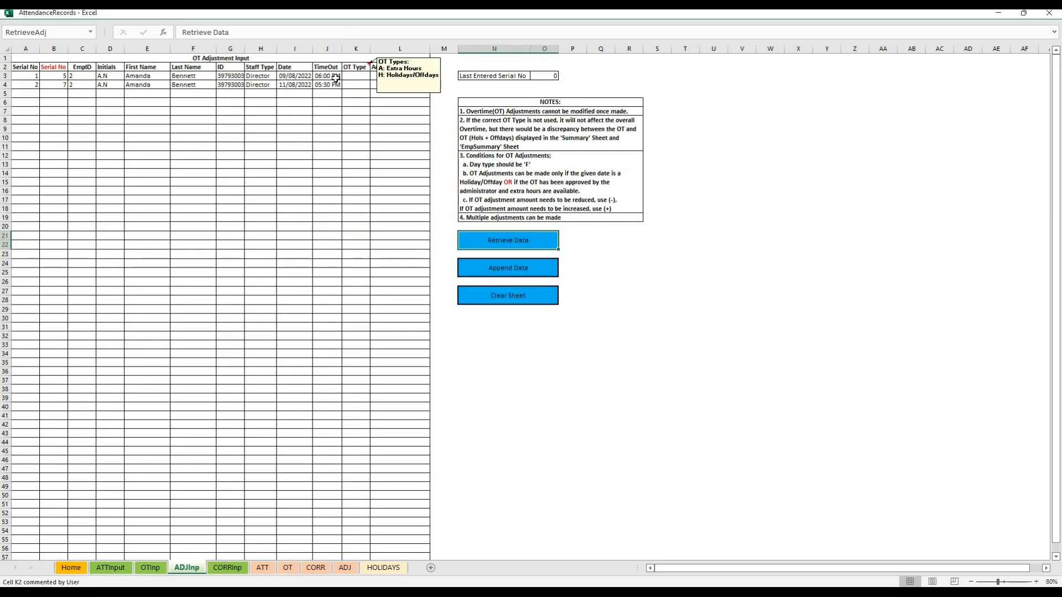
pyautogui.moveTo(381, 82); pyautogui.dragTo(6, 77)
pyautogui.press('Delete')
pyautogui.click(30, 86)
pyautogui.write('1')
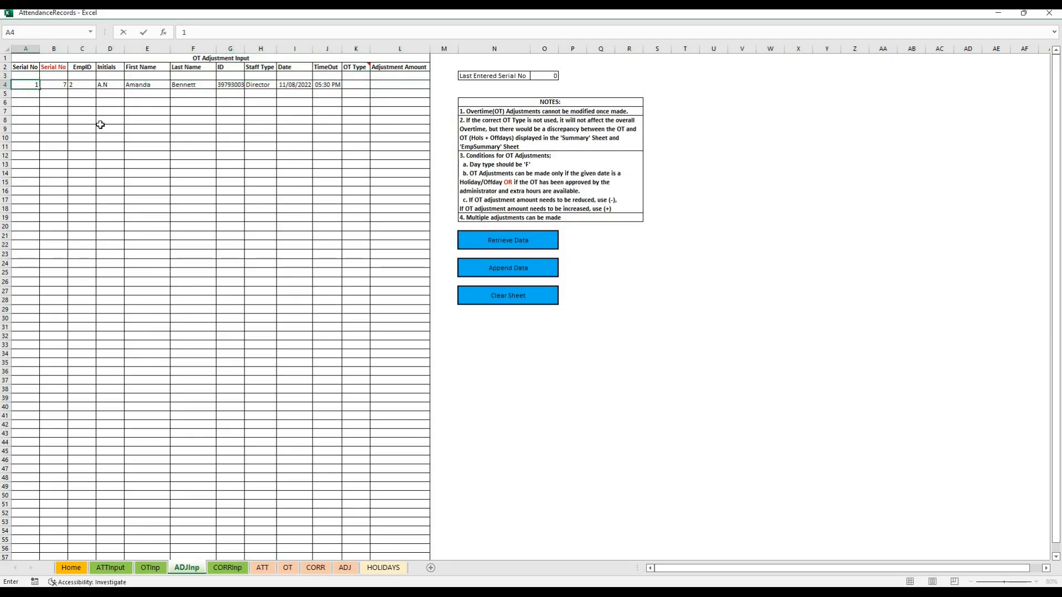
pyautogui.click(147, 137)
pyautogui.moveTo(25, 87); pyautogui.dragTo(29, 73)
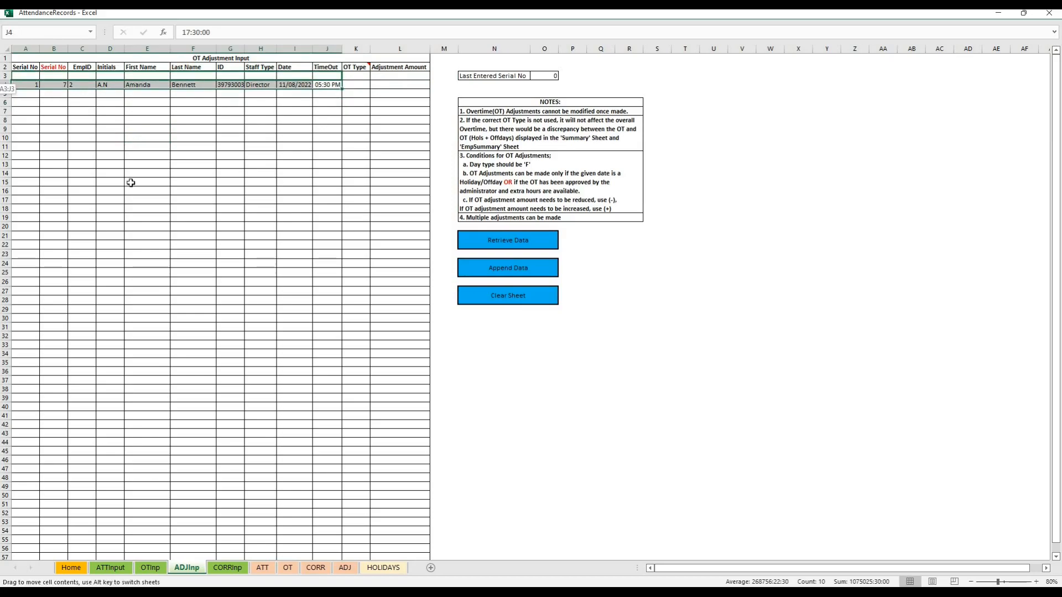
pyautogui.click(194, 200)
# Set the 11/08/2022 entry's OT Type to H and its Adjustment Amount to -9
pyautogui.click(362, 73)
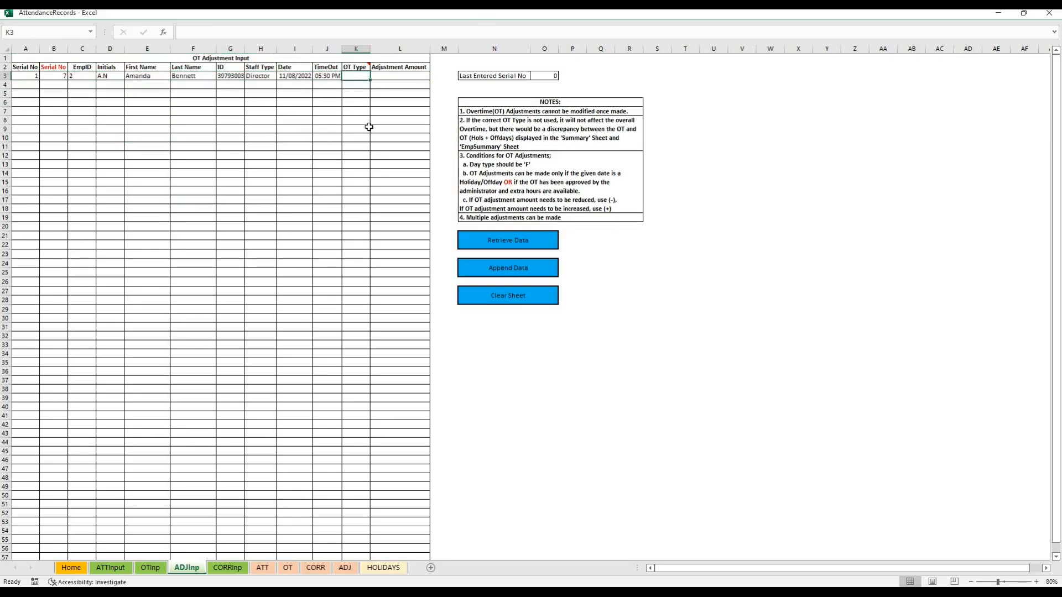
pyautogui.moveTo(357, 66)
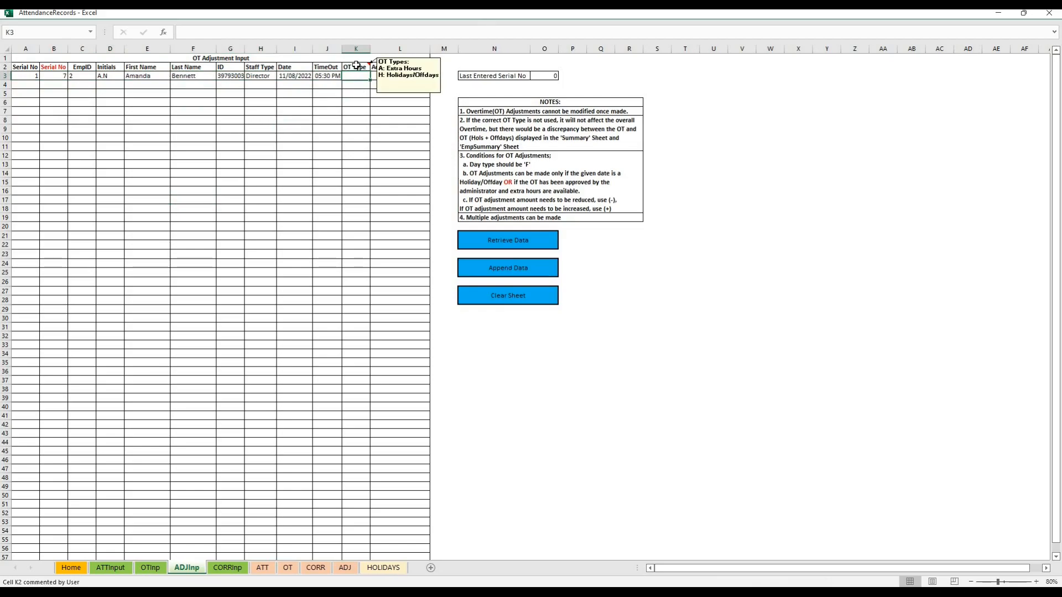
pyautogui.write('H')
pyautogui.click(407, 75)
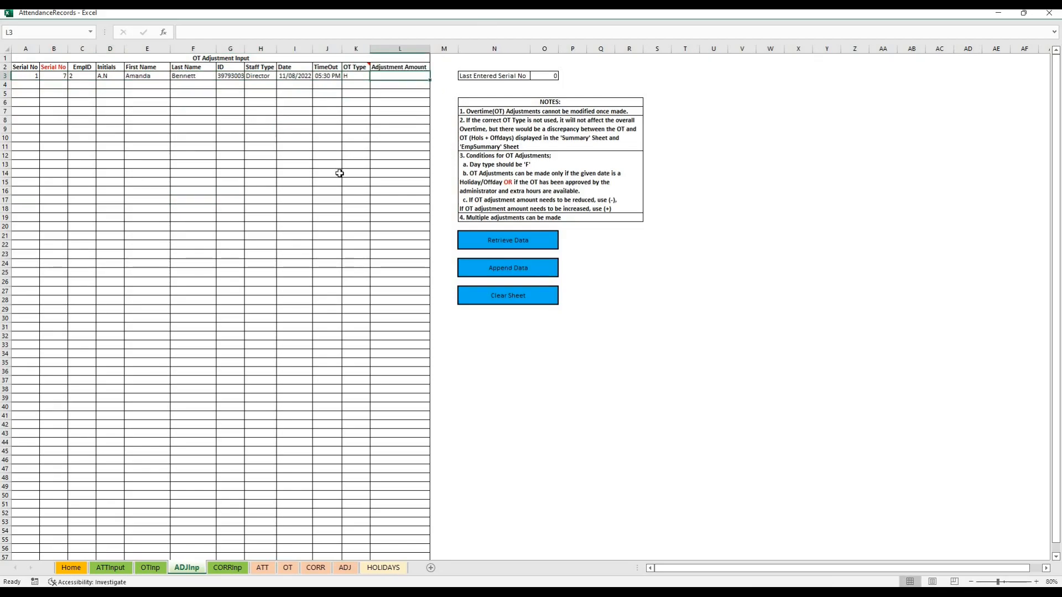
pyautogui.write('-9')
pyautogui.press('Return')
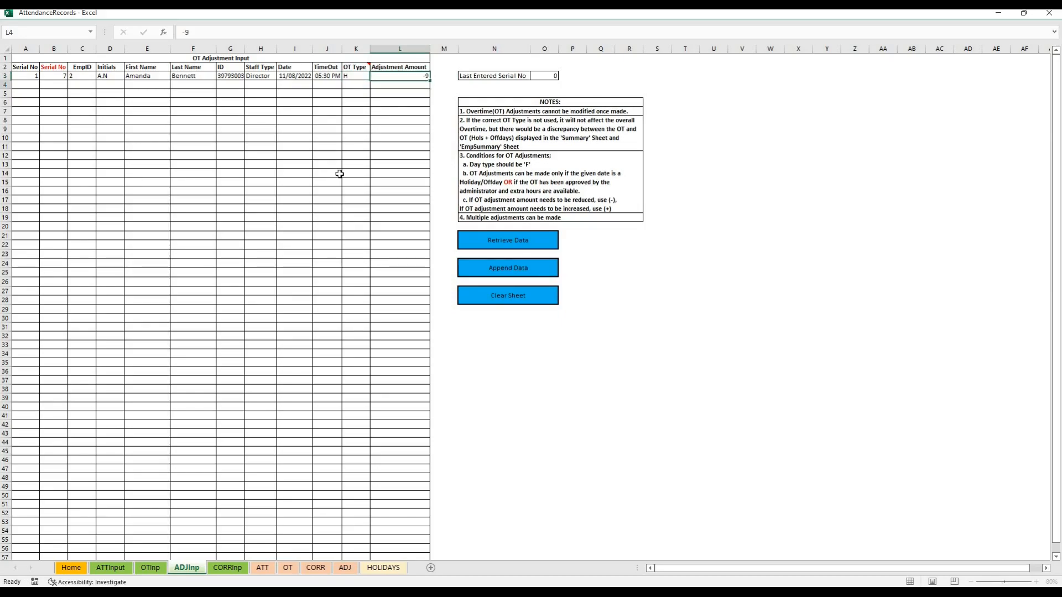
# Append the overtime adjustment and clear the ADJInp sheet
pyautogui.click(498, 270)
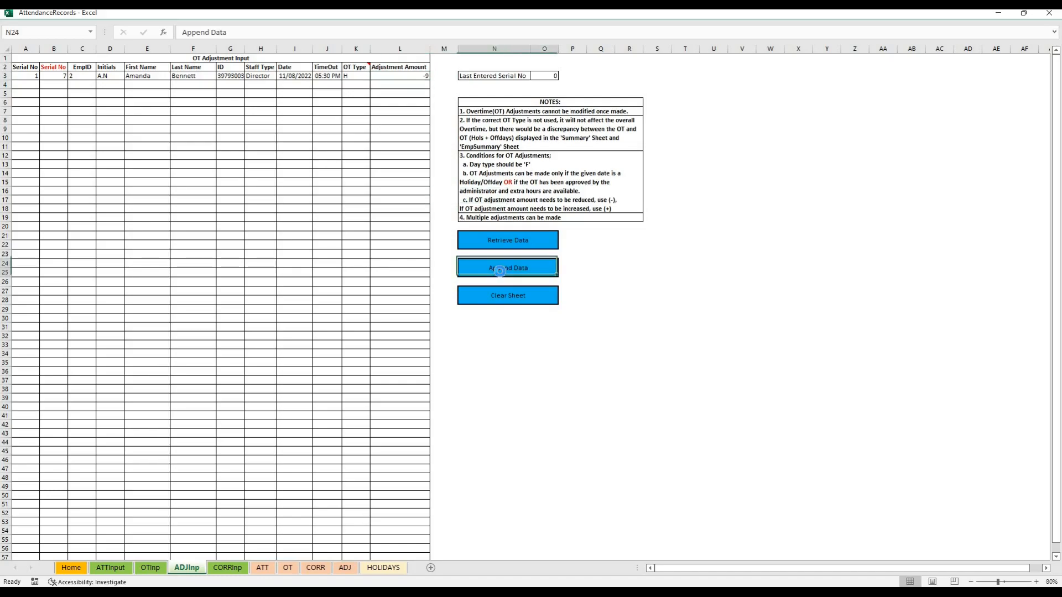
pyautogui.click(556, 343)
pyautogui.click(526, 299)
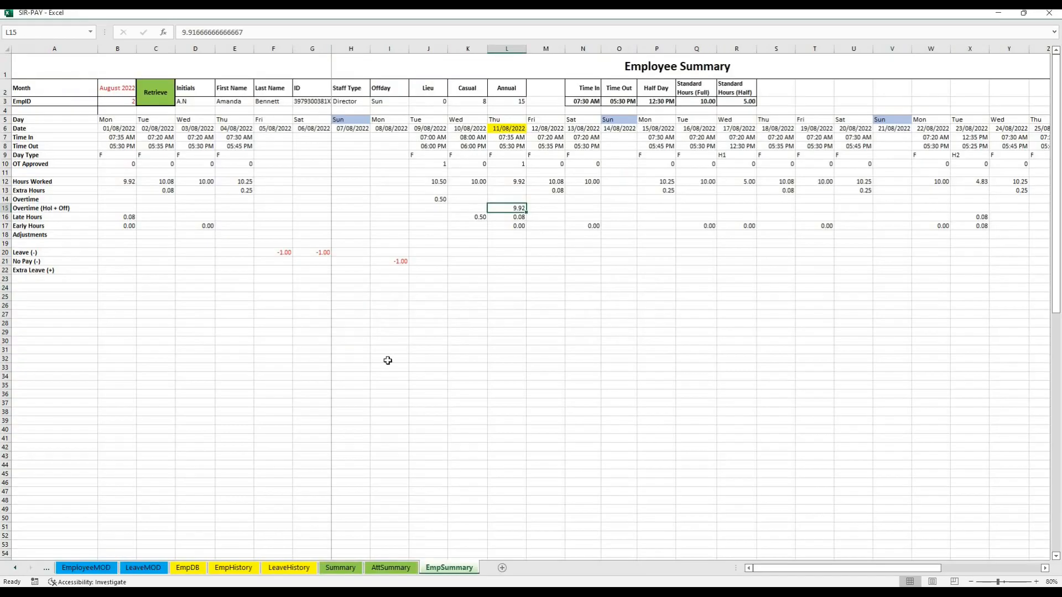
# Retrieve EmpID 2's August 2022 summary again in the SIR-PAY workbook and check the adjusted Overtime (Hol + Off) for 11/08/2022
pyautogui.click(390, 332)
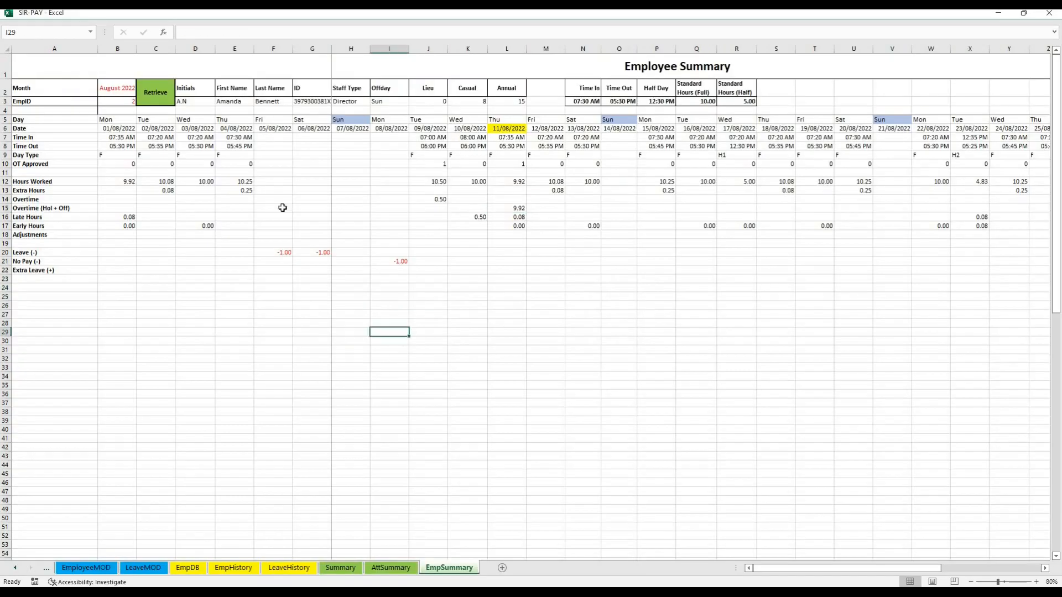
pyautogui.click(158, 96)
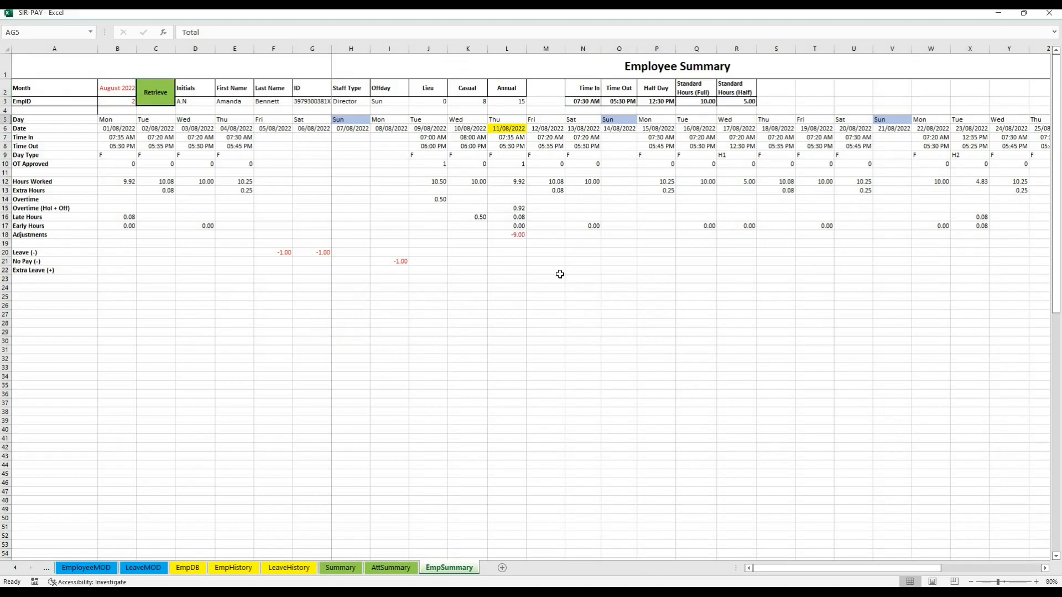
pyautogui.click(513, 210)
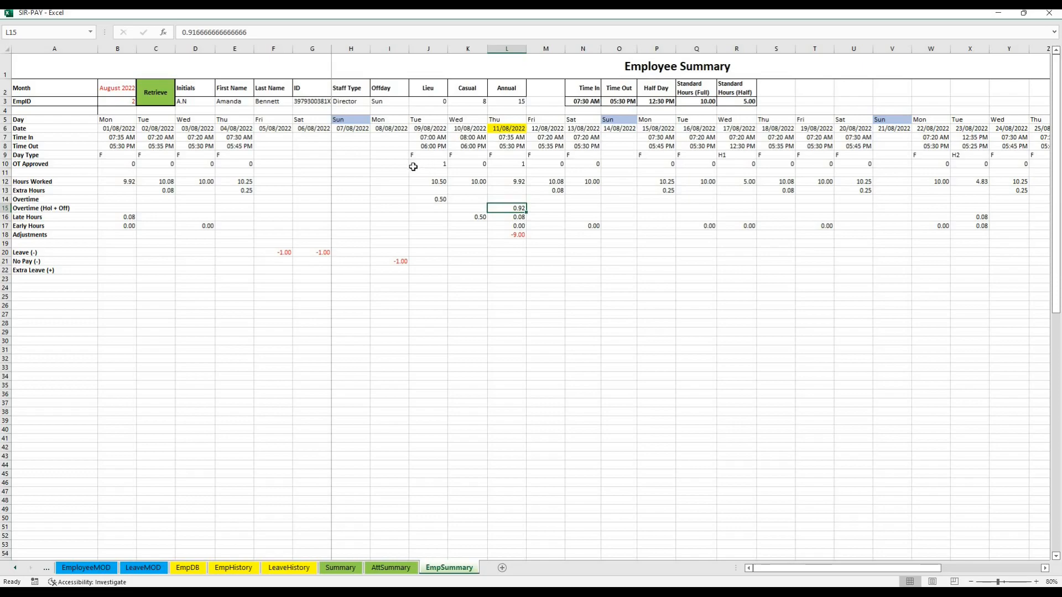
# Review the OT Approved row of the summary, comparing 04/08/2022 with 09/08/2022
pyautogui.click(6, 164)
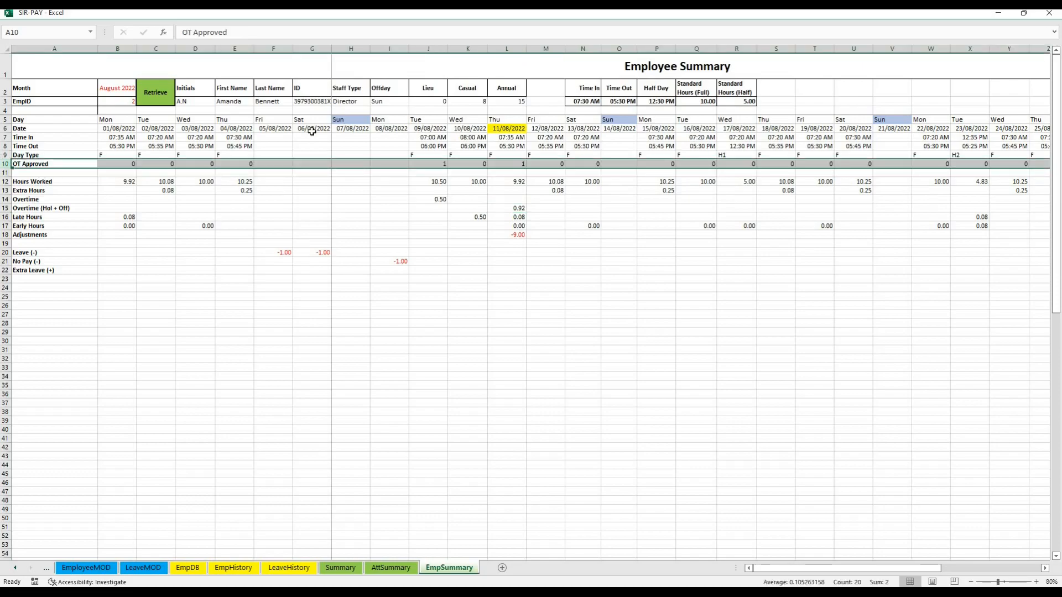
pyautogui.click(427, 164)
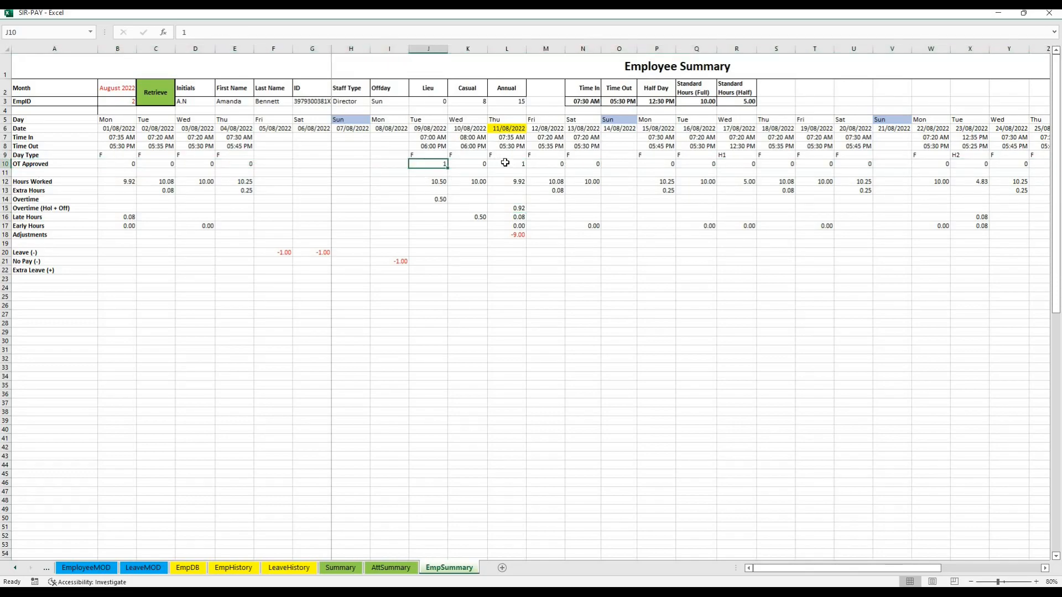
pyautogui.click(250, 164)
pyautogui.click(431, 165)
# Review the time in, time out, day type and extra hours of the H1 half day on 17/08/2022
pyautogui.moveTo(741, 138); pyautogui.dragTo(742, 146)
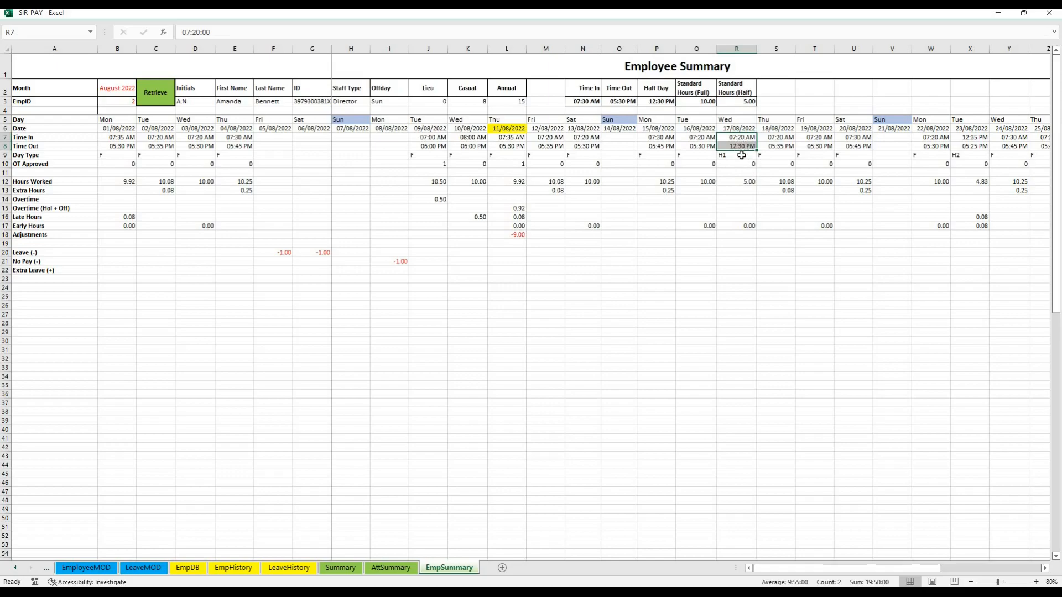
pyautogui.click(741, 155)
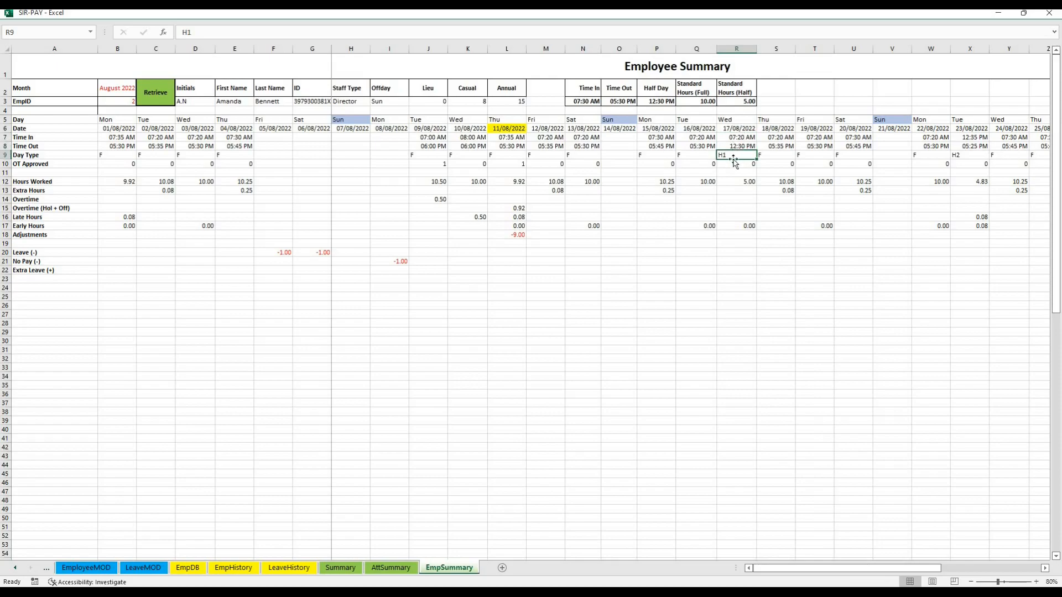
pyautogui.moveTo(752, 135); pyautogui.dragTo(746, 145)
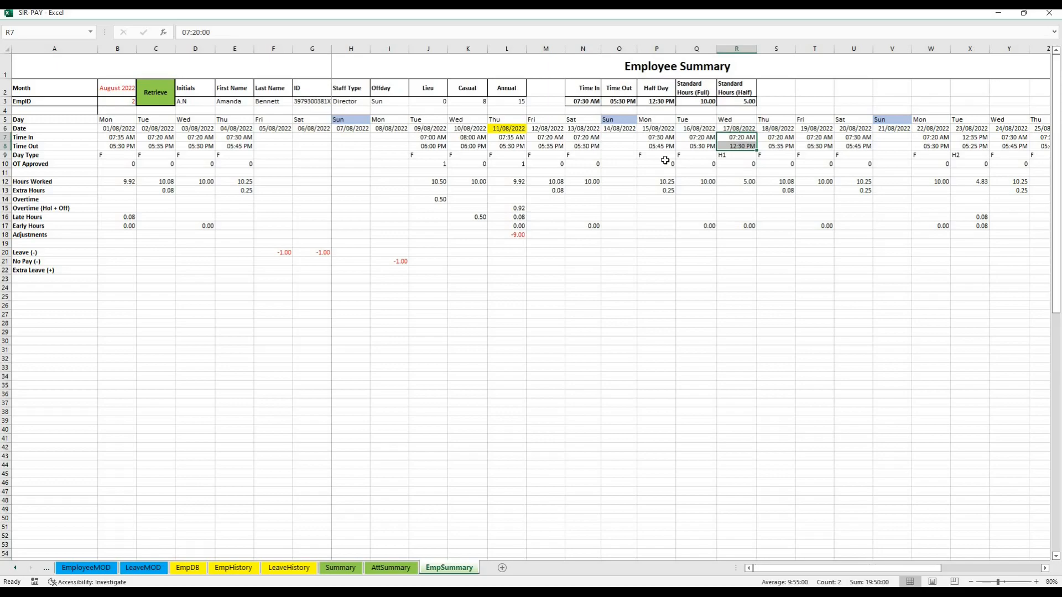
pyautogui.click(742, 190)
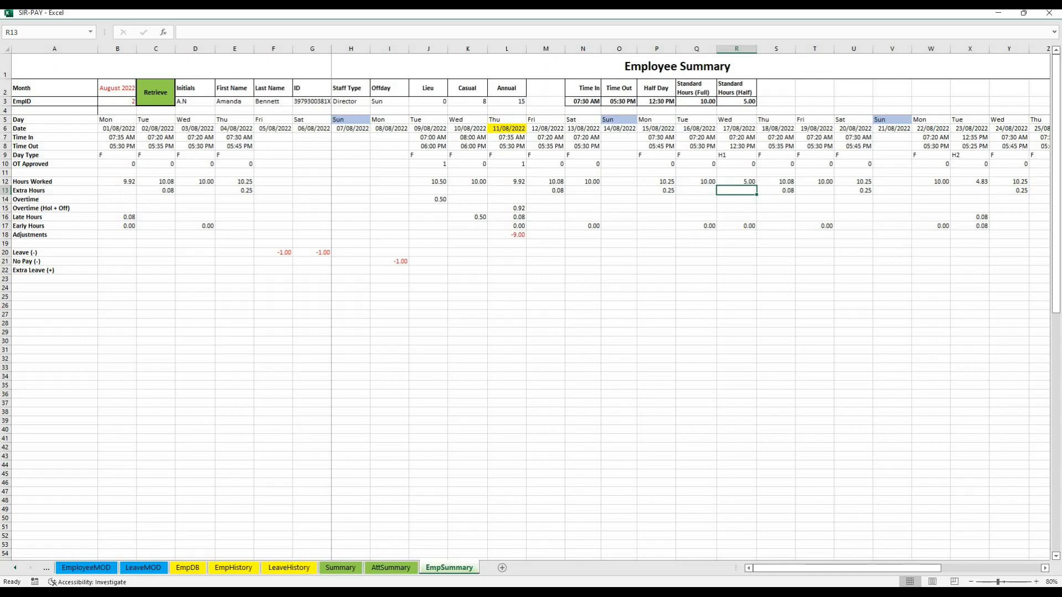
# Switch to the AttendanceRecords workbook and copy the serial number of EmpID 2's 23/08/2022 H2 entry from the ATT sheet
pyautogui.moveTo(344, 592)
pyautogui.click(242, 574)
pyautogui.click(232, 574)
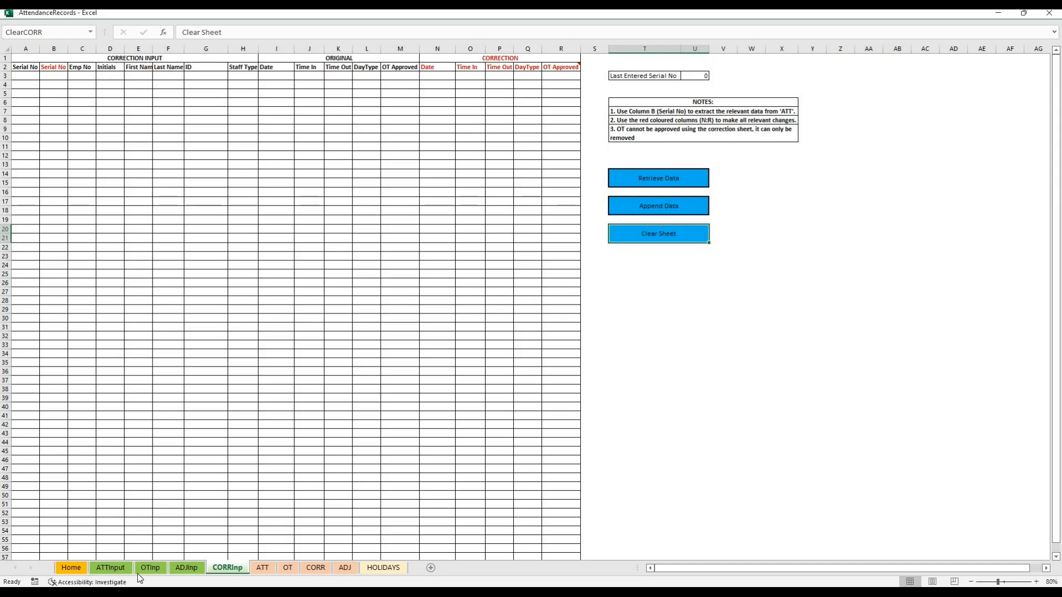
pyautogui.click(114, 569)
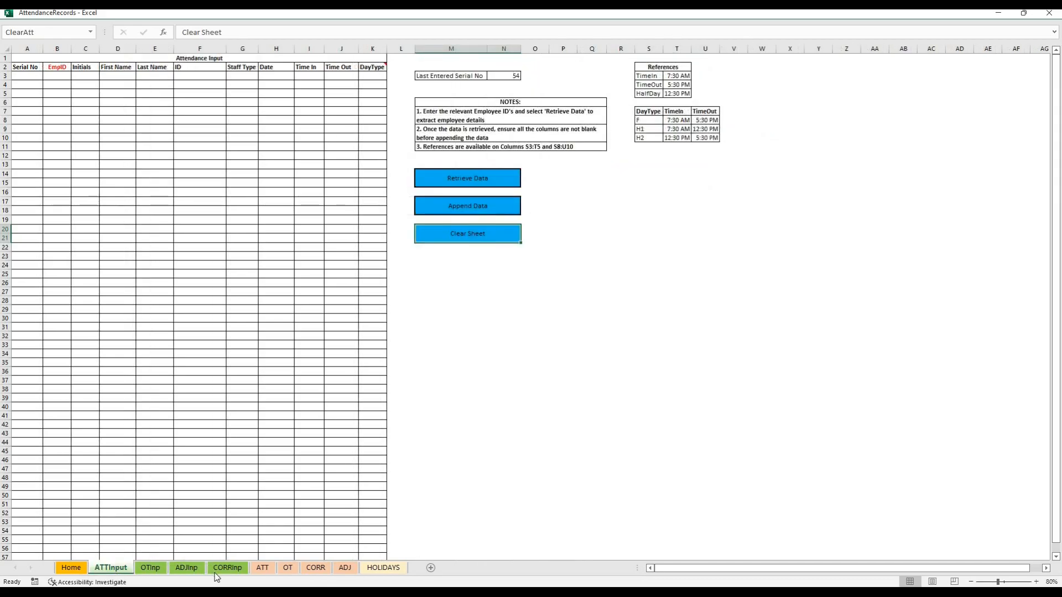
pyautogui.click(264, 569)
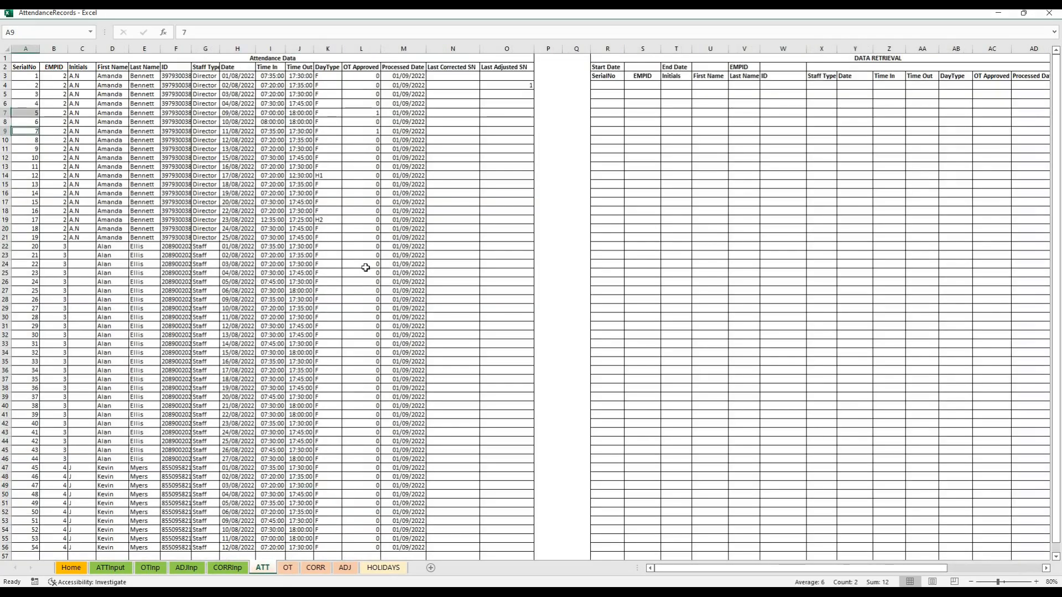
pyautogui.moveTo(407, 220); pyautogui.dragTo(25, 220)
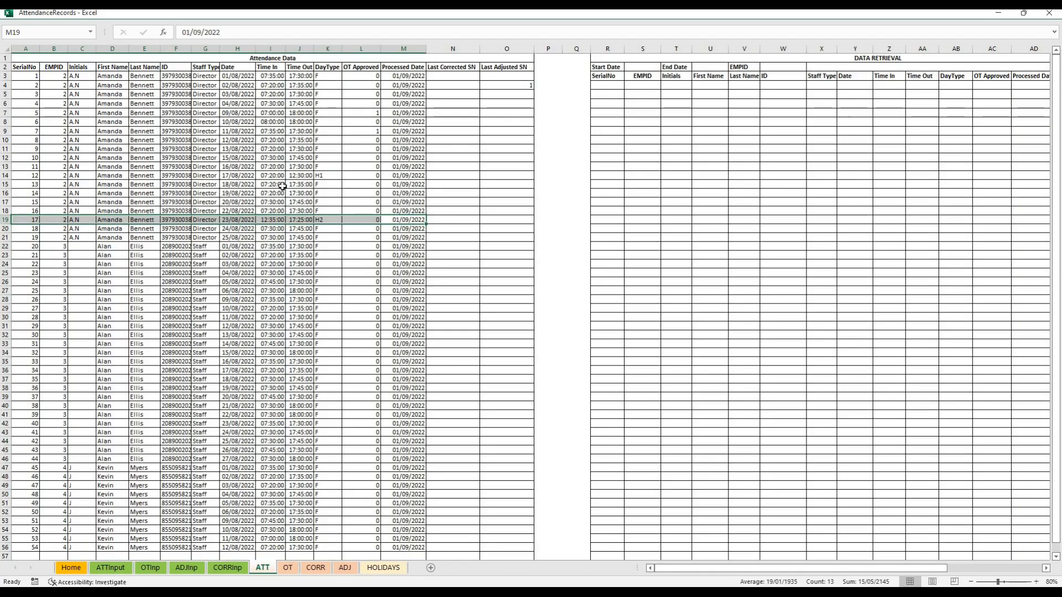
pyautogui.click(27, 220)
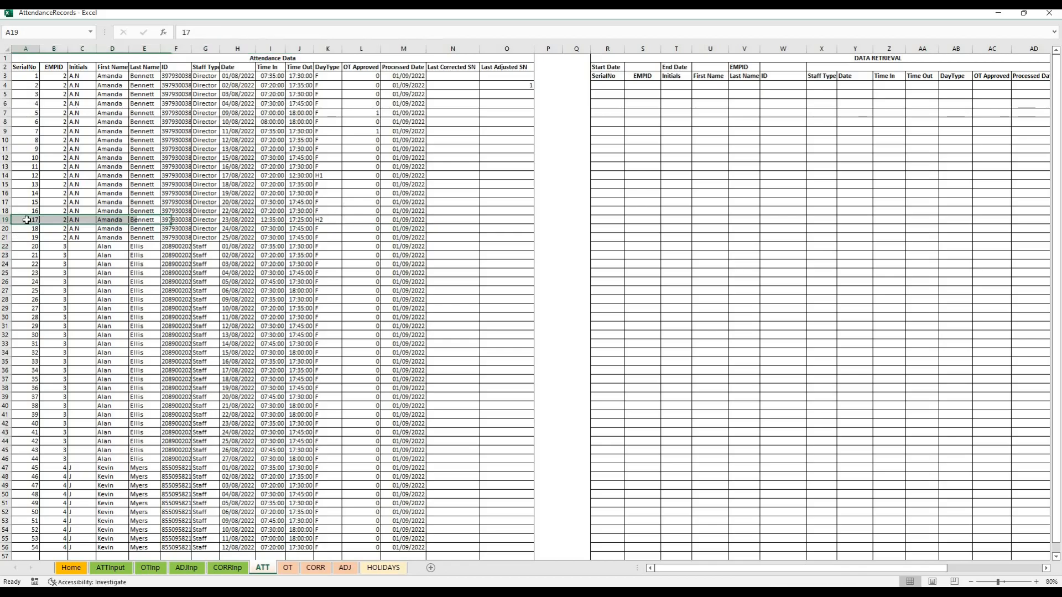
pyautogui.hotkey('ctrl', 'c')
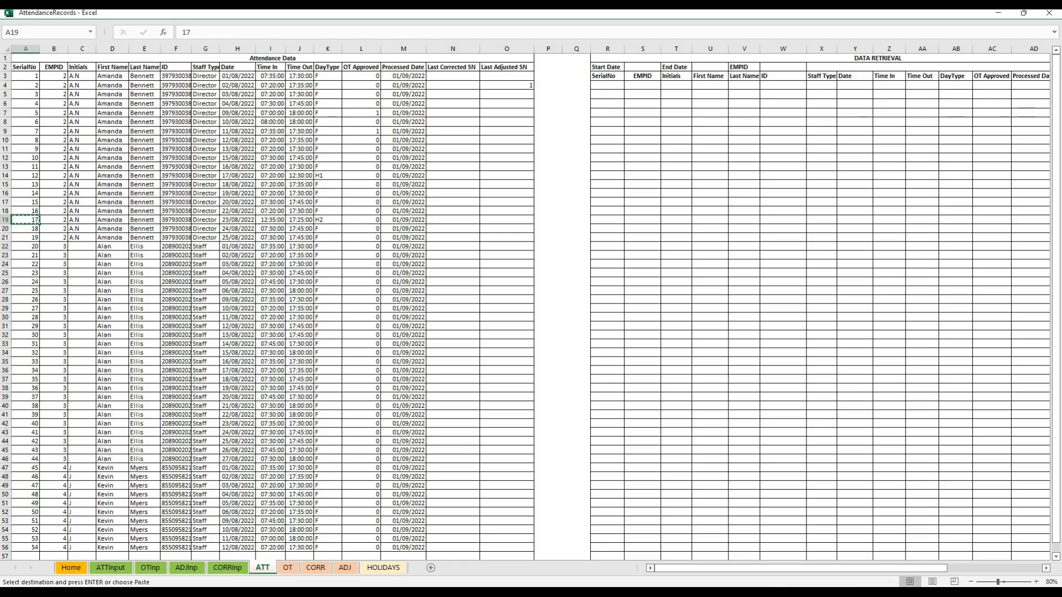
# Paste serial number 17 into the red Serial No column of the CORRInp sheet and retrieve its attendance data
pyautogui.click(219, 567)
pyautogui.click(53, 77)
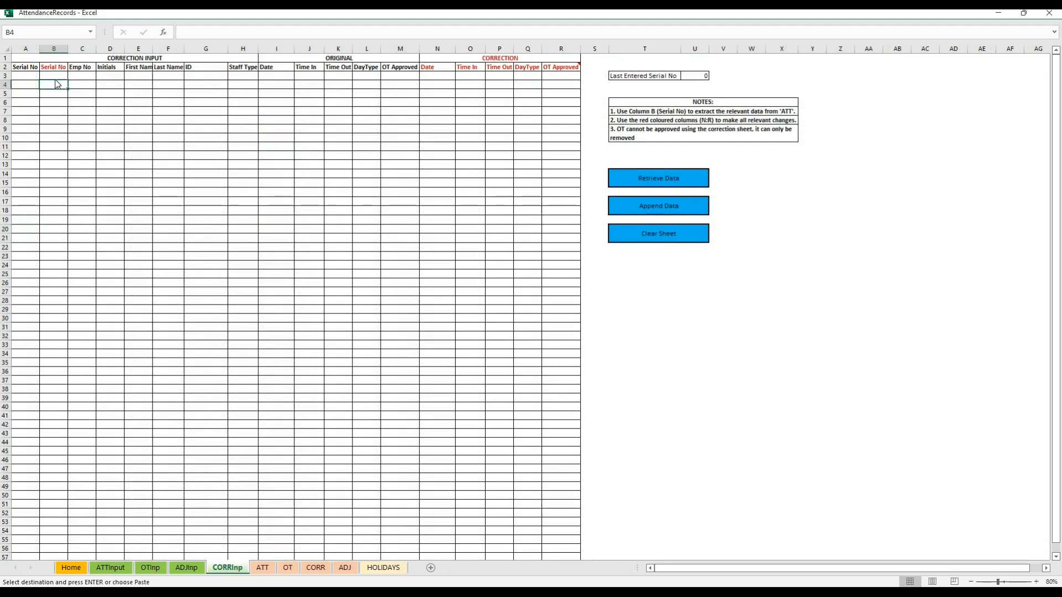
pyautogui.hotkey('ctrl', 'v')
pyautogui.click(144, 230)
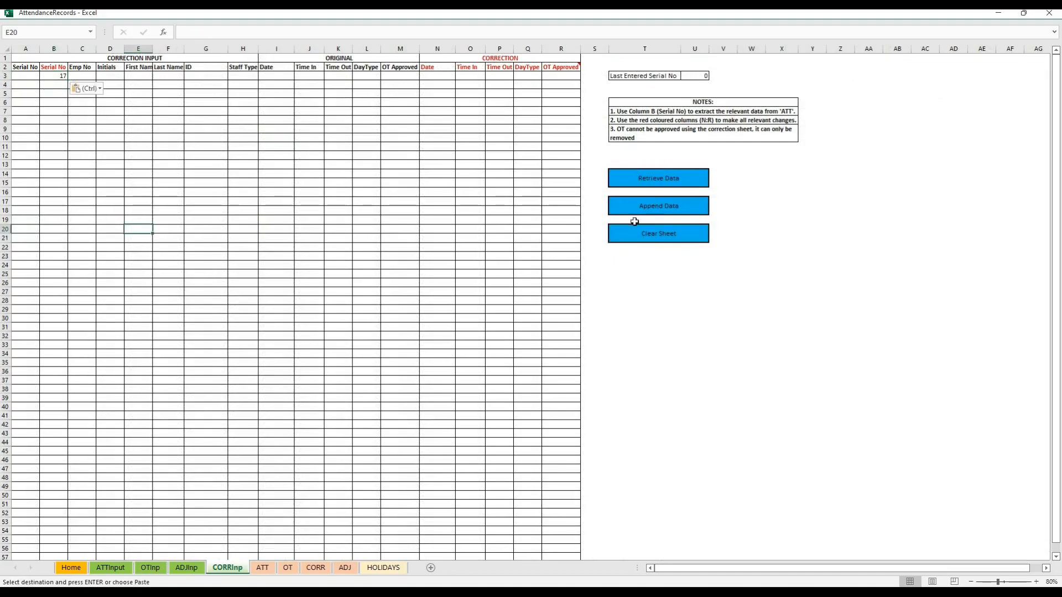
pyautogui.click(630, 175)
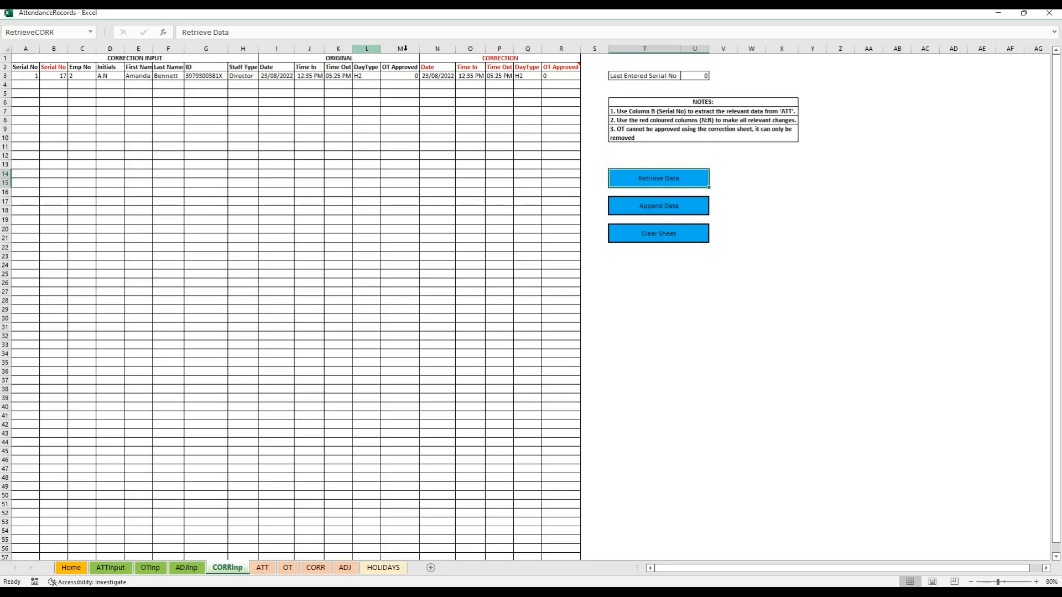
# In the correction columns for the 23/08/2022 entry, set DayType to F and Time In to 07:35 AM
pyautogui.moveTo(439, 51); pyautogui.dragTo(561, 50)
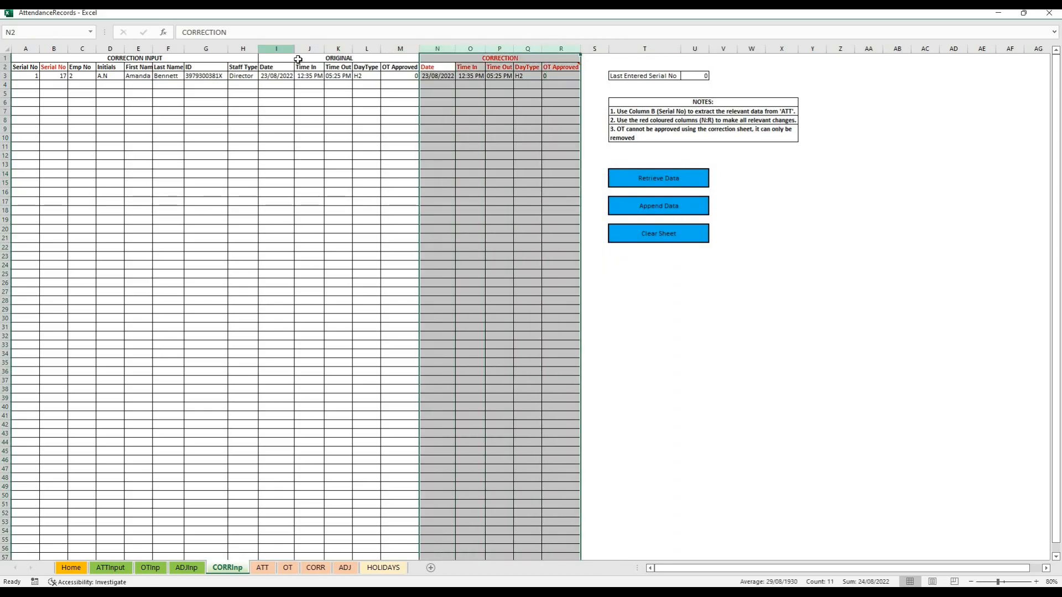
pyautogui.click(297, 60)
pyautogui.click(467, 121)
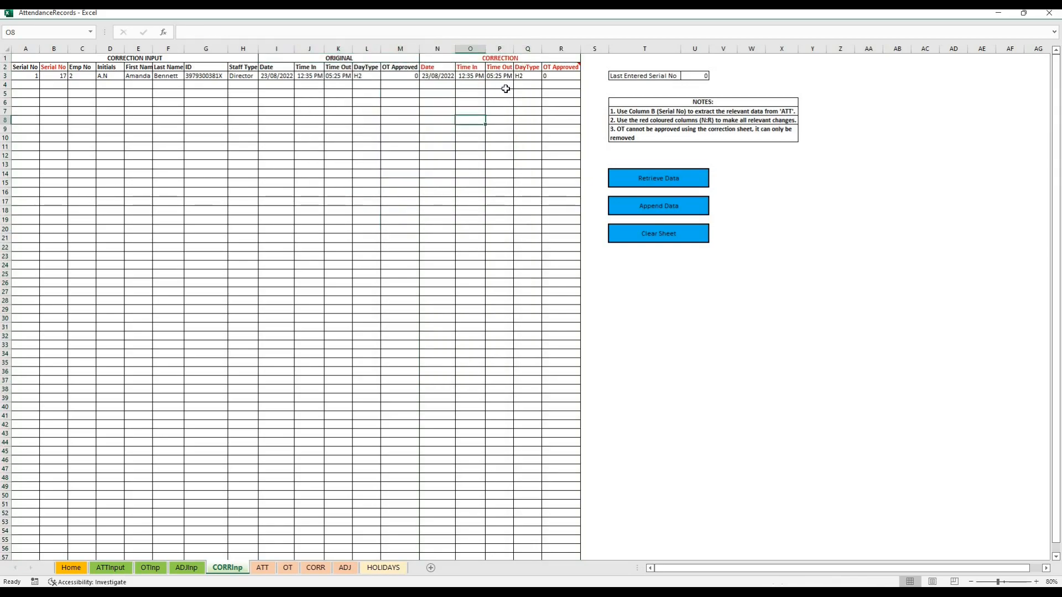
pyautogui.click(518, 76)
pyautogui.write('F')
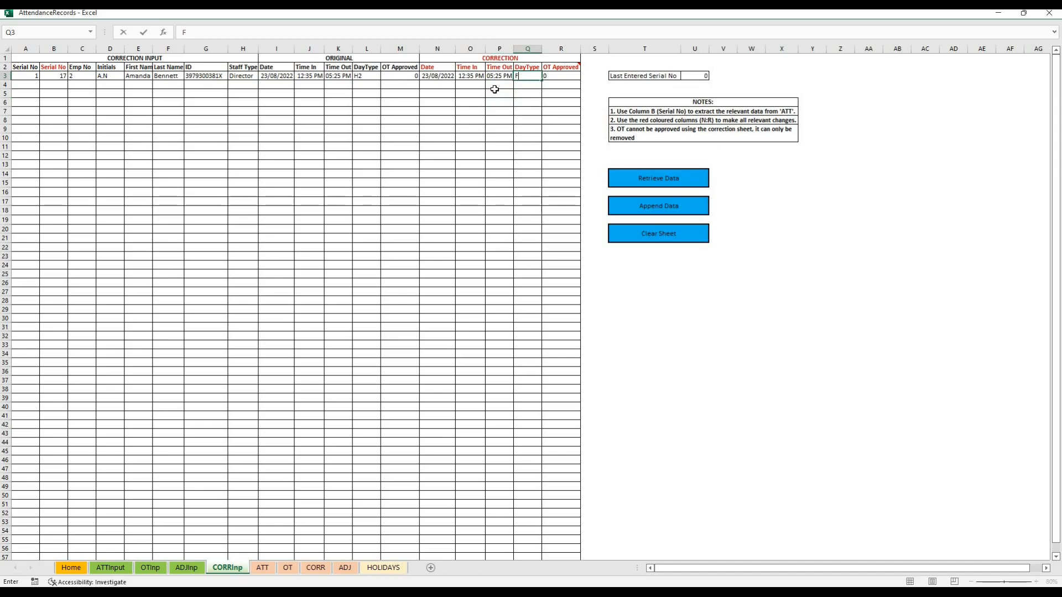
pyautogui.click(463, 76)
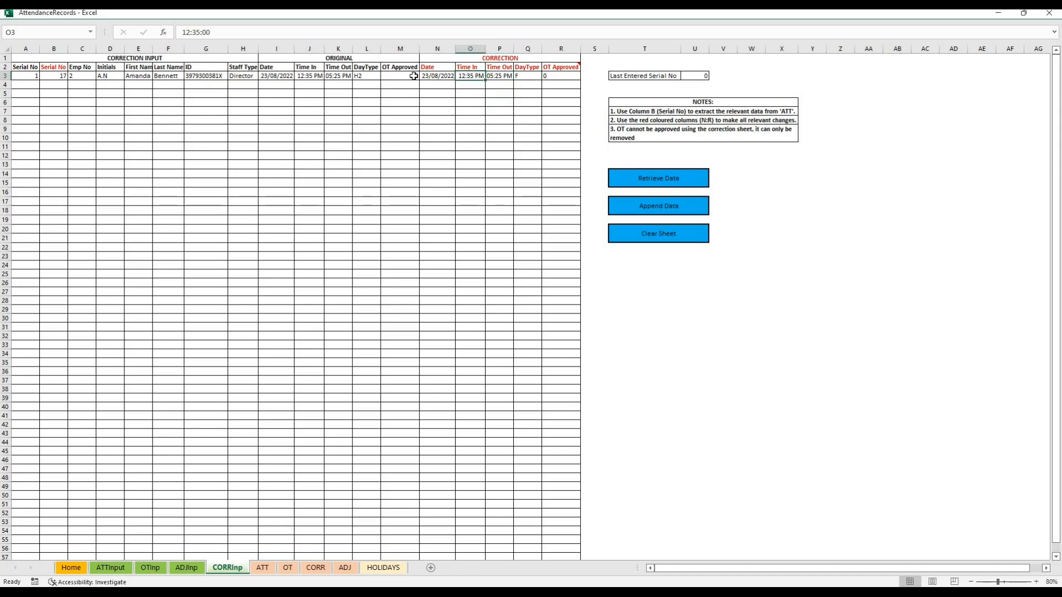
pyautogui.write('&')
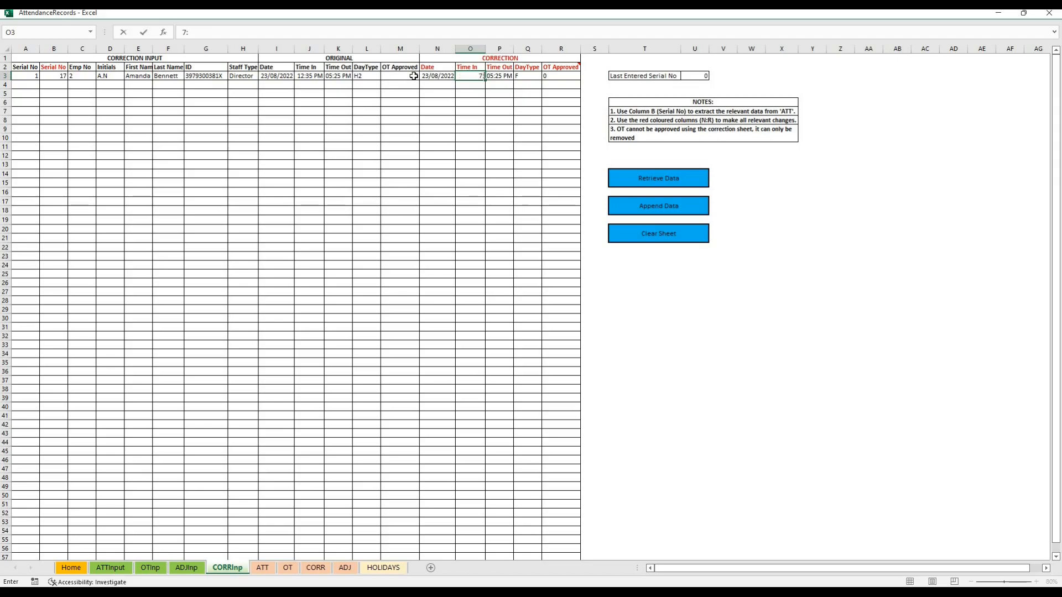
pyautogui.press('Return')
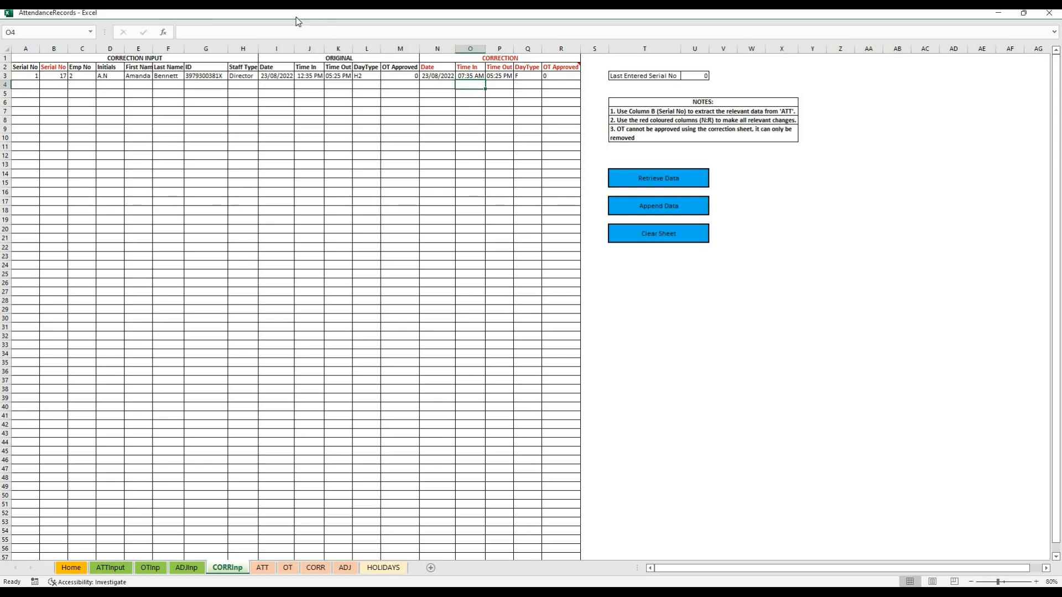
# Try to append the correction with OT Approved set to 1, and reset OT Approved to 0
pyautogui.click(561, 76)
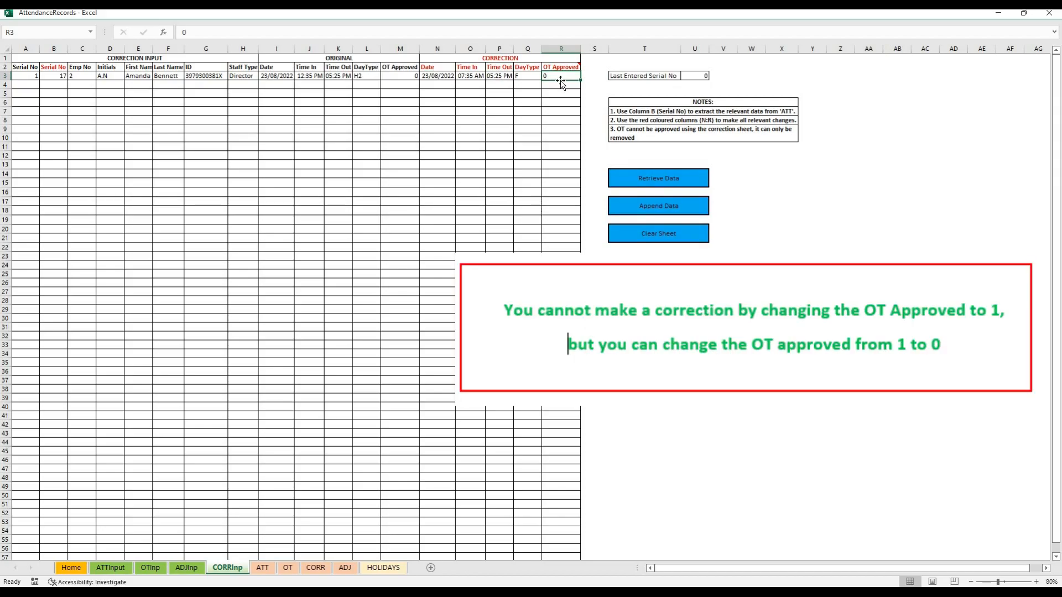
pyautogui.write('1')
pyautogui.click(553, 160)
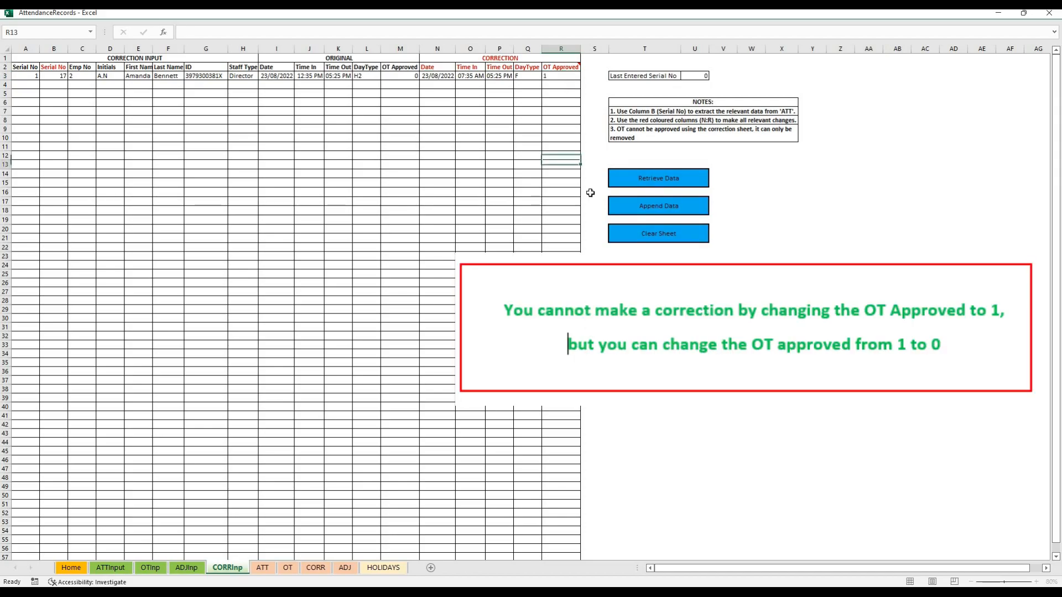
pyautogui.click(661, 209)
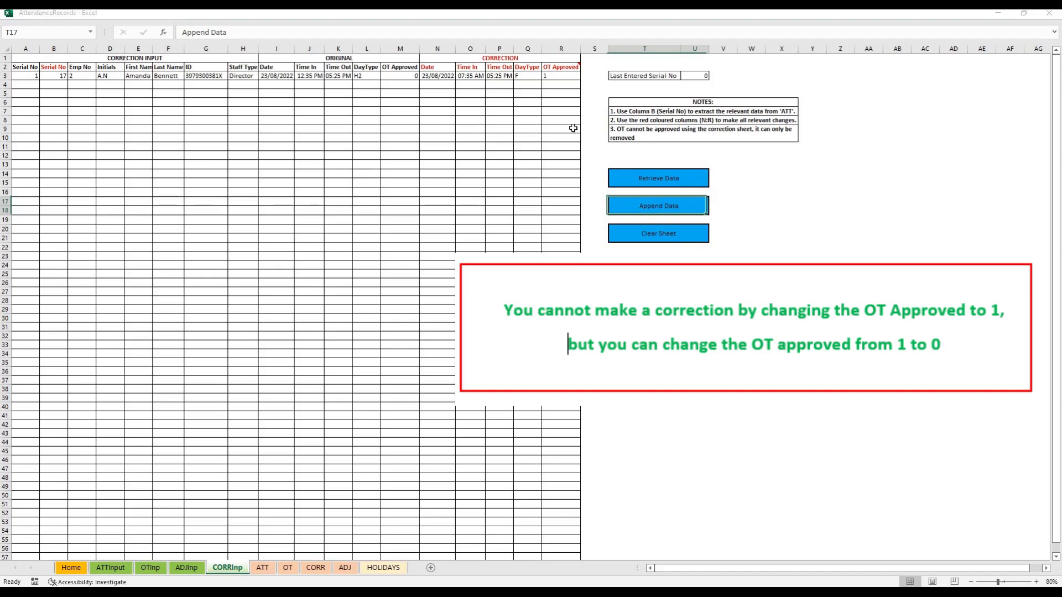
pyautogui.click(569, 76)
pyautogui.write('0')
pyautogui.press('Return')
# Append the attendance correction for 23/08/2022 and clear the CORRInp sheet
pyautogui.moveTo(435, 77); pyautogui.dragTo(526, 77)
pyautogui.click(512, 139)
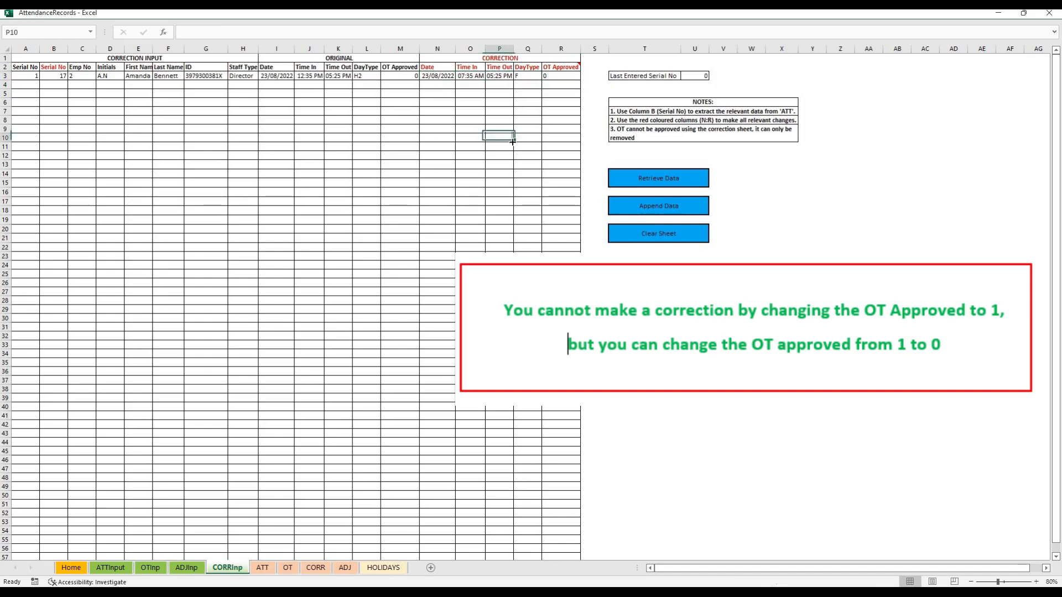
pyautogui.click(636, 209)
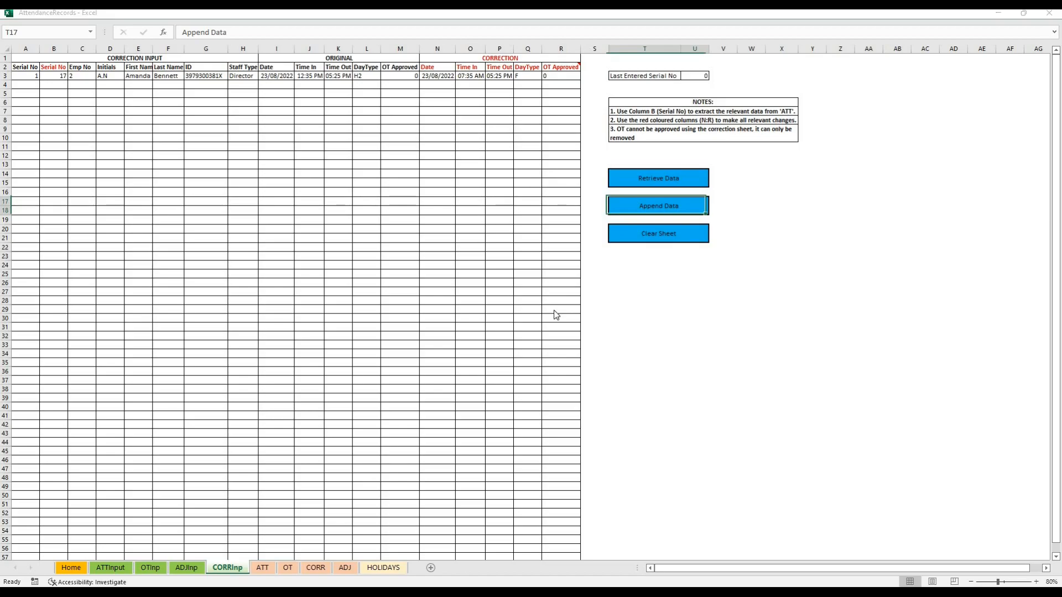
pyautogui.click(563, 351)
pyautogui.click(643, 231)
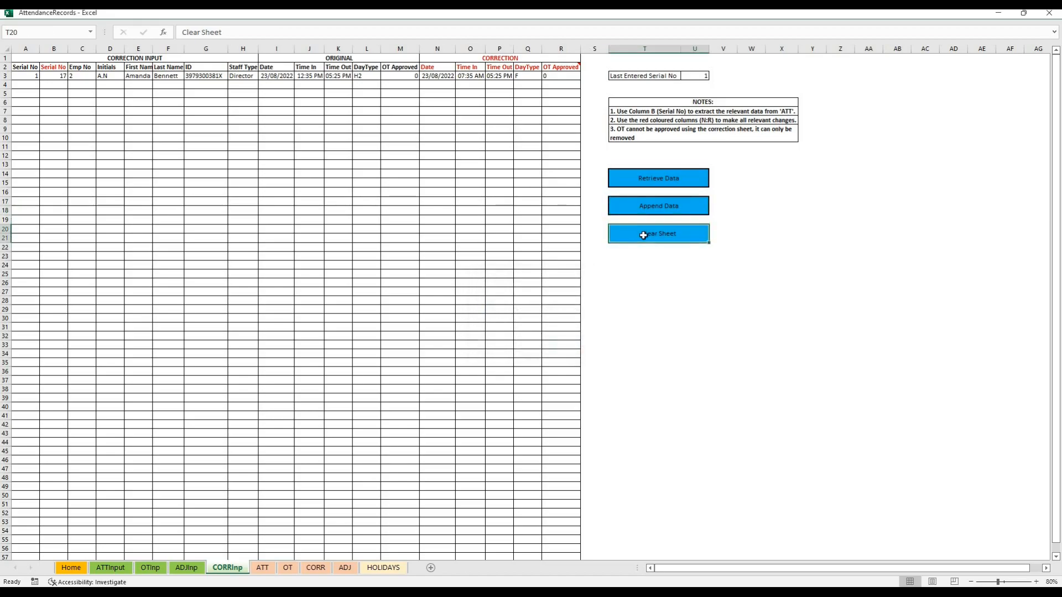
pyautogui.click(369, 389)
# Retrieve EmpID 2's August 2022 summary in the SIR-PAY workbook and check the corrected Time In and Time Out for 23/08/2022
pyautogui.hotkey('alt', 'Tab')
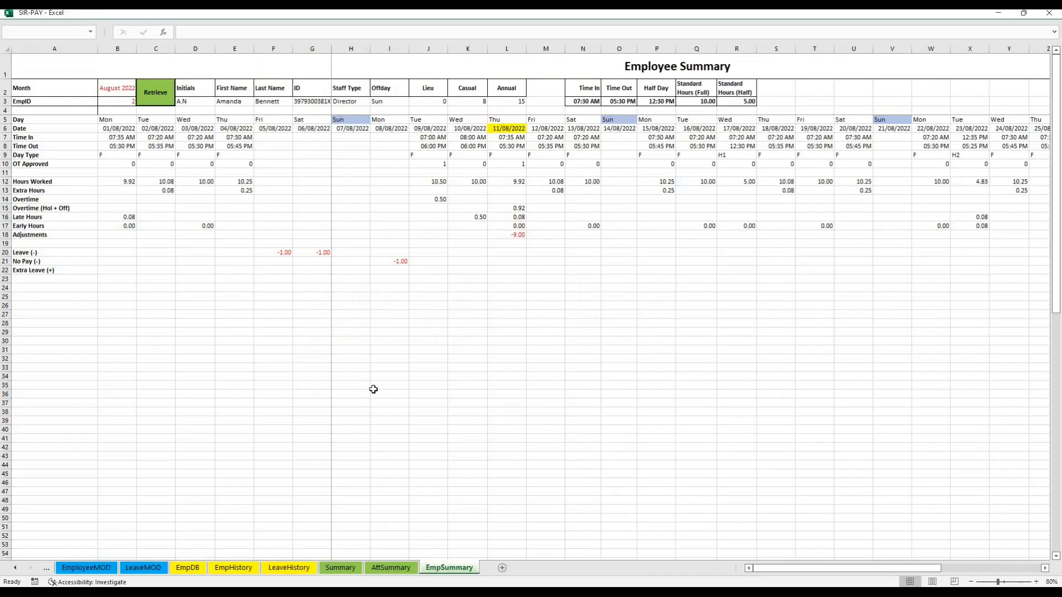
pyautogui.click(149, 95)
pyautogui.moveTo(966, 129); pyautogui.dragTo(972, 147)
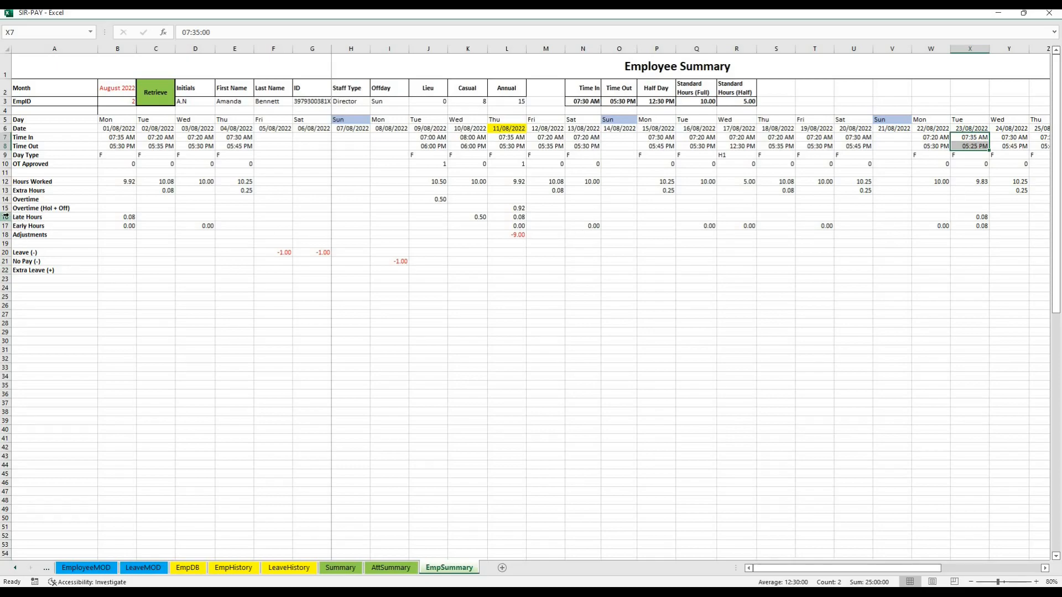
# Review the Late Hours and Early Hours rows for 01/08/2022 and 23/08/2022, comparing them with the hours worked on 23/08/2022
pyautogui.moveTo(25, 217); pyautogui.dragTo(300, 221)
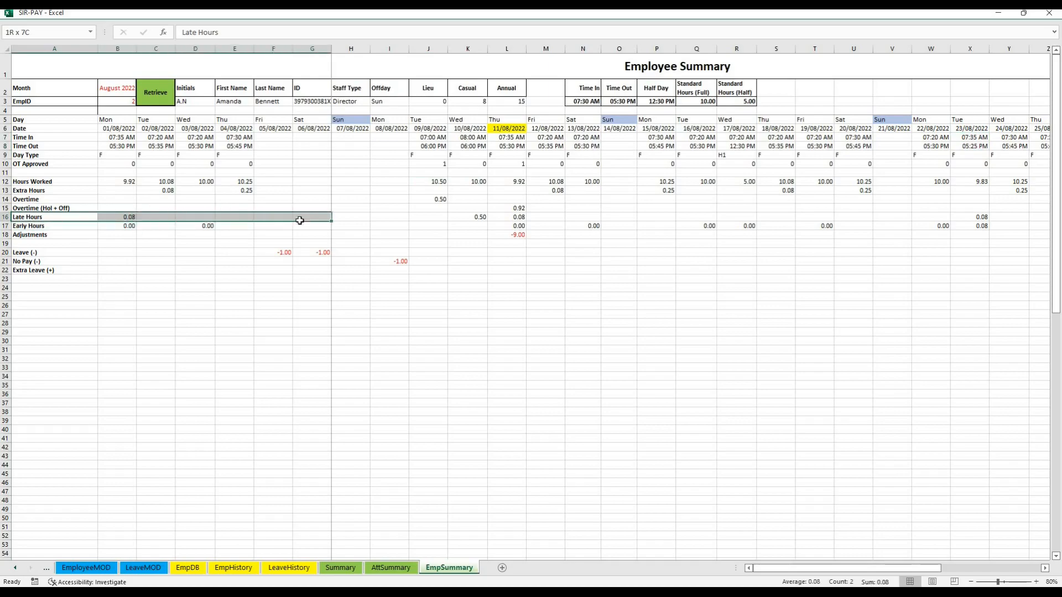
pyautogui.click(126, 218)
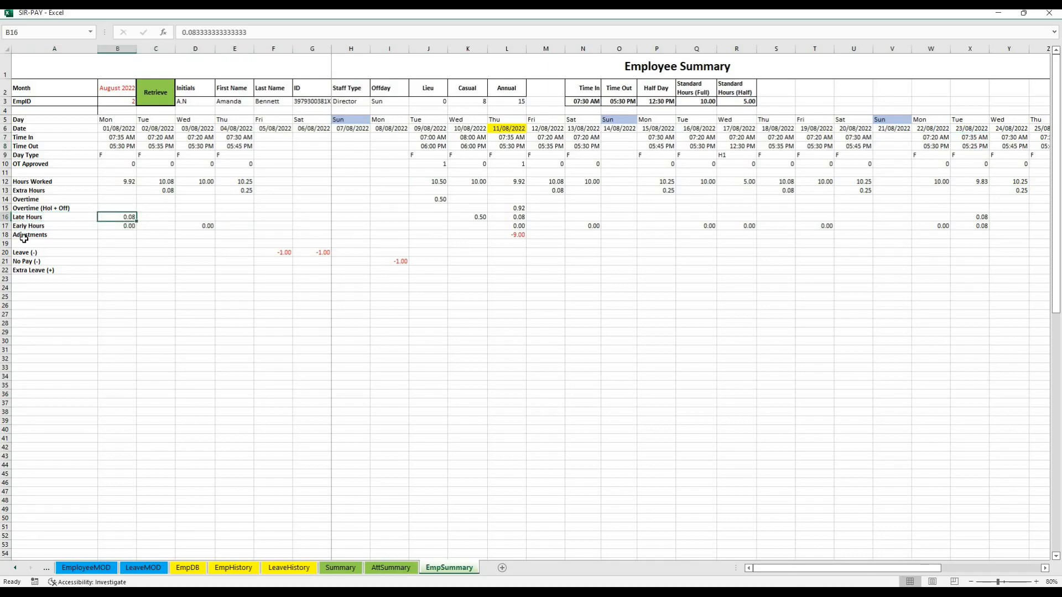
pyautogui.click(112, 225)
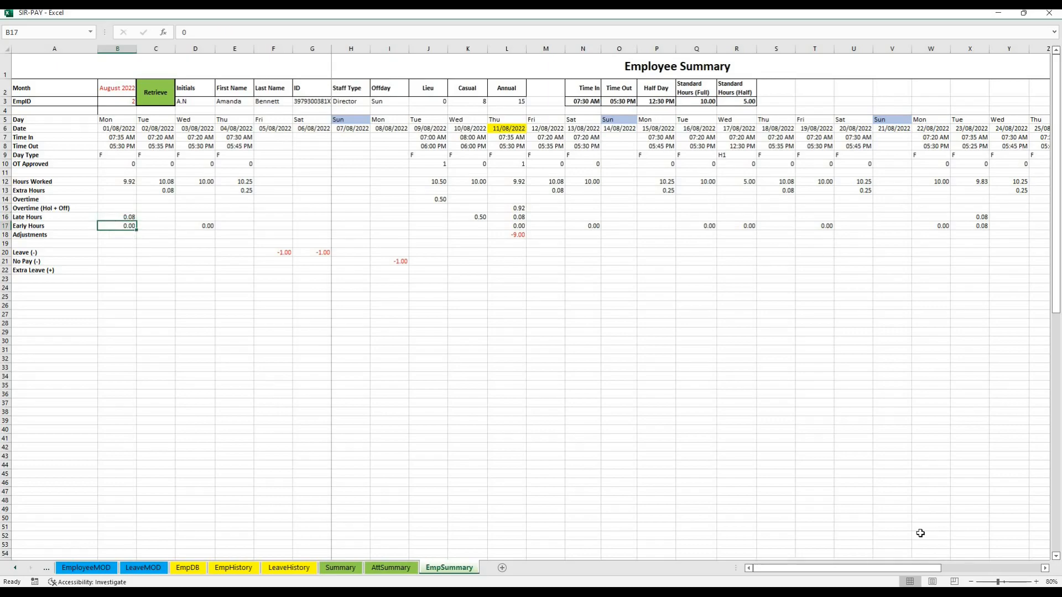
pyautogui.click(981, 225)
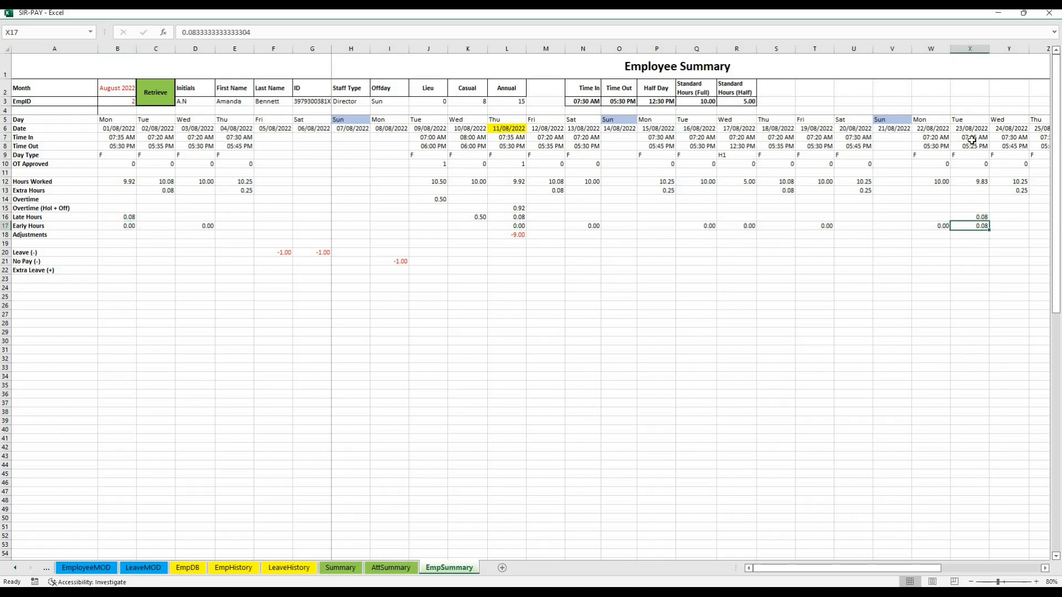
pyautogui.click(971, 137)
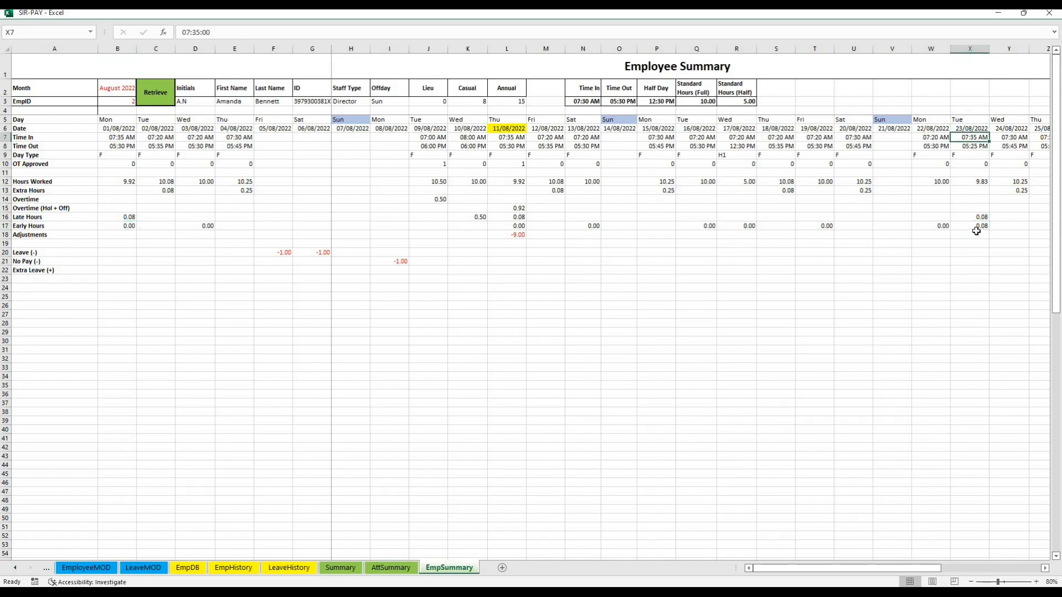
pyautogui.moveTo(978, 218); pyautogui.dragTo(976, 226)
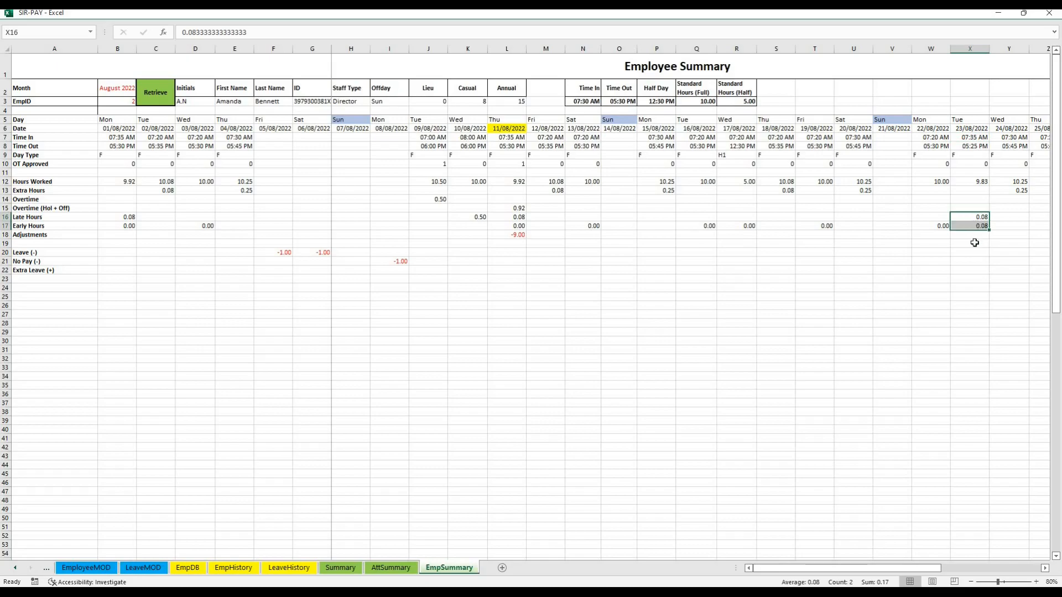
pyautogui.click(987, 183)
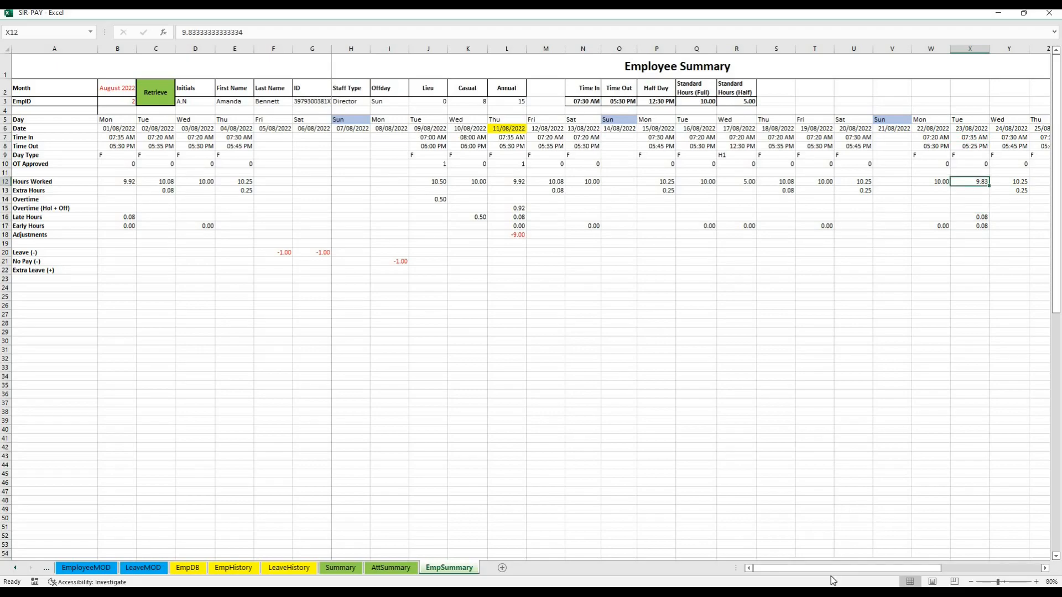
# Review the Leave, No Pay and Extra Leave rows, checking the leave on 05/08/2022 and 06/08/2022 and the no-pay day on 08/08/2022
pyautogui.moveTo(841, 571); pyautogui.dragTo(679, 561)
pyautogui.moveTo(5, 252); pyautogui.dragTo(5, 271)
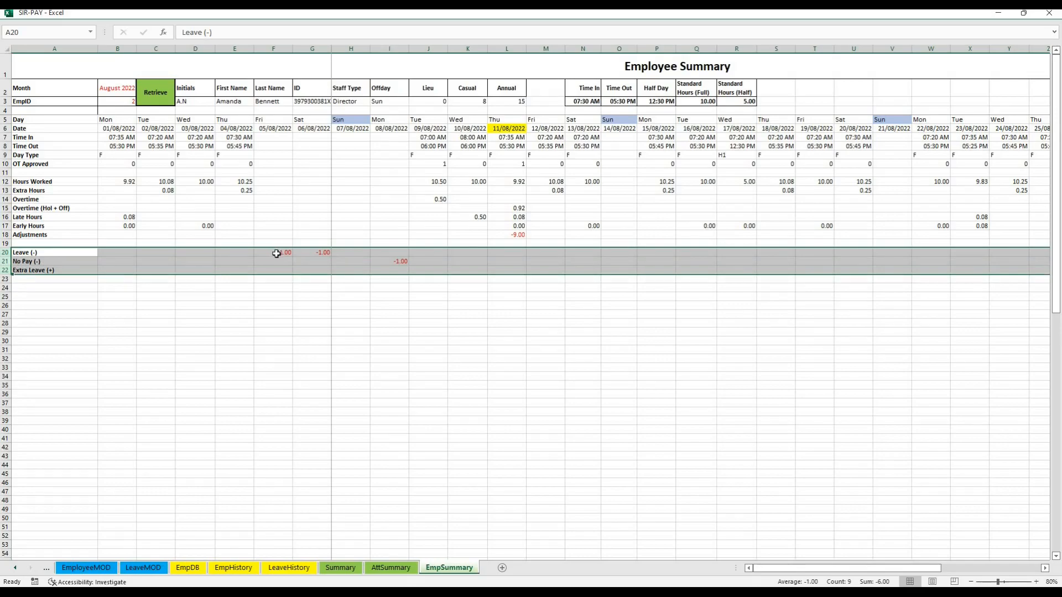
pyautogui.moveTo(277, 253); pyautogui.dragTo(325, 253)
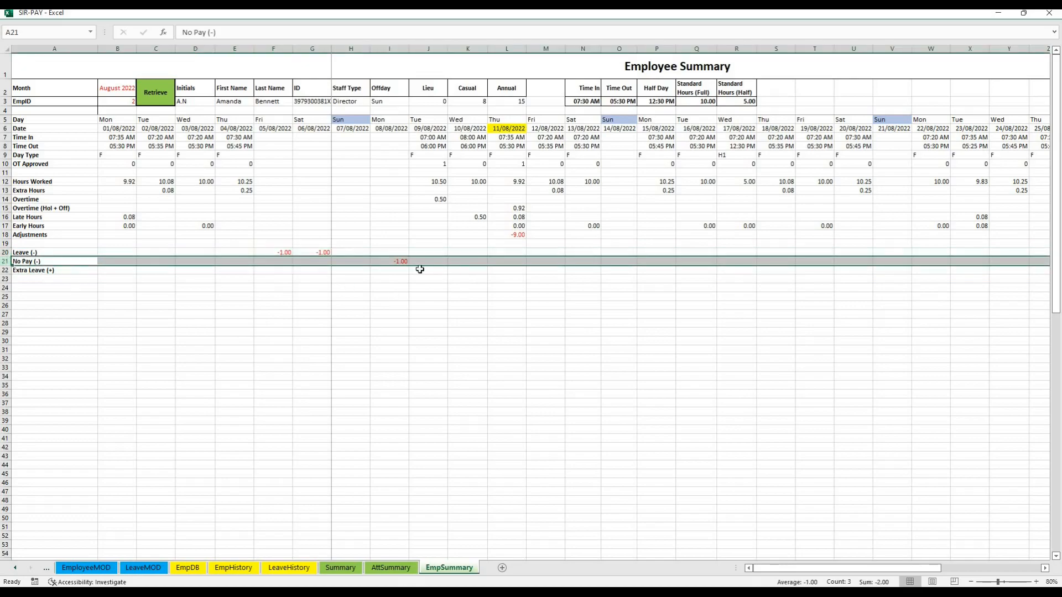
pyautogui.click(398, 261)
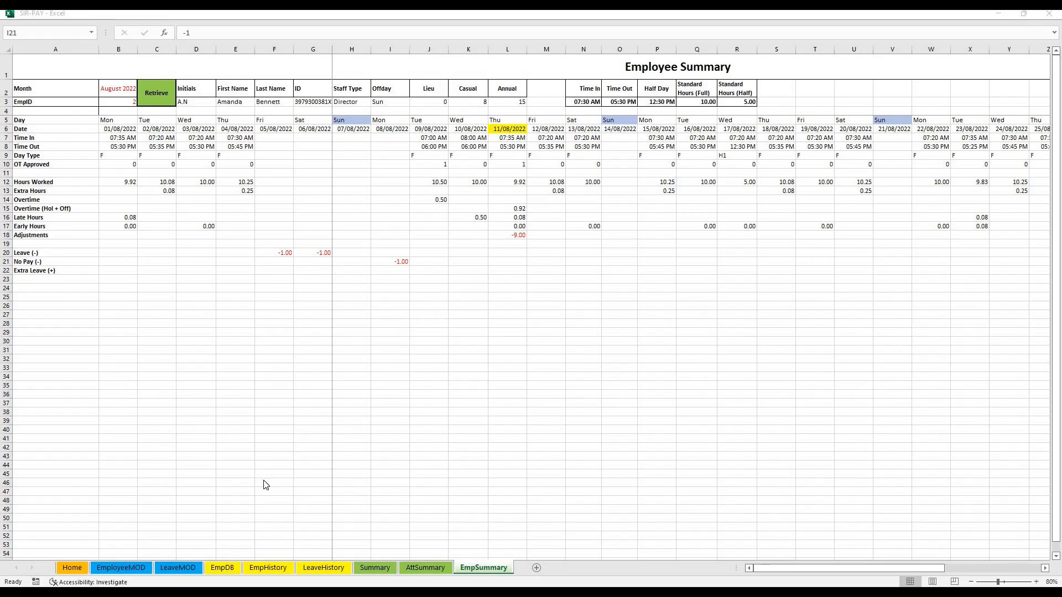
# Switch to the AttendanceRecords workbook and bring up the Data Retrieval section of the ATT sheet
pyautogui.moveTo(302, 592)
pyautogui.click(246, 555)
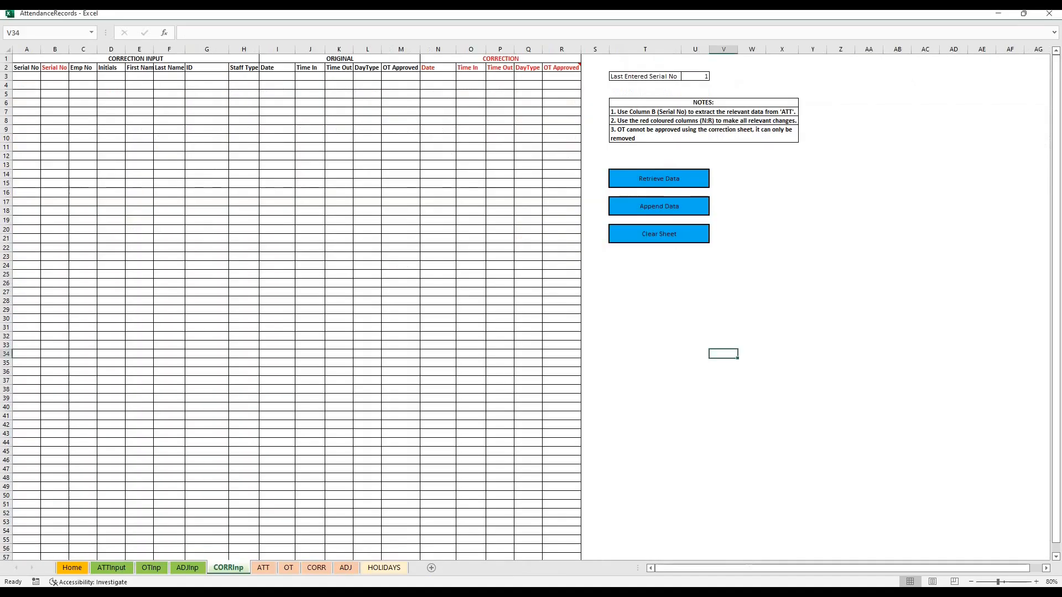
pyautogui.click(407, 358)
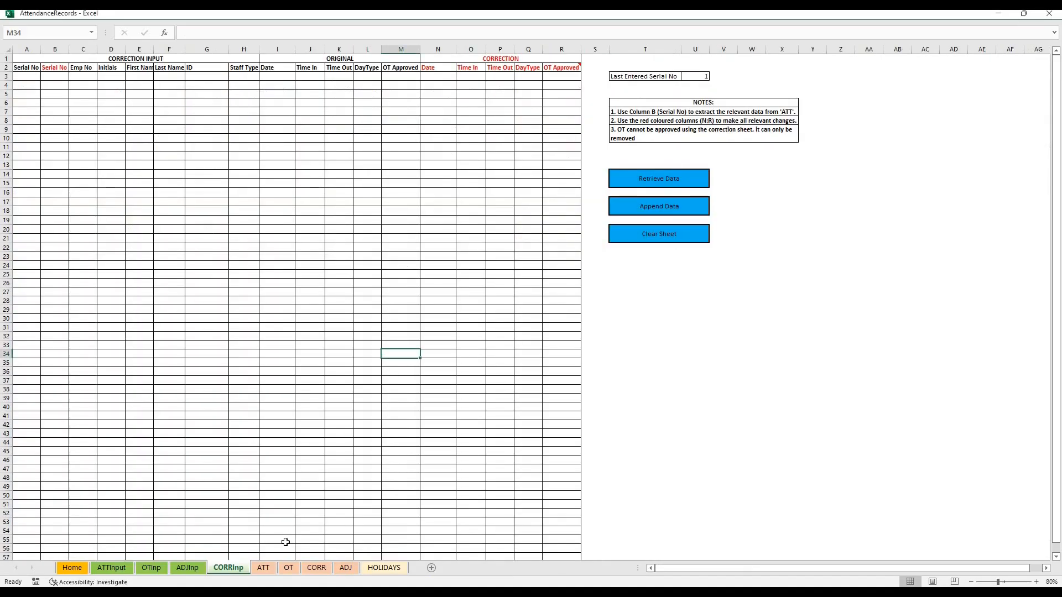
pyautogui.click(270, 571)
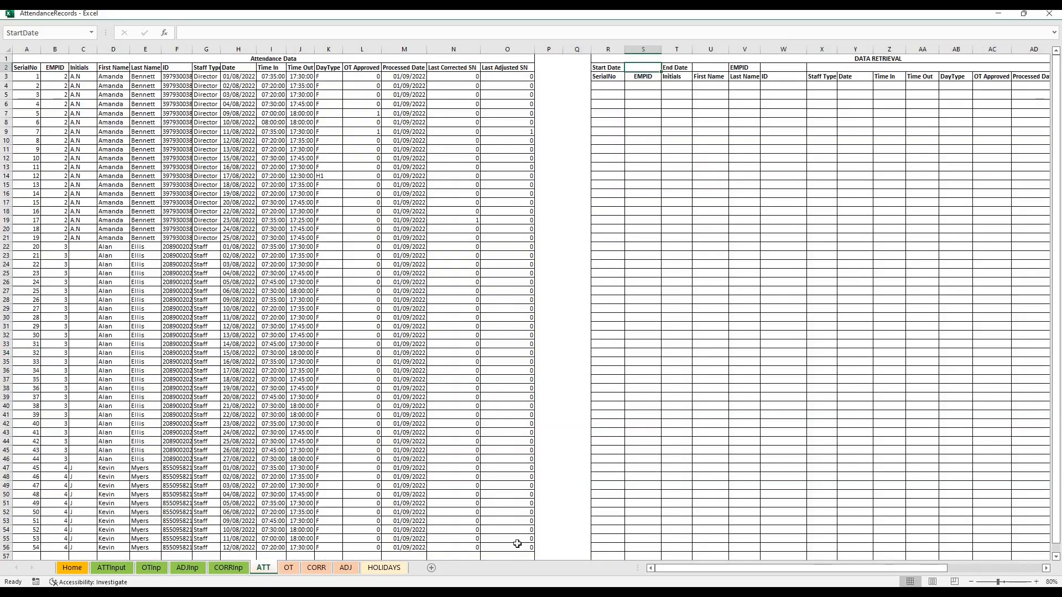
pyautogui.moveTo(754, 570); pyautogui.dragTo(822, 559)
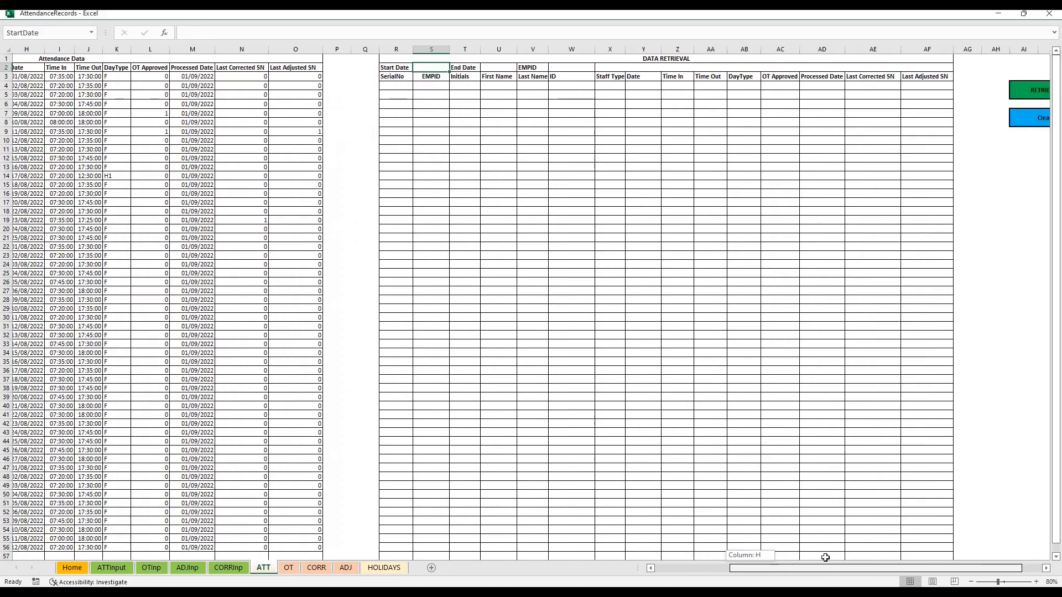
pyautogui.click(679, 56)
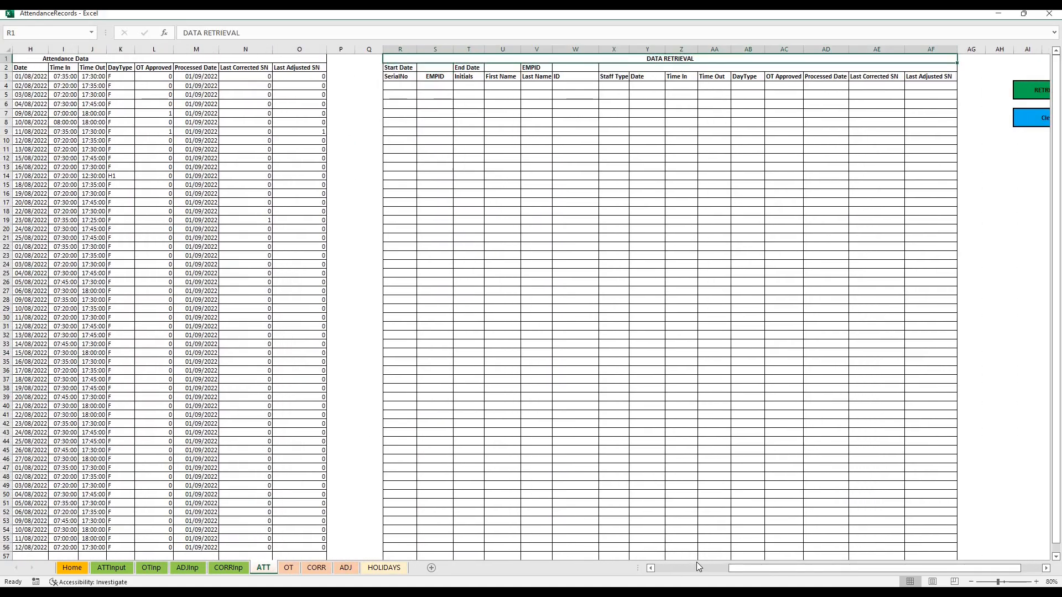
pyautogui.moveTo(772, 571); pyautogui.dragTo(795, 571)
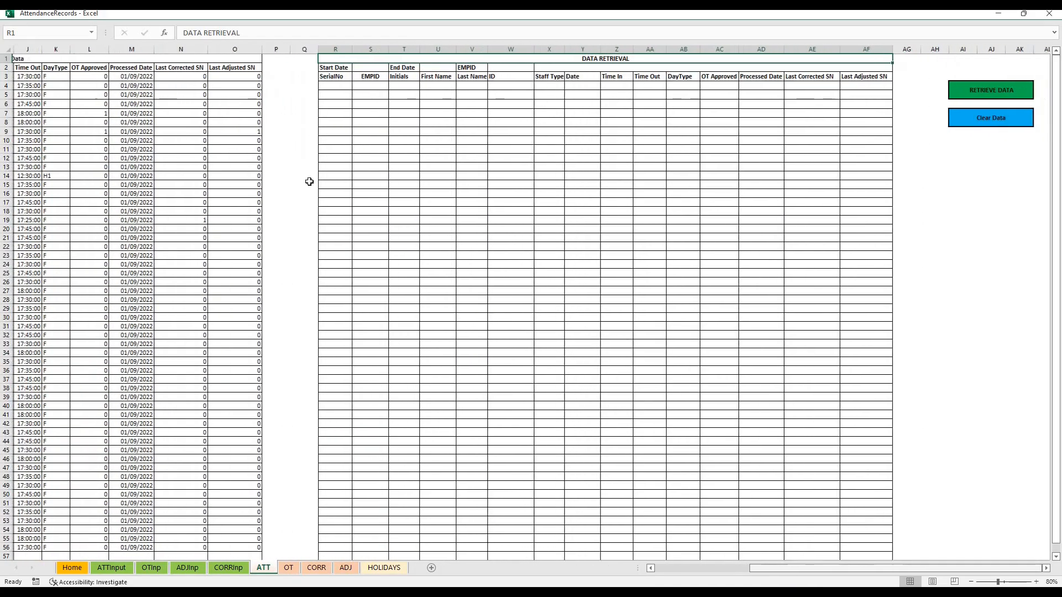
# Retrieve all attendance with a Start Date of 01/08/2022 and an End Date of 15/08/2022, and check the retrieved dates
pyautogui.click(362, 67)
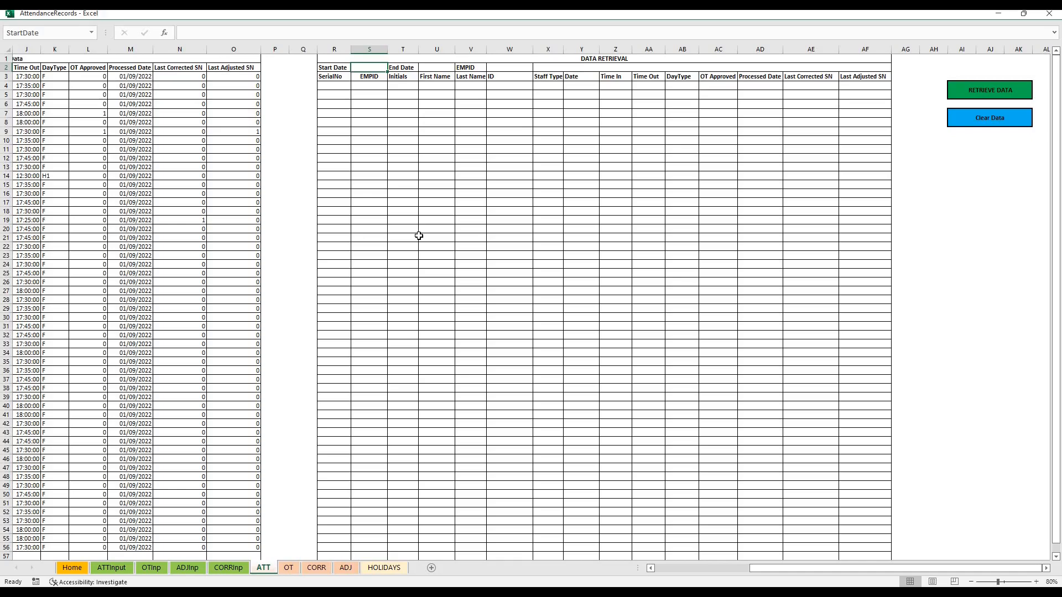
pyautogui.write('1/8/22')
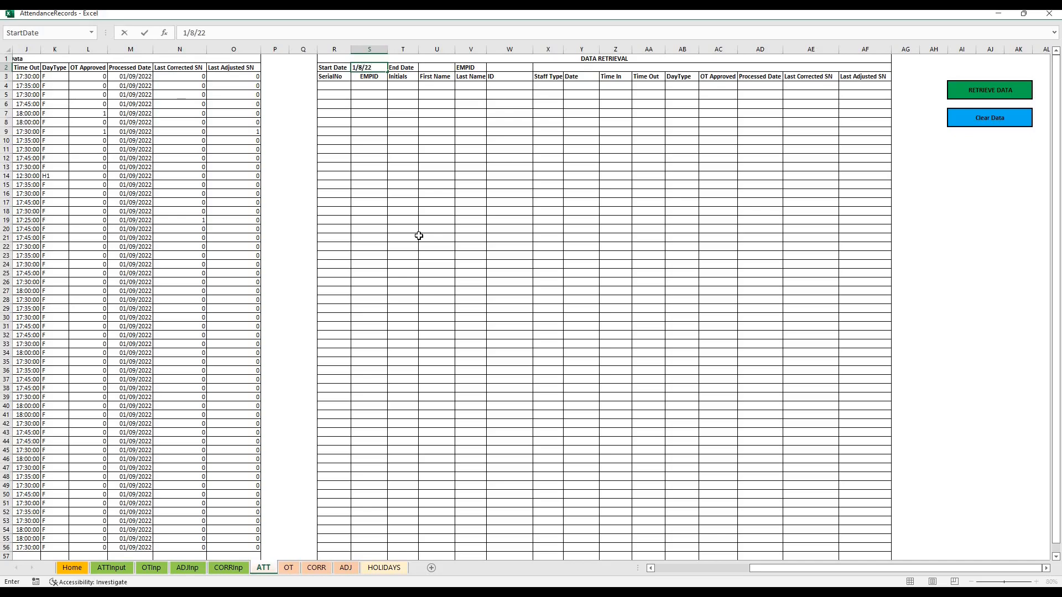
pyautogui.click(427, 66)
pyautogui.write('15')
pyautogui.press('Return')
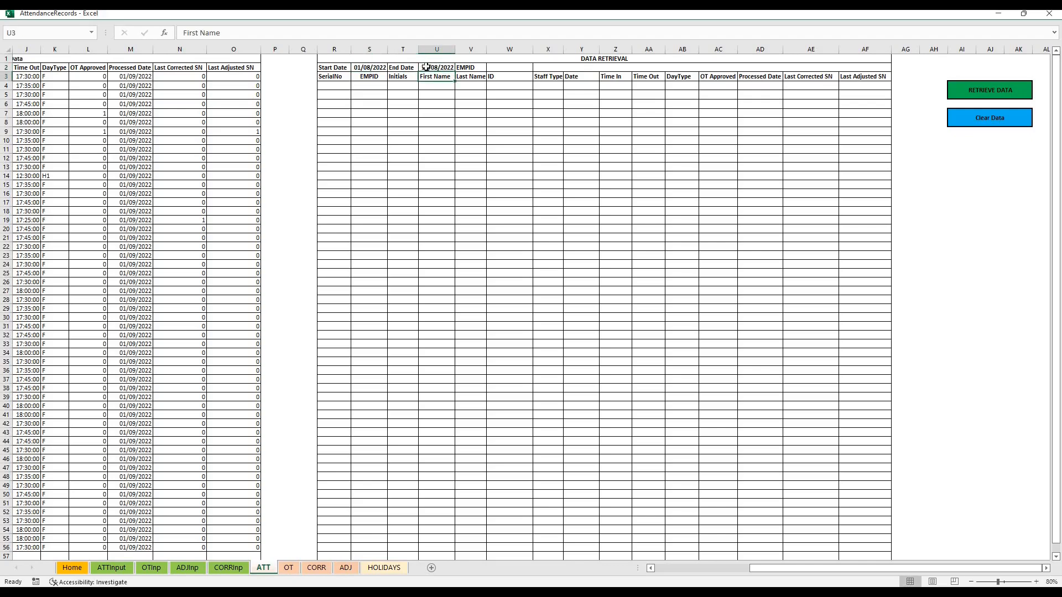
pyautogui.click(992, 94)
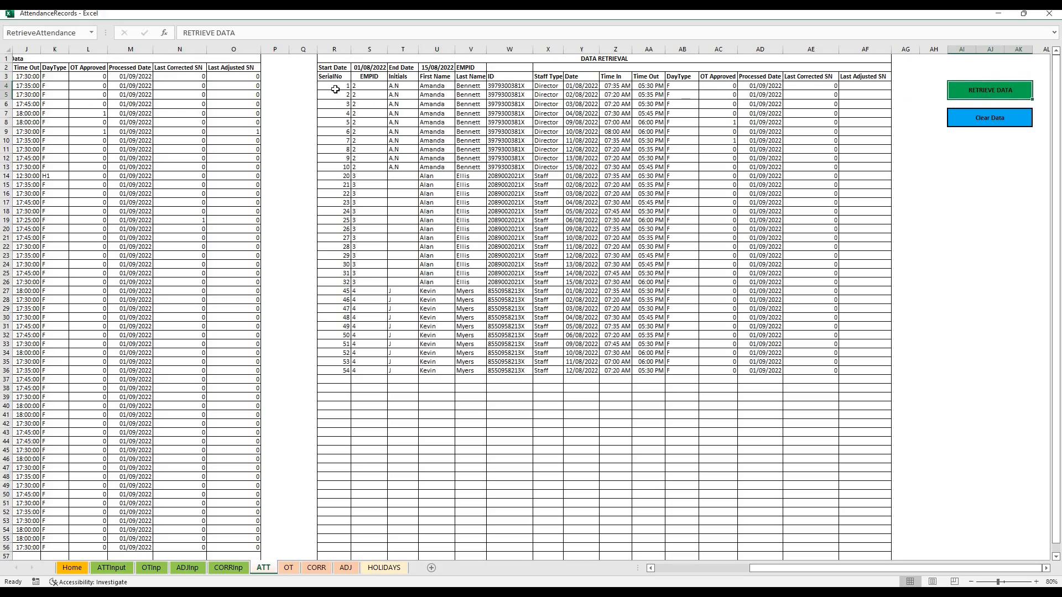
pyautogui.click(575, 86)
pyautogui.moveTo(575, 107); pyautogui.dragTo(578, 372)
# Restrict the attendance retrieval to EMPID 3, retrieve the data again and look over the returned rows
pyautogui.click(510, 67)
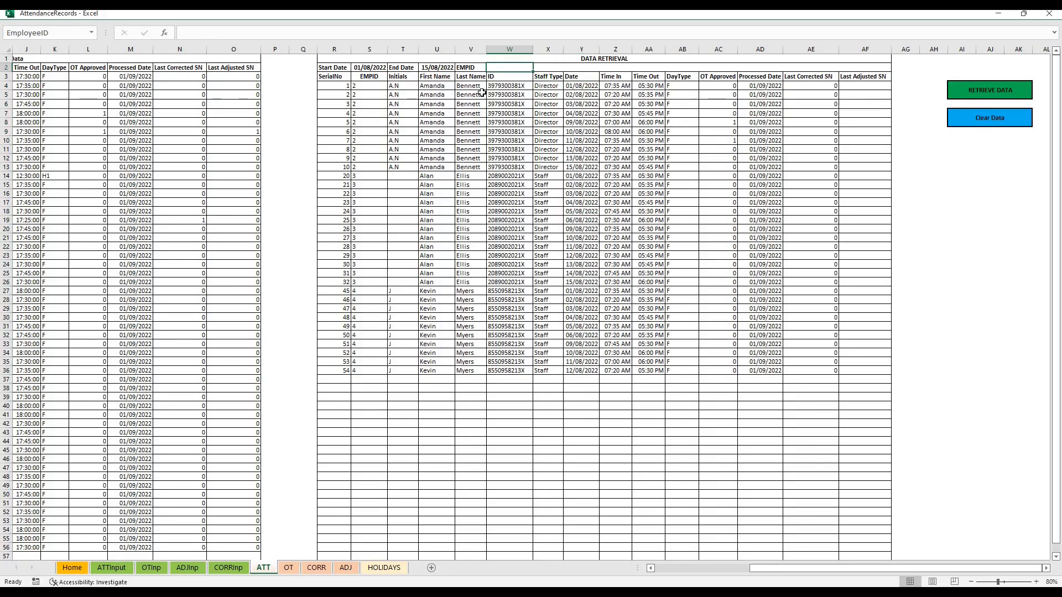
pyautogui.write('3')
pyautogui.click(960, 94)
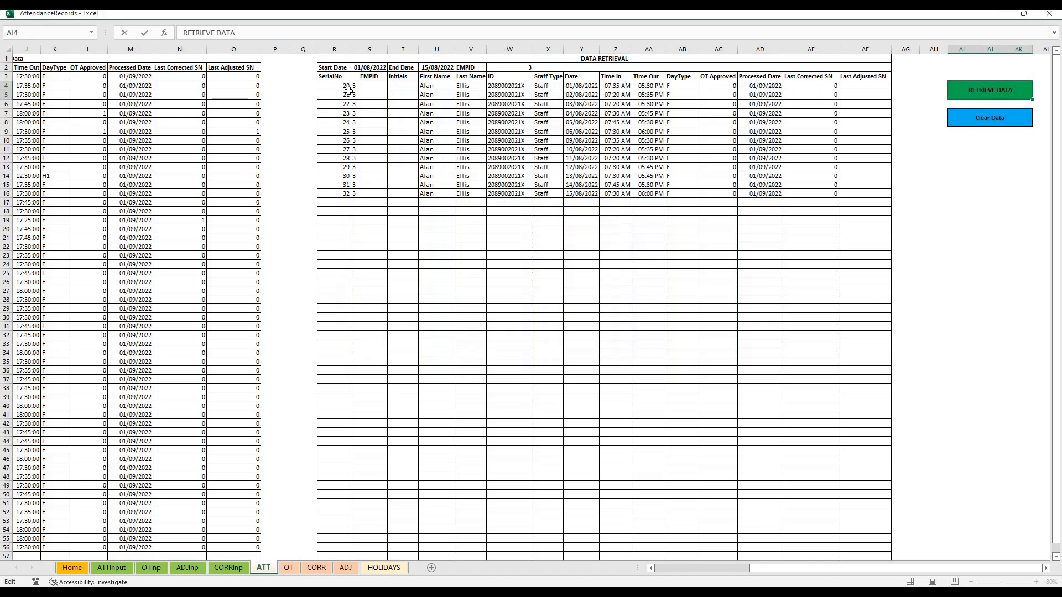
pyautogui.moveTo(342, 87); pyautogui.dragTo(841, 193)
pyautogui.click(544, 185)
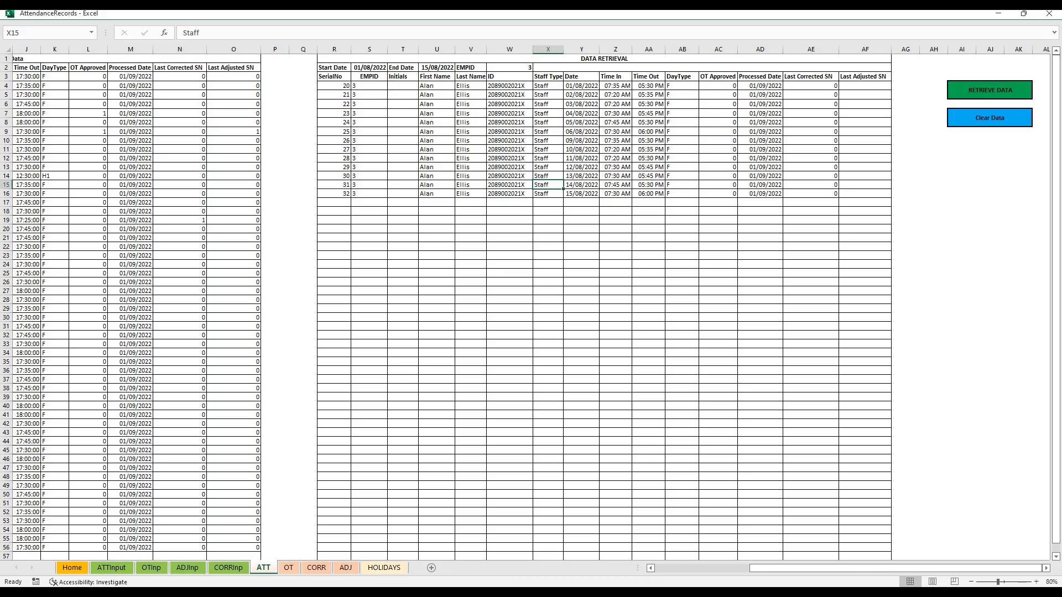
# Switch to the SIR-PAY workbook and run the Summary sheet for August 2022
pyautogui.hotkey('alt', 'Tab')
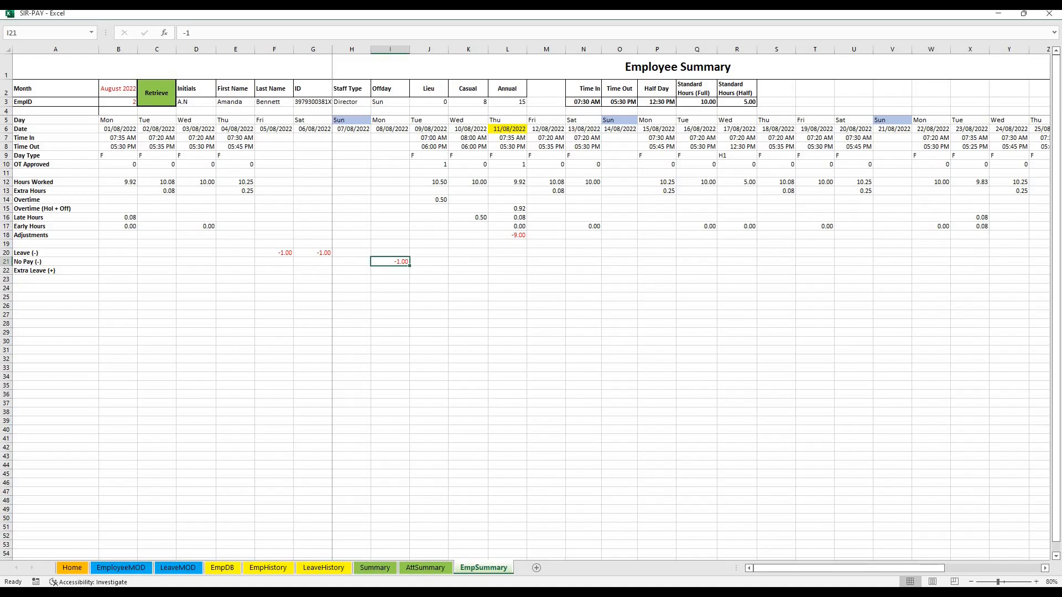
pyautogui.click(367, 568)
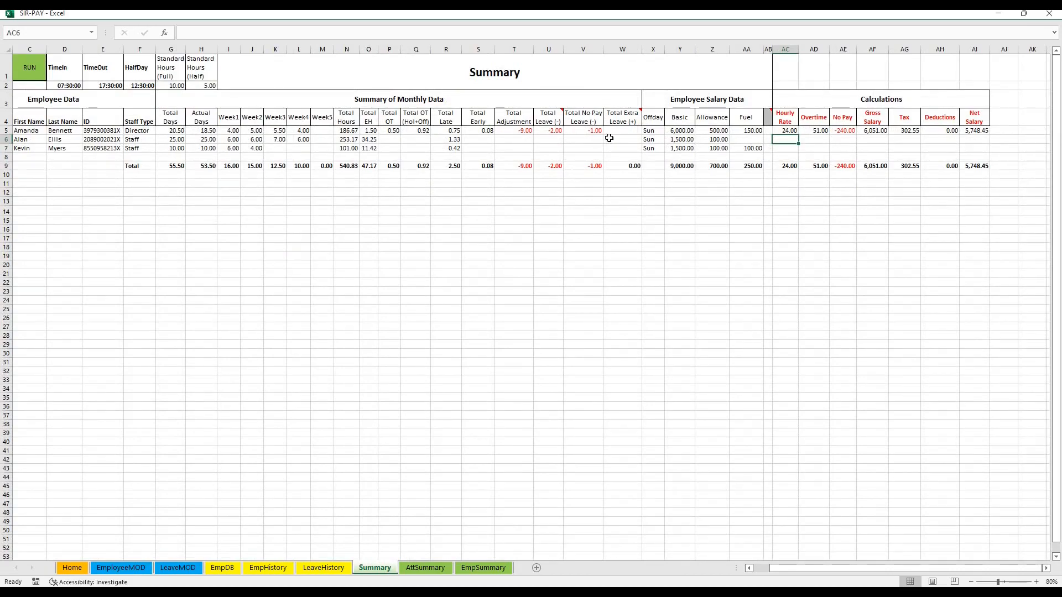
pyautogui.click(851, 107)
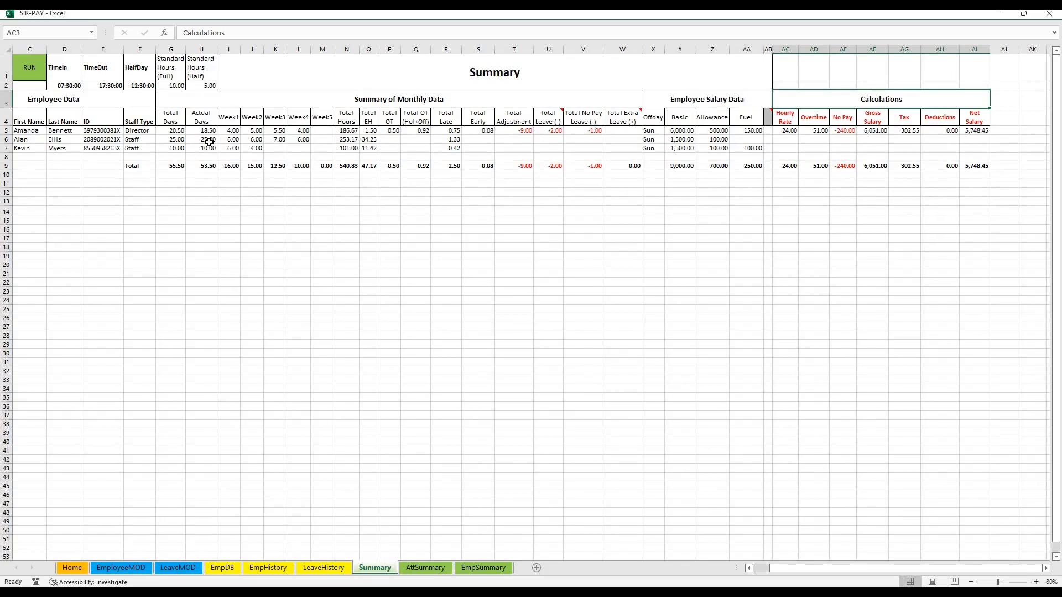
pyautogui.click(766, 566)
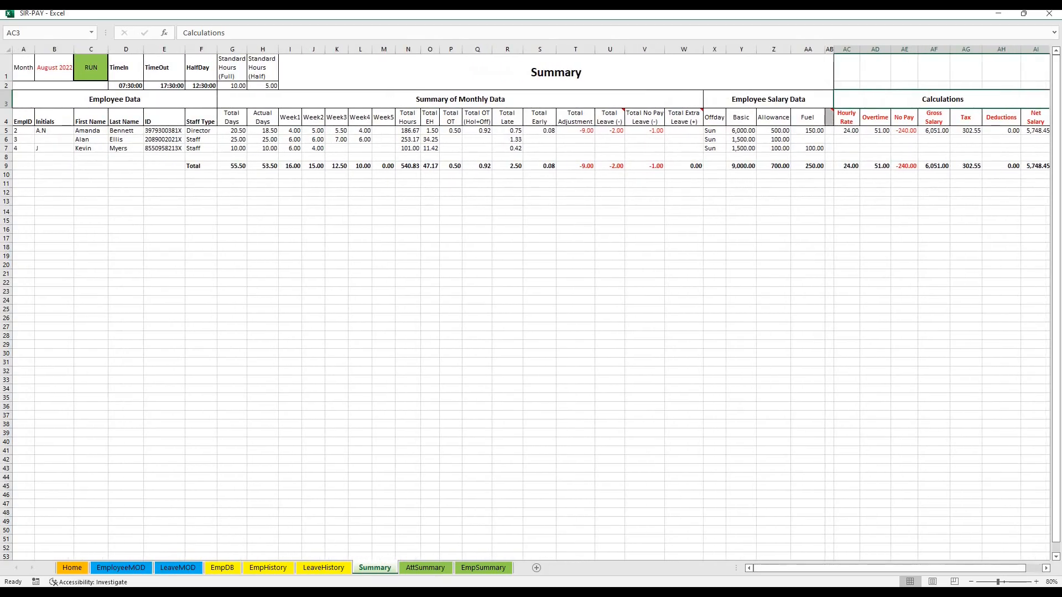
pyautogui.click(48, 74)
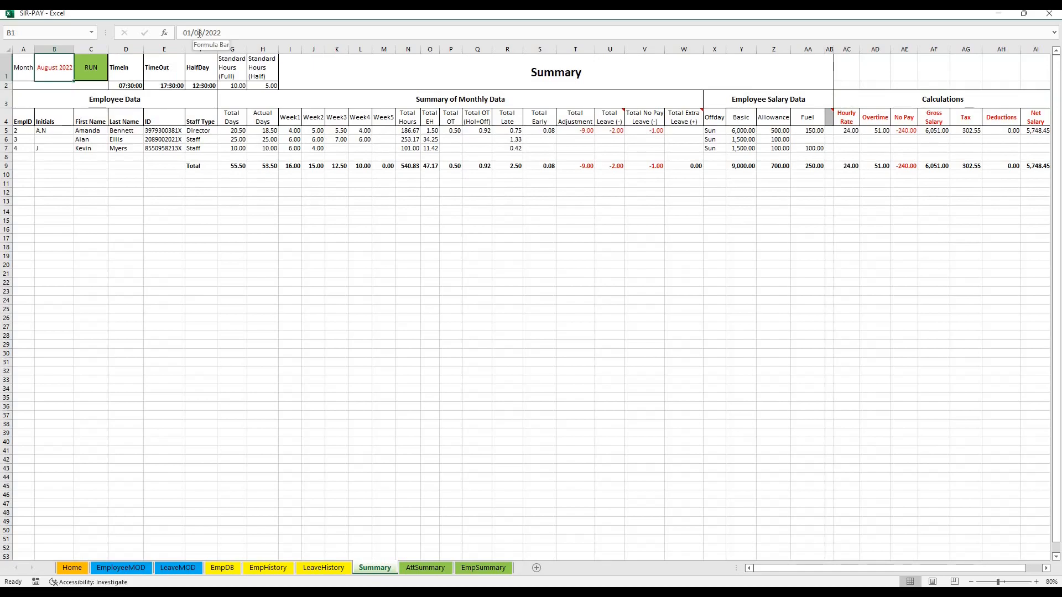
pyautogui.click(199, 34)
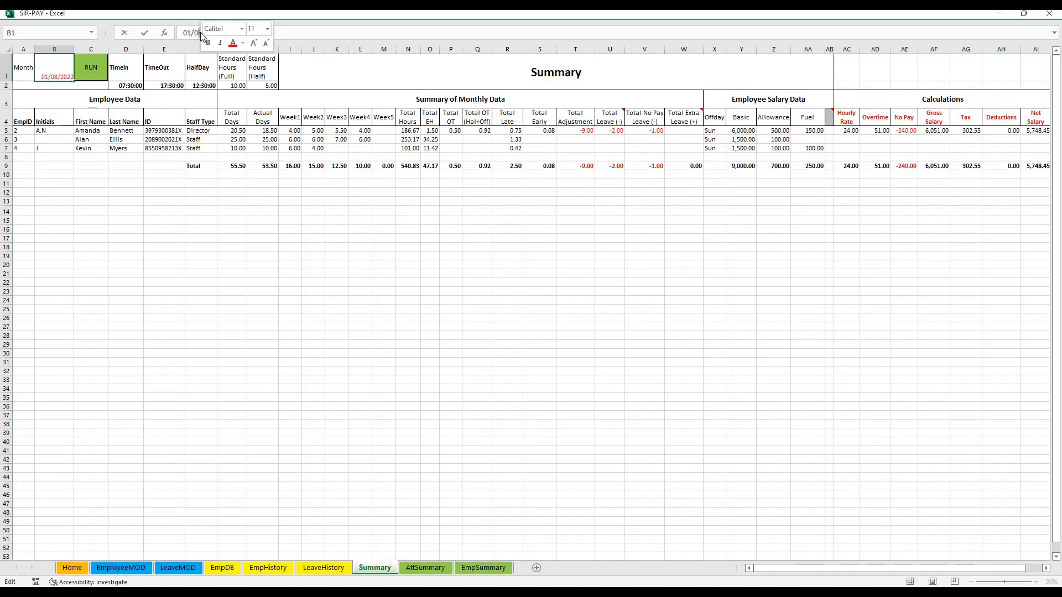
pyautogui.click(147, 166)
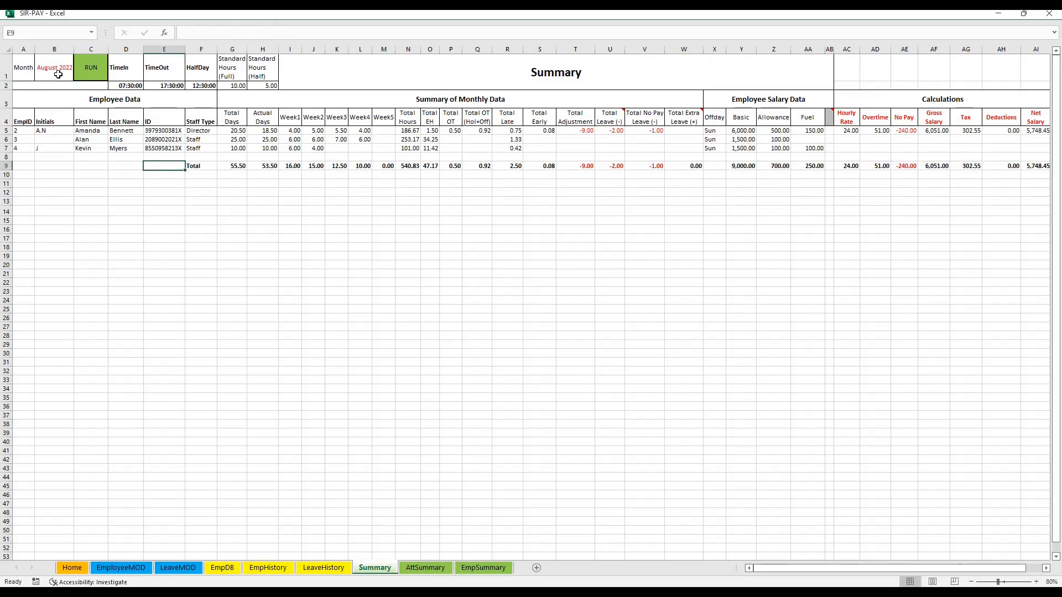
pyautogui.click(84, 65)
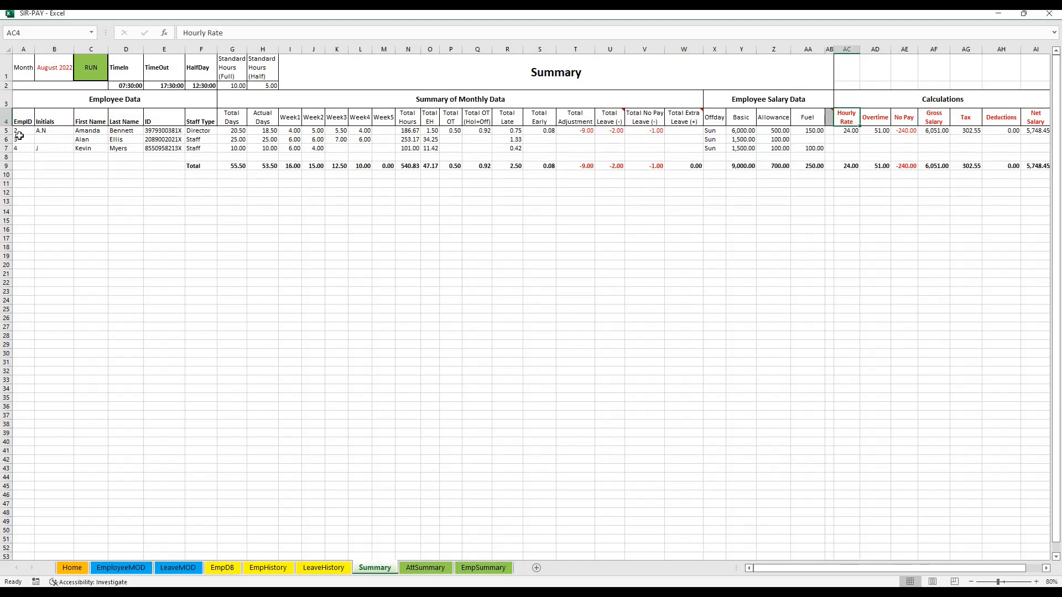
# Review EmpID 2's monthly data on the Summary sheet, covering total and actual days, the weekly columns, total hours and total EH
pyautogui.moveTo(19, 133); pyautogui.dragTo(651, 129)
pyautogui.click(455, 147)
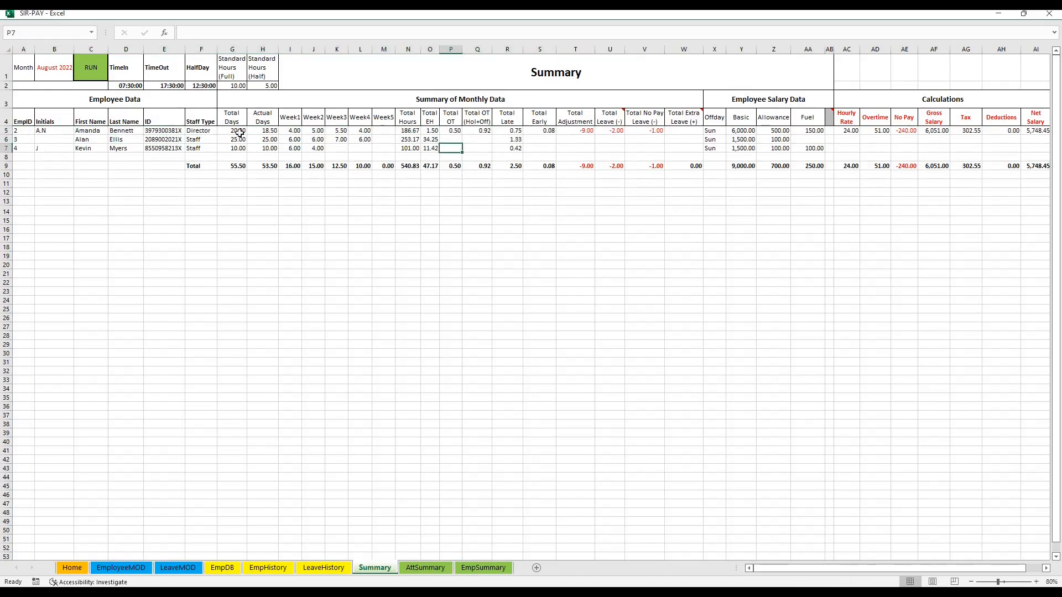
pyautogui.click(270, 133)
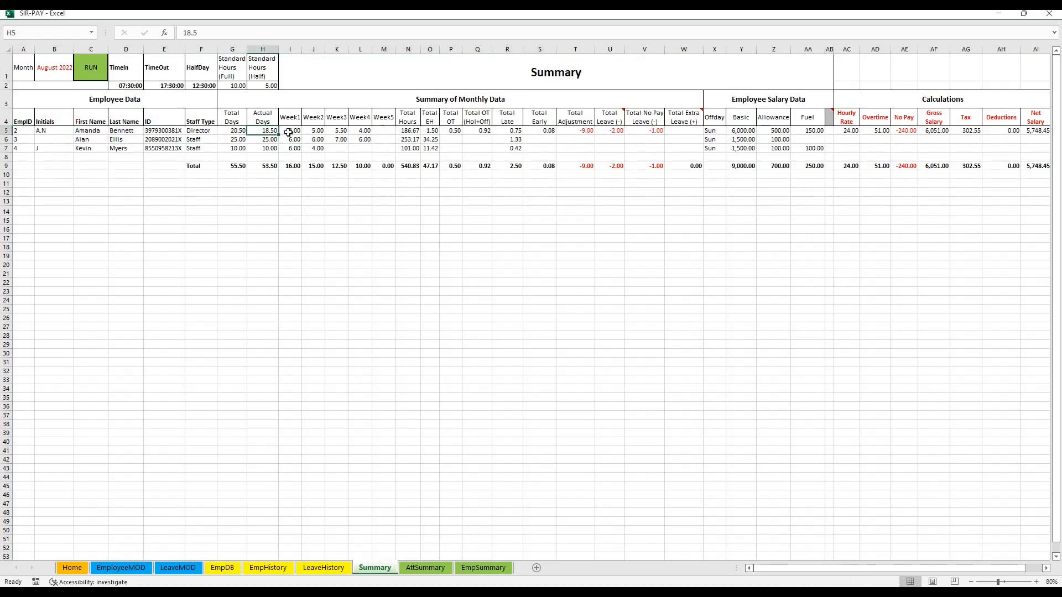
pyautogui.moveTo(288, 133); pyautogui.dragTo(392, 133)
pyautogui.click(411, 131)
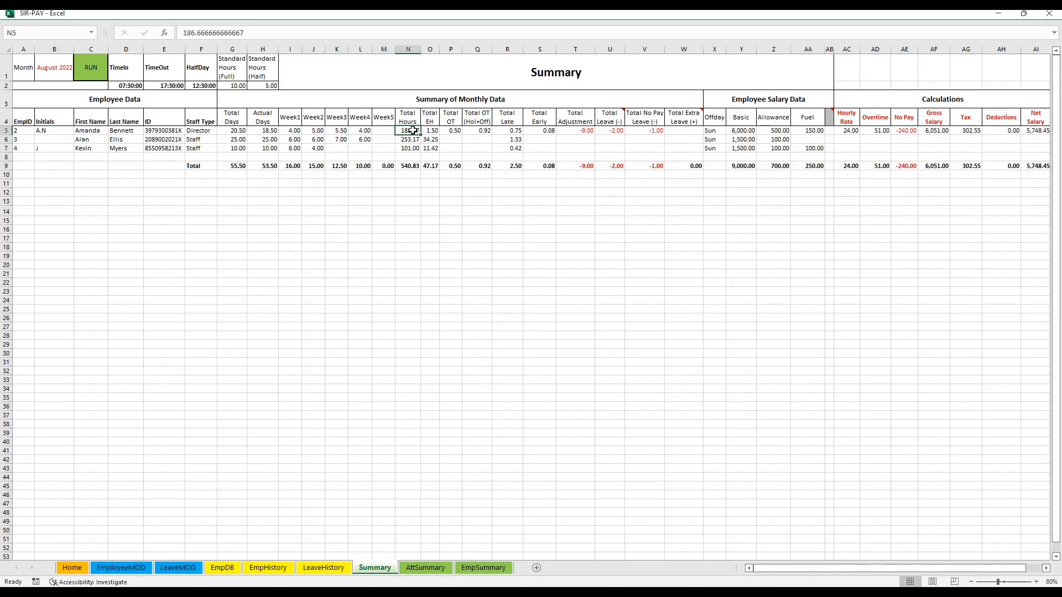
pyautogui.click(431, 134)
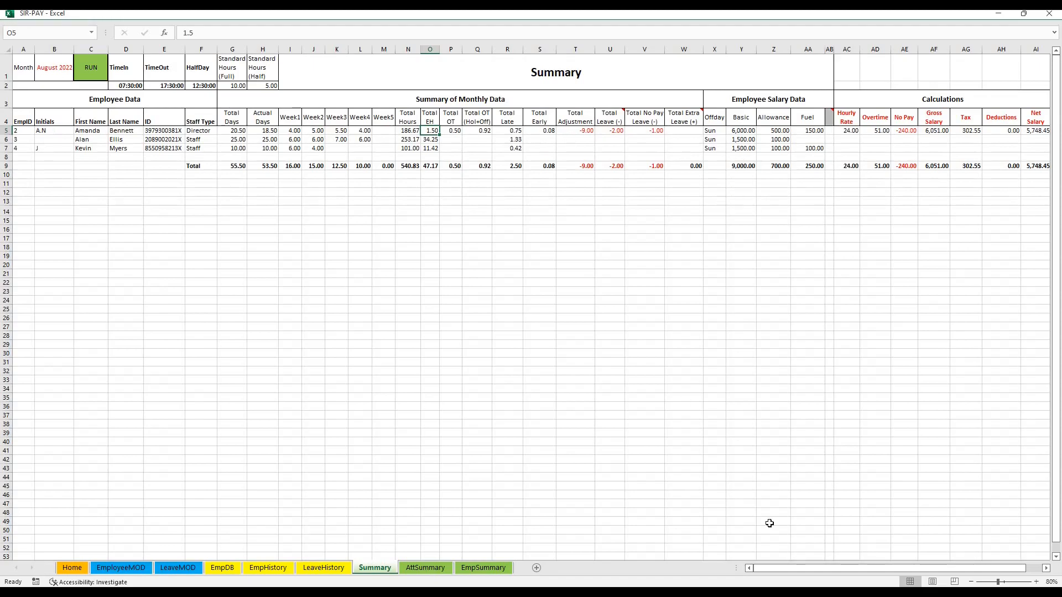
# Examine the Calculations section and EmpID 2's Basic, Allowance and Fuel entries under Employee Salary Data
pyautogui.moveTo(801, 570); pyautogui.dragTo(860, 572)
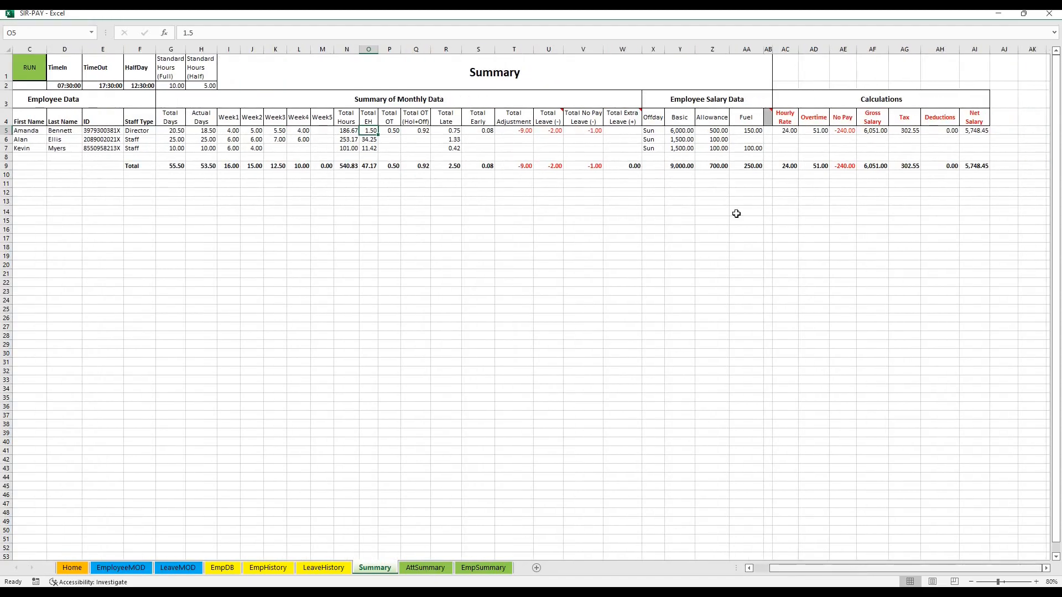
pyautogui.click(813, 98)
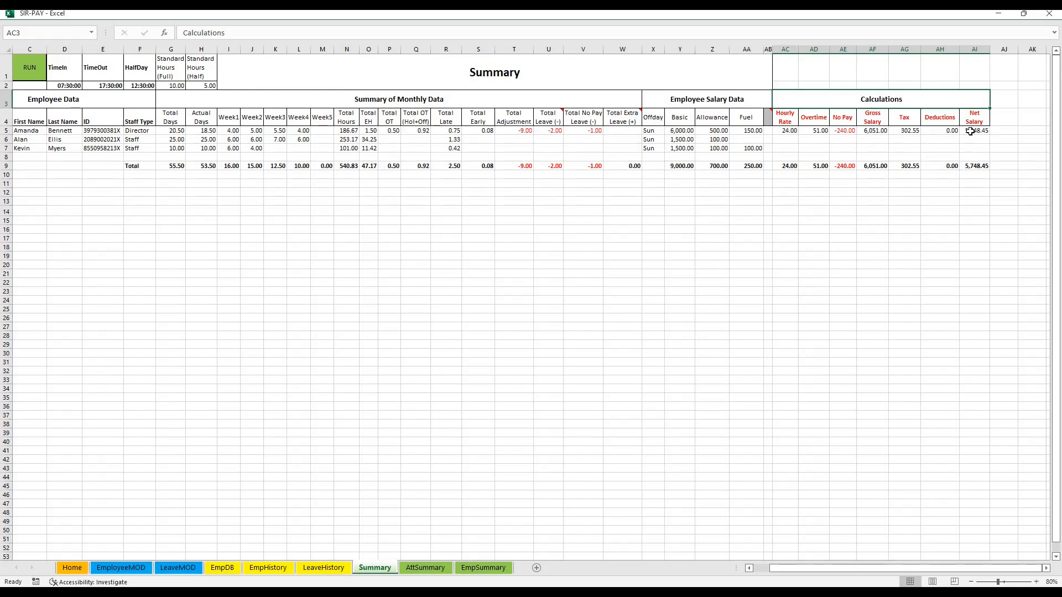
pyautogui.doubleClick(676, 131)
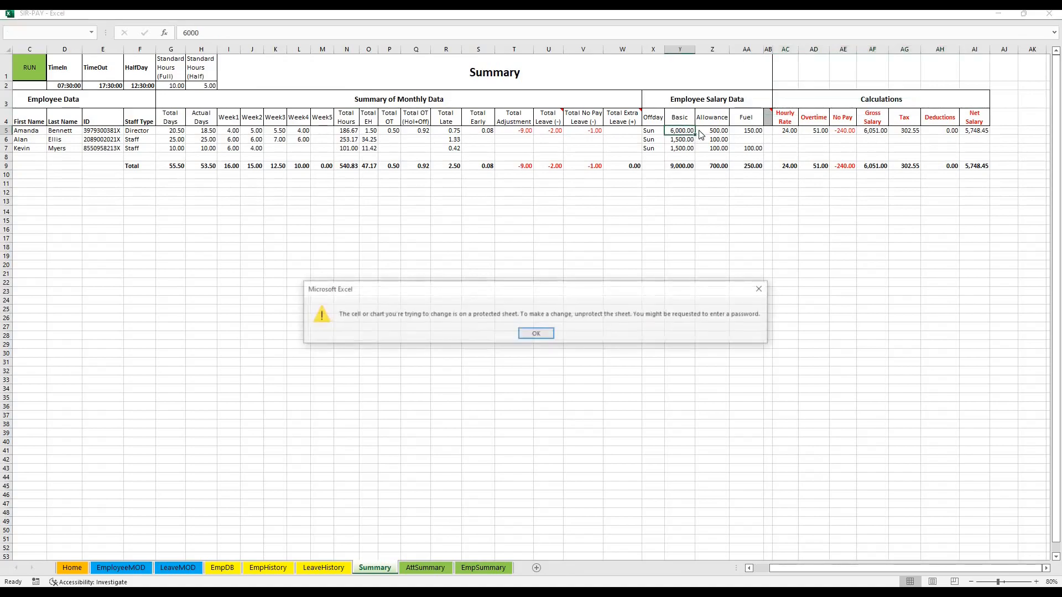
pyautogui.click(528, 332)
pyautogui.click(709, 132)
pyautogui.click(753, 132)
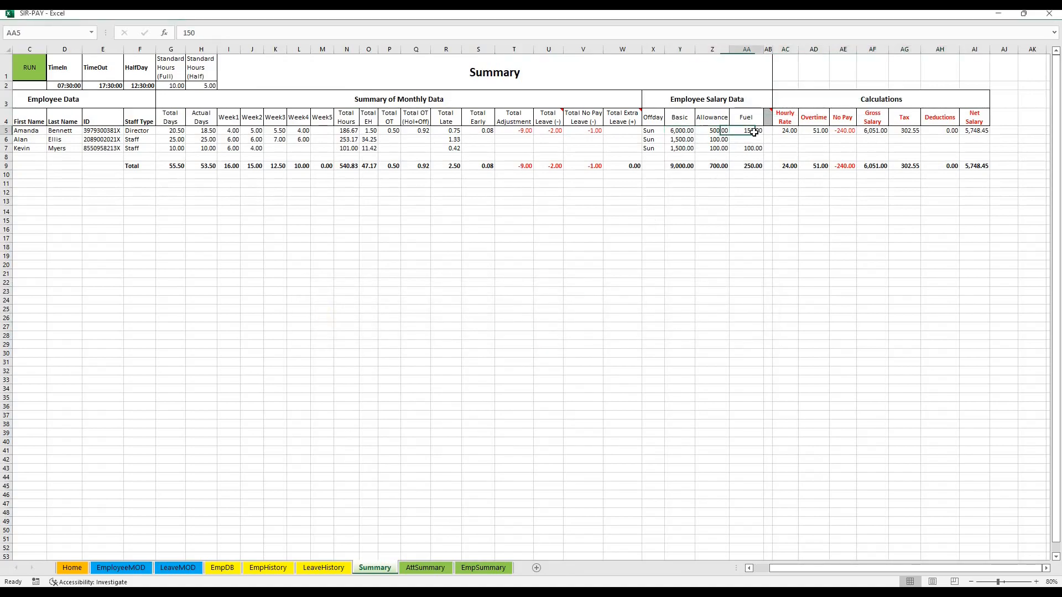
# Inspect the formulas behind EmpID 2's Hourly Rate, Overtime, No Pay, Gross Salary and Tax
pyautogui.click(789, 131)
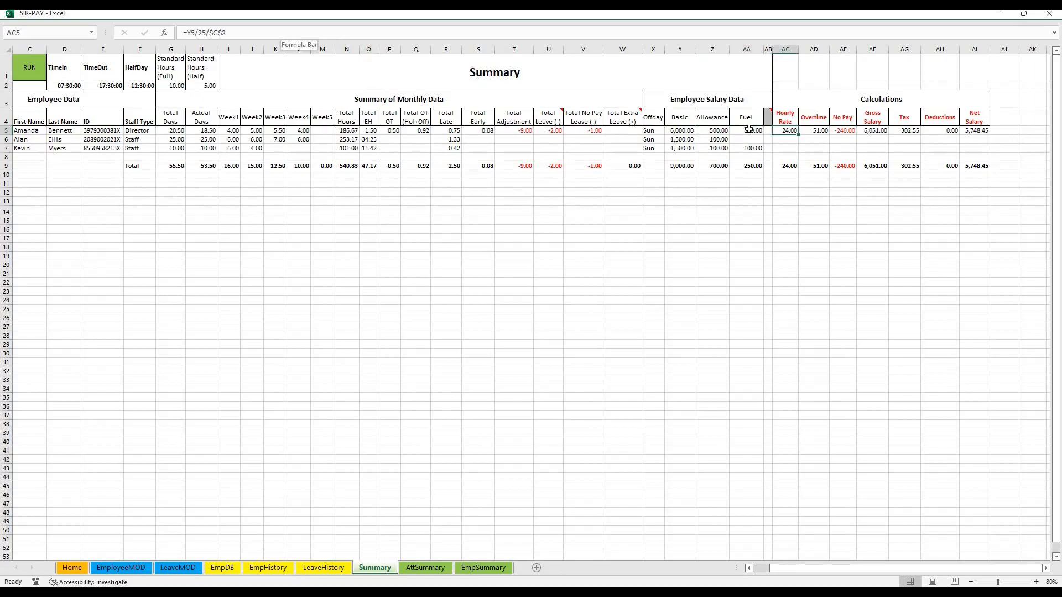
pyautogui.click(813, 132)
pyautogui.click(846, 131)
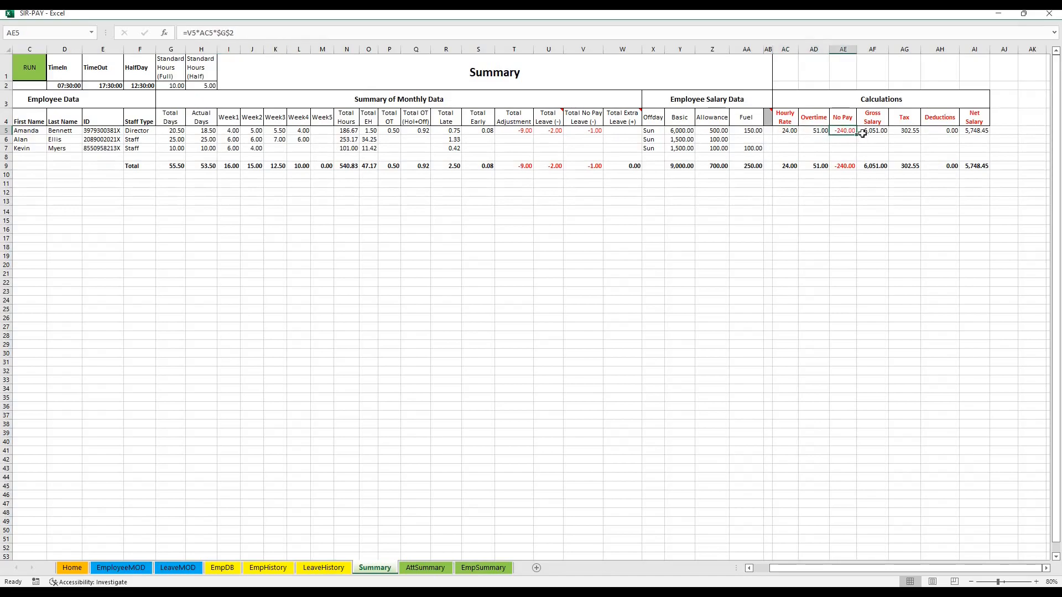
pyautogui.click(869, 131)
pyautogui.click(915, 130)
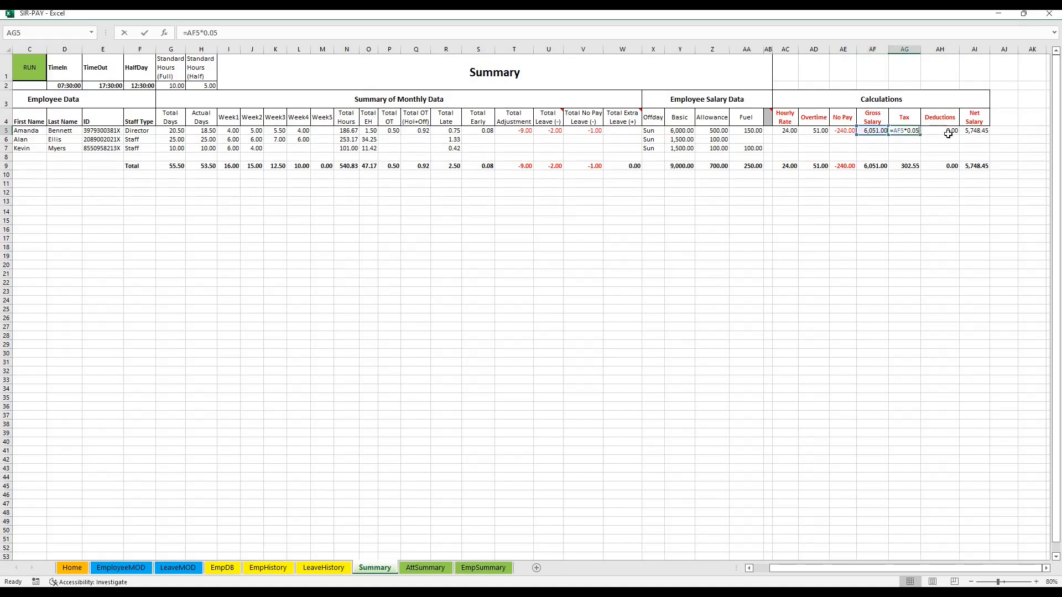
pyautogui.click(934, 148)
pyautogui.click(783, 131)
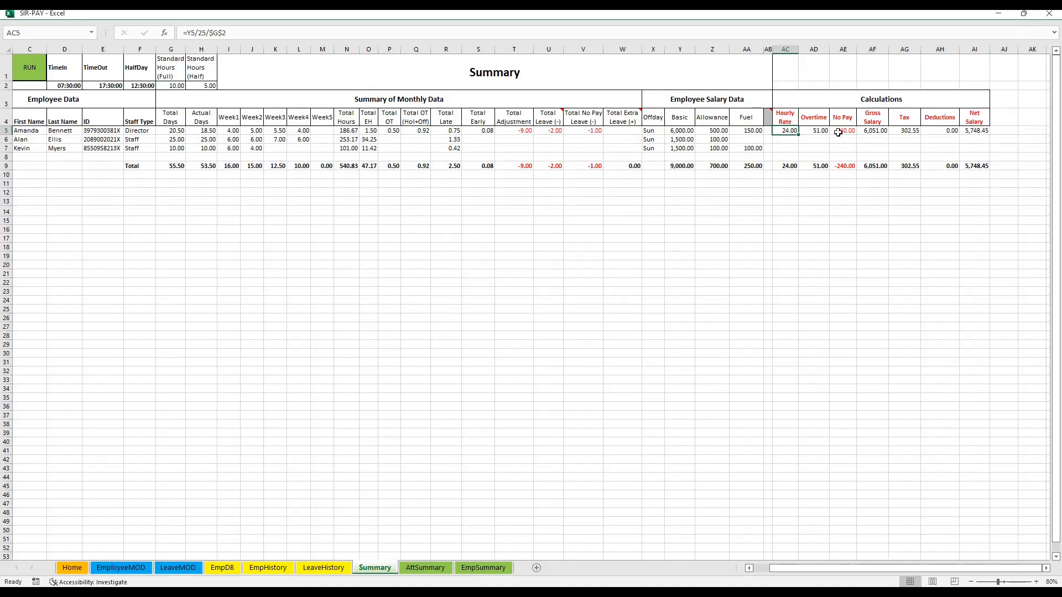
# Narrow the Gross Salary column in the Calculations section of the Summary sheet slightly
pyautogui.click(890, 49)
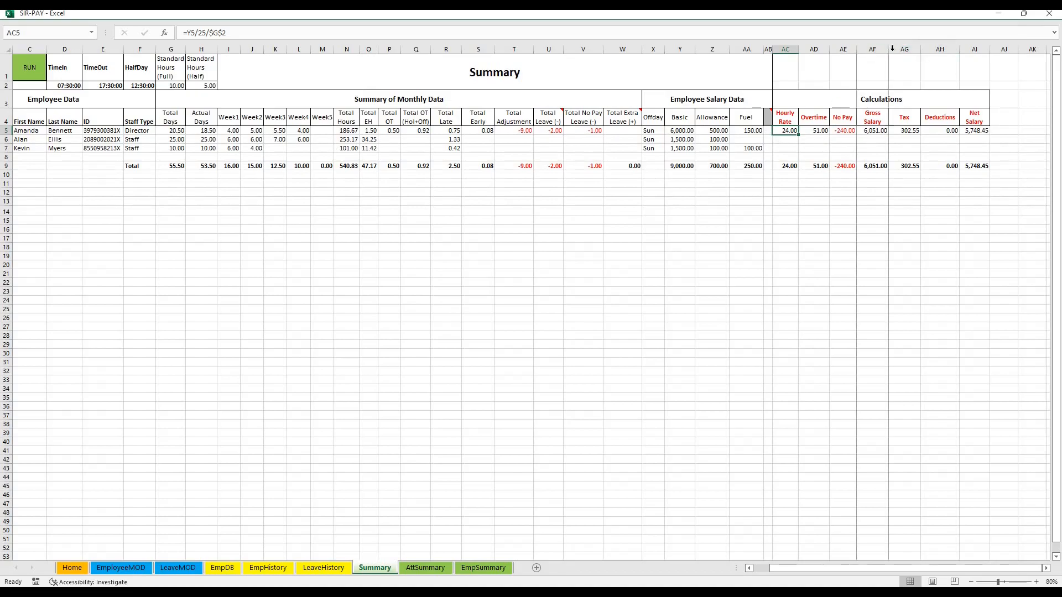
pyautogui.rightClick(893, 49)
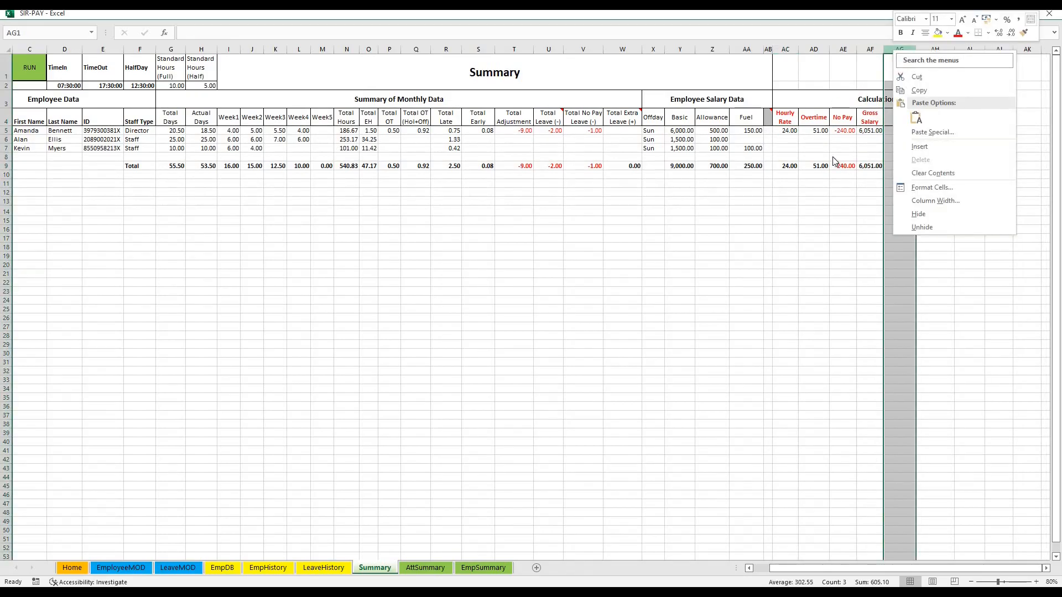
pyautogui.click(786, 142)
# Copy EmpID 2's Hourly Rate and Overtime formulas down to the other two employees' rows on the Summary sheet
pyautogui.click(817, 131)
pyautogui.moveTo(791, 131); pyautogui.dragTo(968, 131)
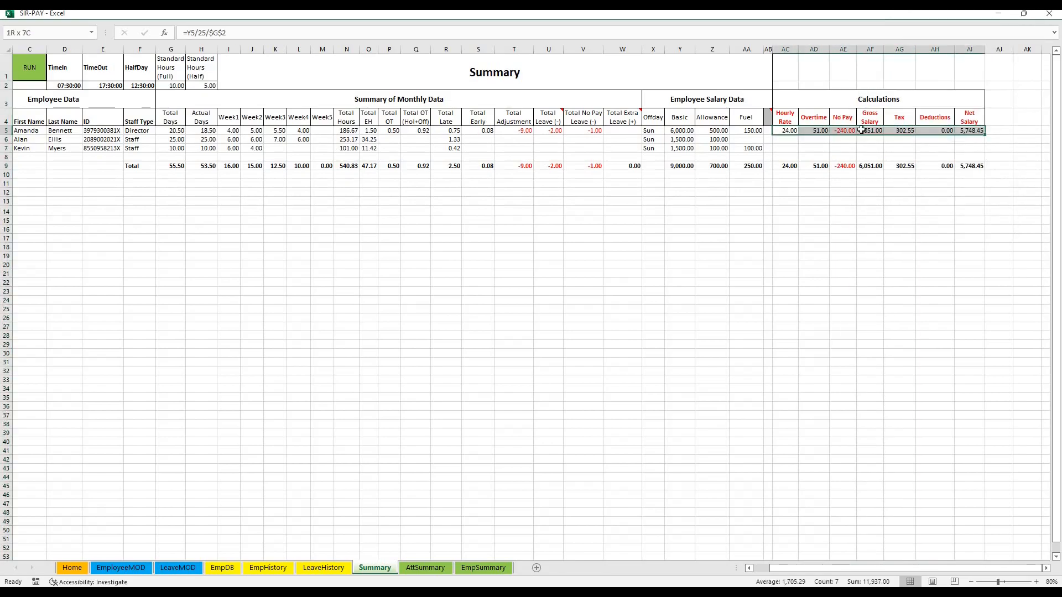
pyautogui.click(790, 132)
pyautogui.moveTo(799, 135); pyautogui.dragTo(801, 149)
pyautogui.doubleClick(830, 135)
pyautogui.press('Return')
pyautogui.click(824, 132)
pyautogui.moveTo(829, 134); pyautogui.dragTo(829, 151)
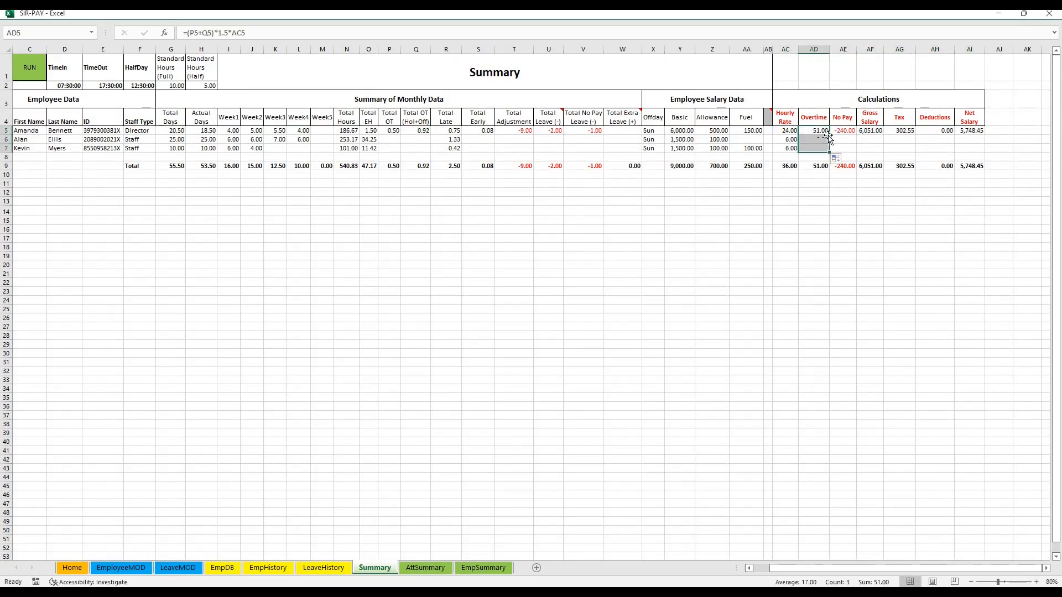
# Inspect the SUM formula in the Hourly Rate total and the formula behind EmpID 2's No Pay
pyautogui.click(790, 167)
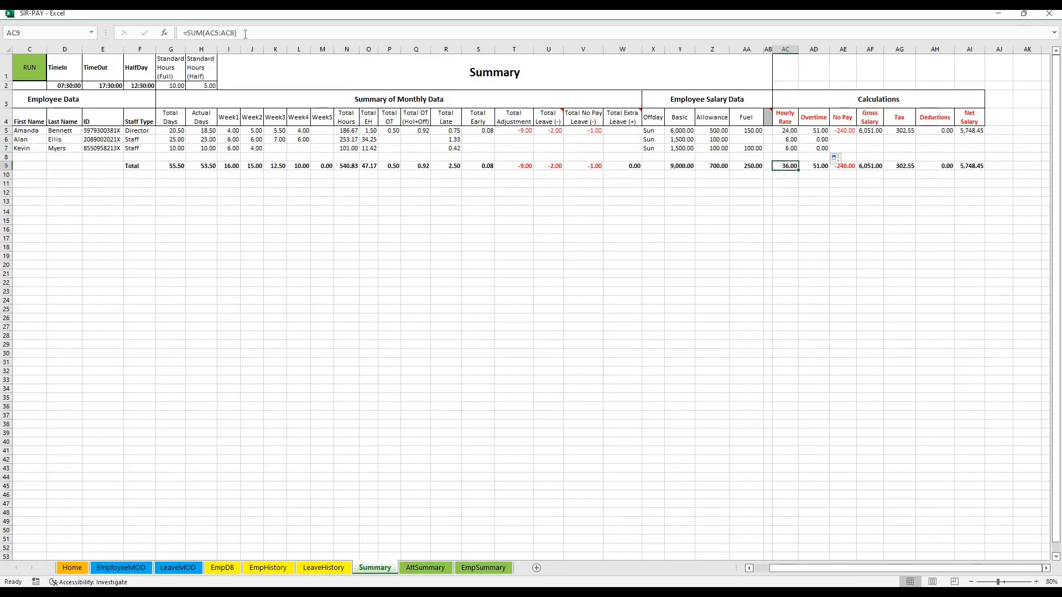
pyautogui.click(223, 33)
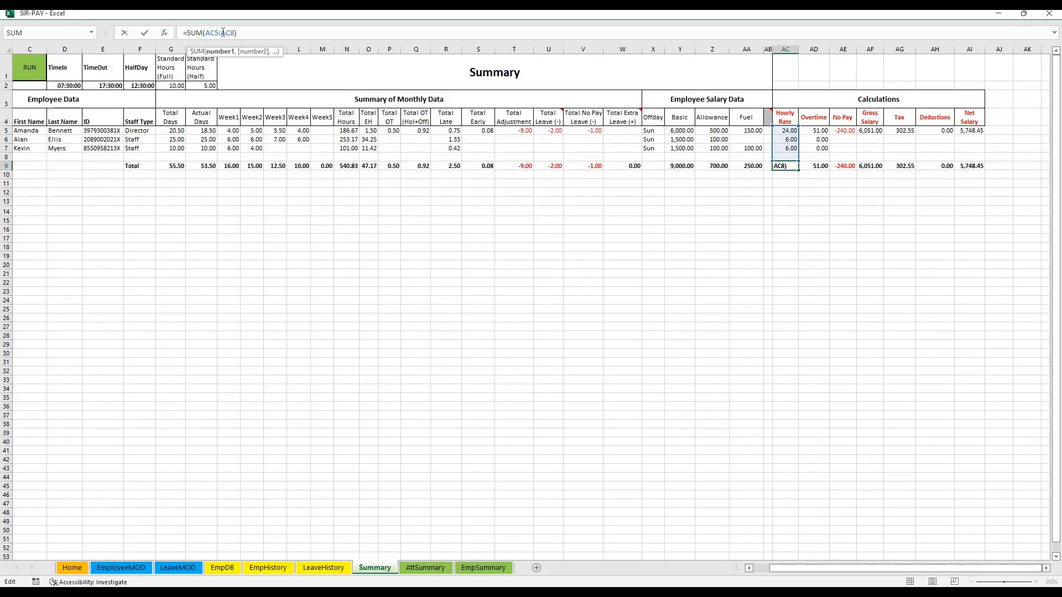
pyautogui.press('Escape')
pyautogui.click(837, 133)
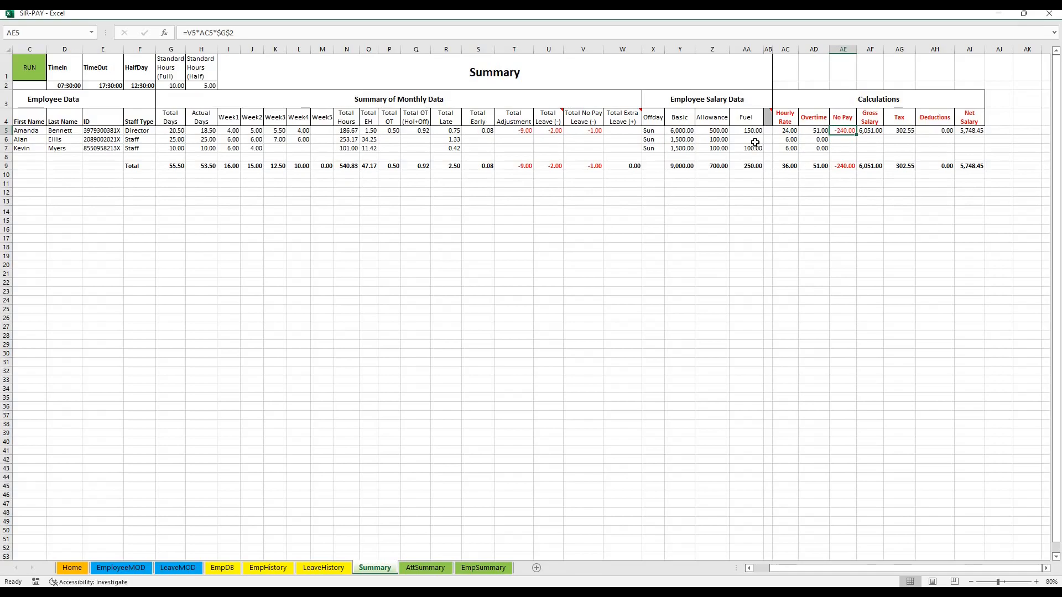
# Review EmpID 2's daily attendance on the AttSummary sheet, including the half day and the colour-coded leave, no-pay, off-day and holiday dates
pyautogui.click(423, 567)
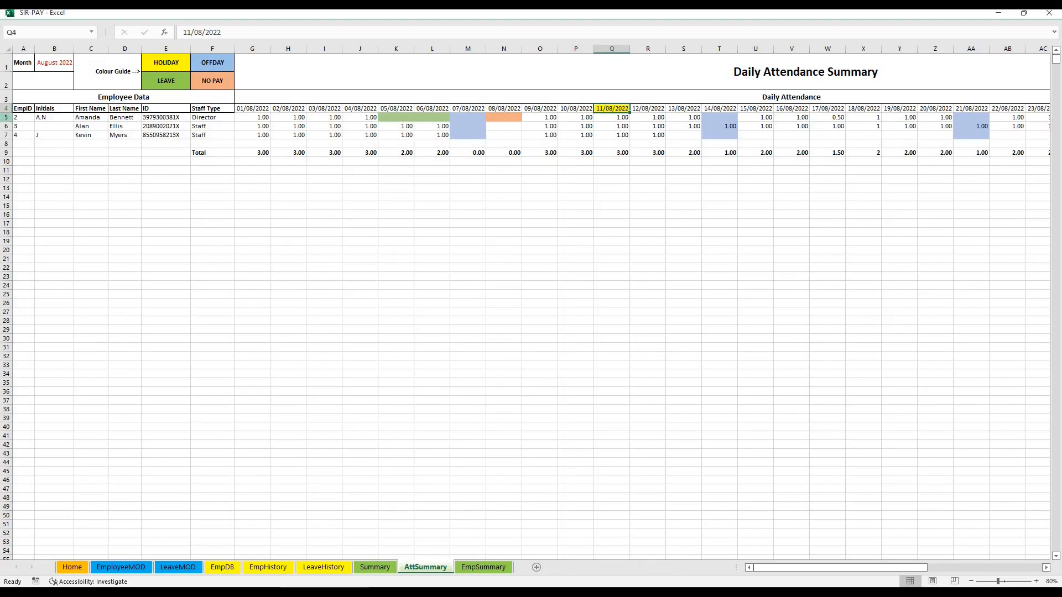
pyautogui.moveTo(260, 119); pyautogui.dragTo(376, 118)
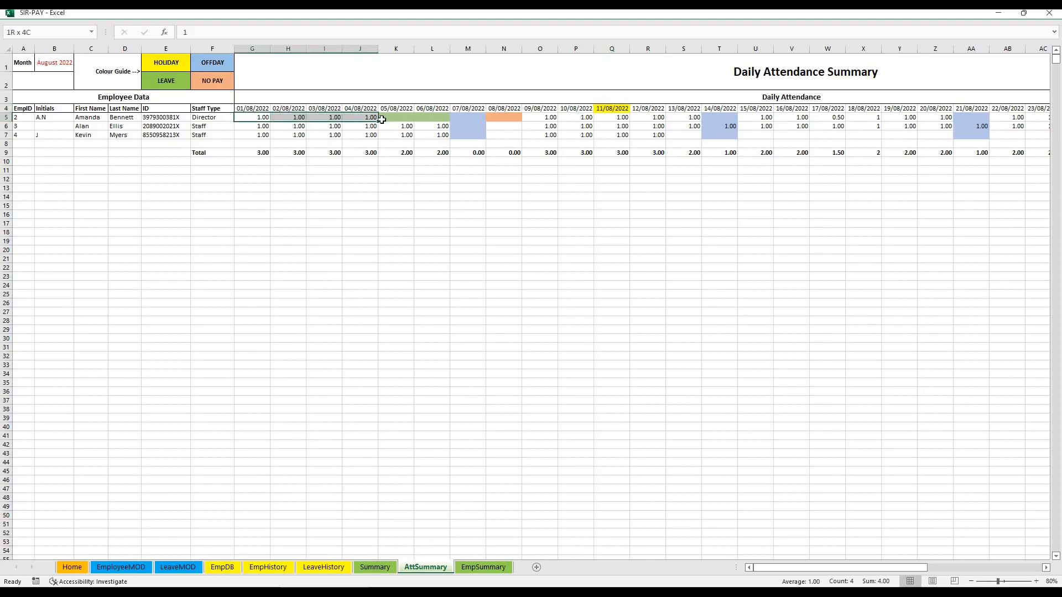
pyautogui.click(837, 118)
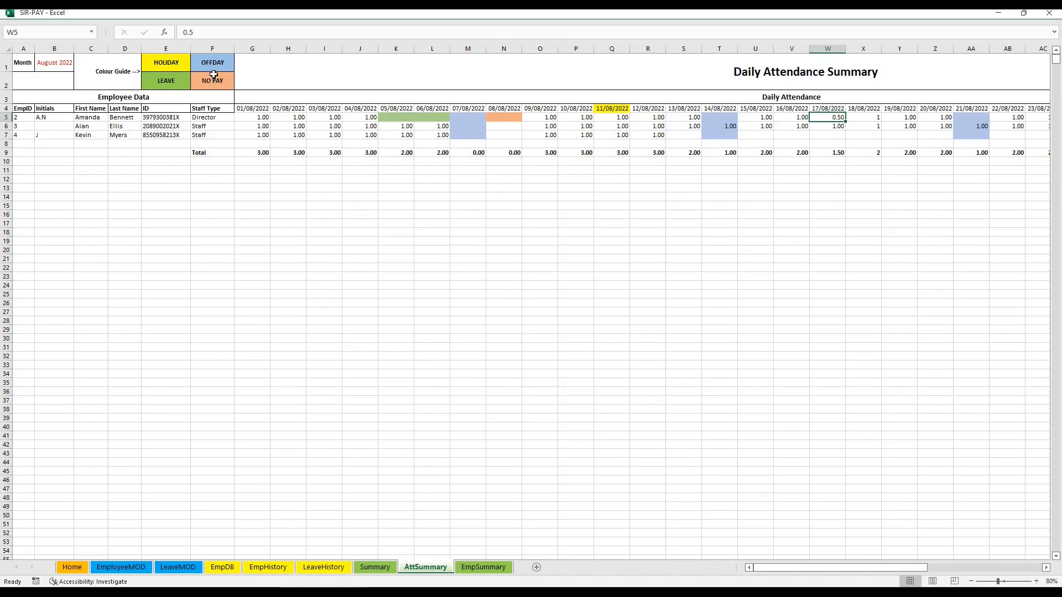
pyautogui.doubleClick(382, 118)
pyautogui.click(535, 333)
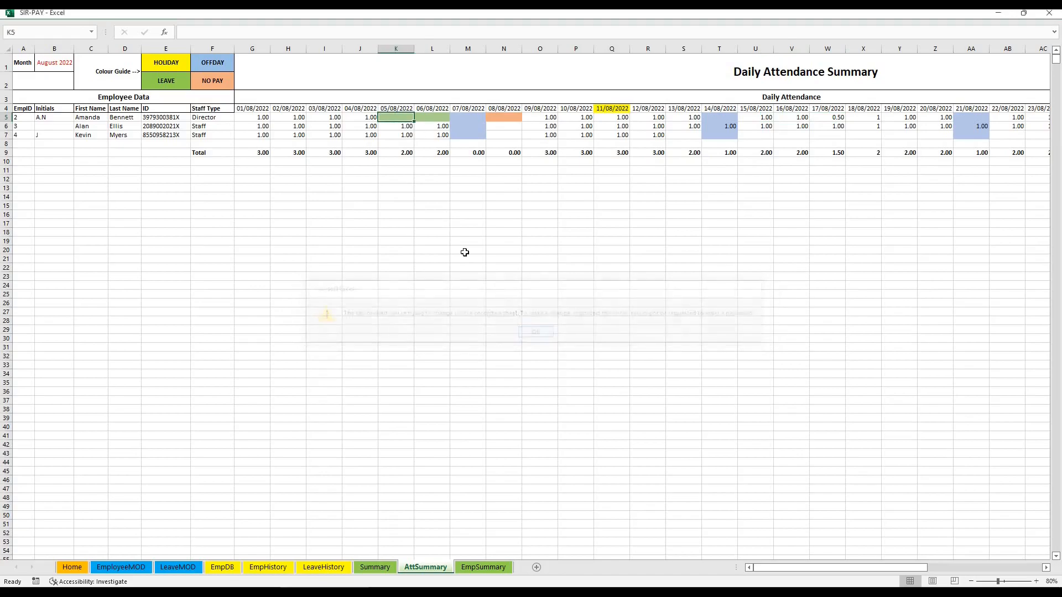
pyautogui.click(496, 120)
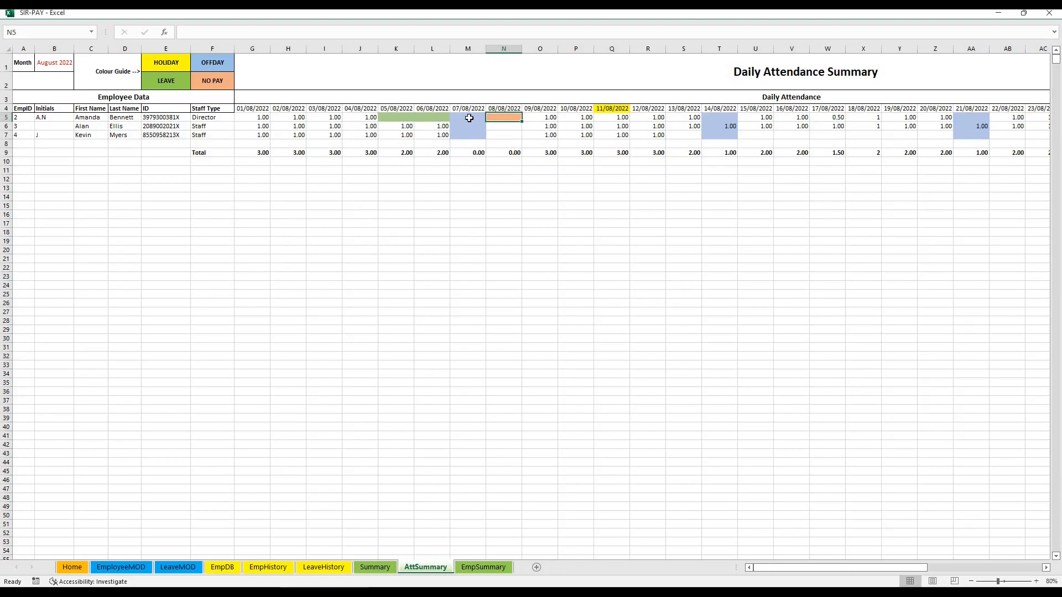
pyautogui.moveTo(469, 118); pyautogui.dragTo(468, 136)
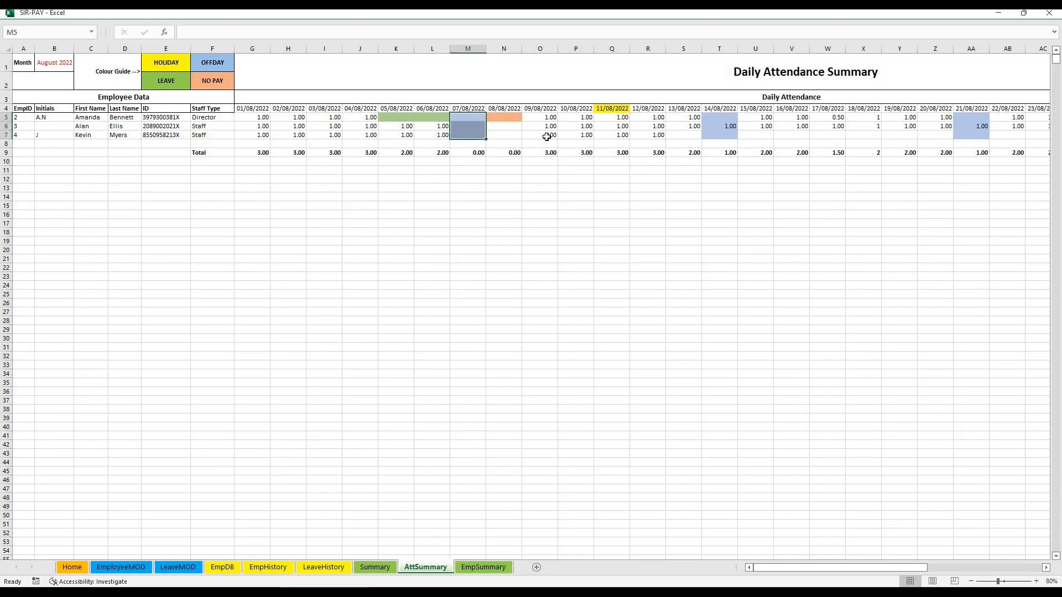
pyautogui.click(605, 107)
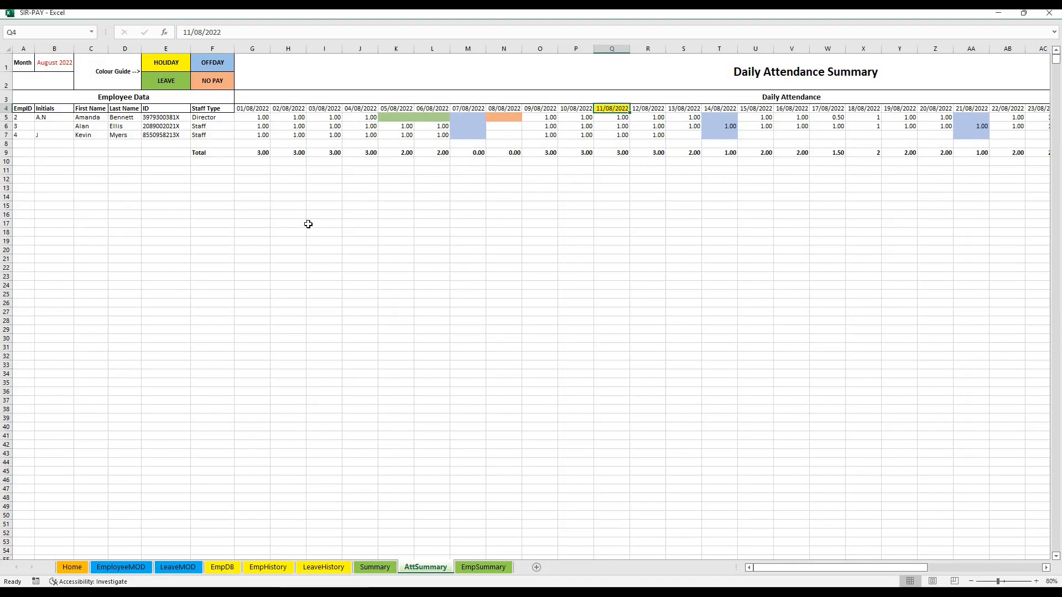
# Return to the Home sheet and examine the Time In and Time Out settings in the Time Details form, leaving them unchanged
pyautogui.click(374, 568)
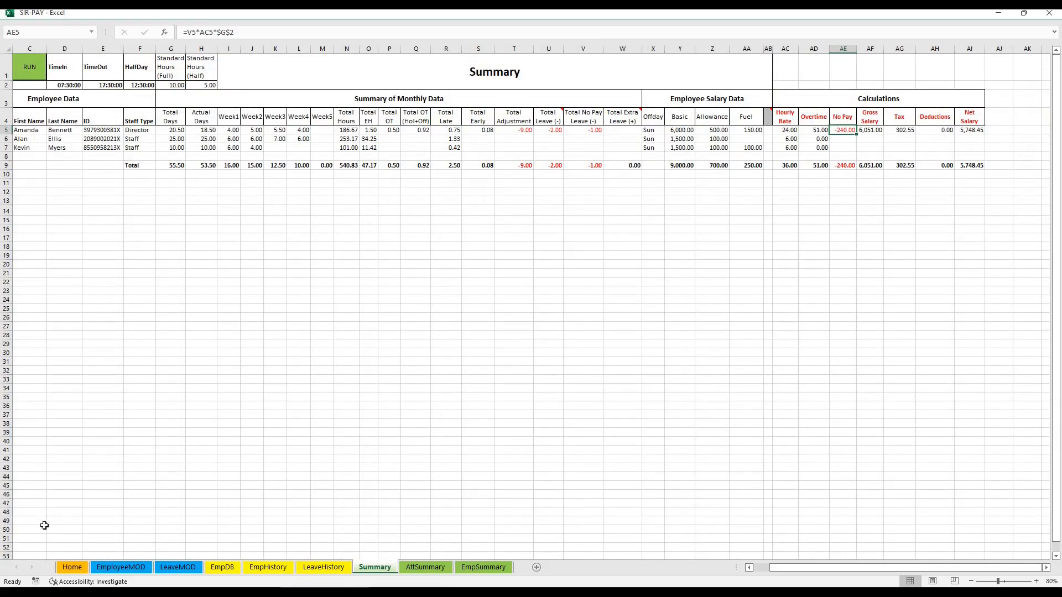
pyautogui.click(73, 567)
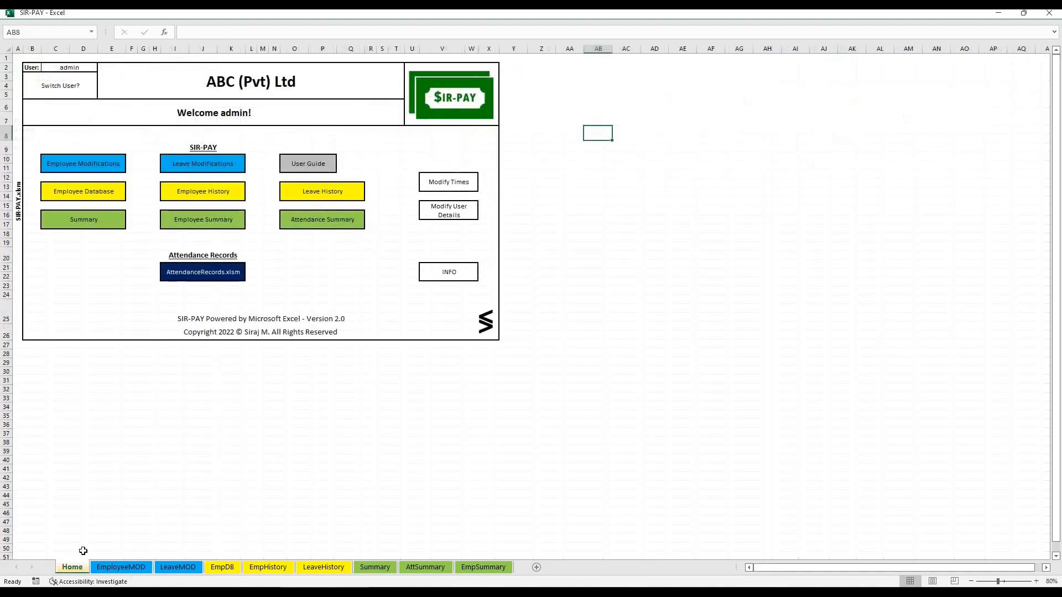
pyautogui.click(230, 408)
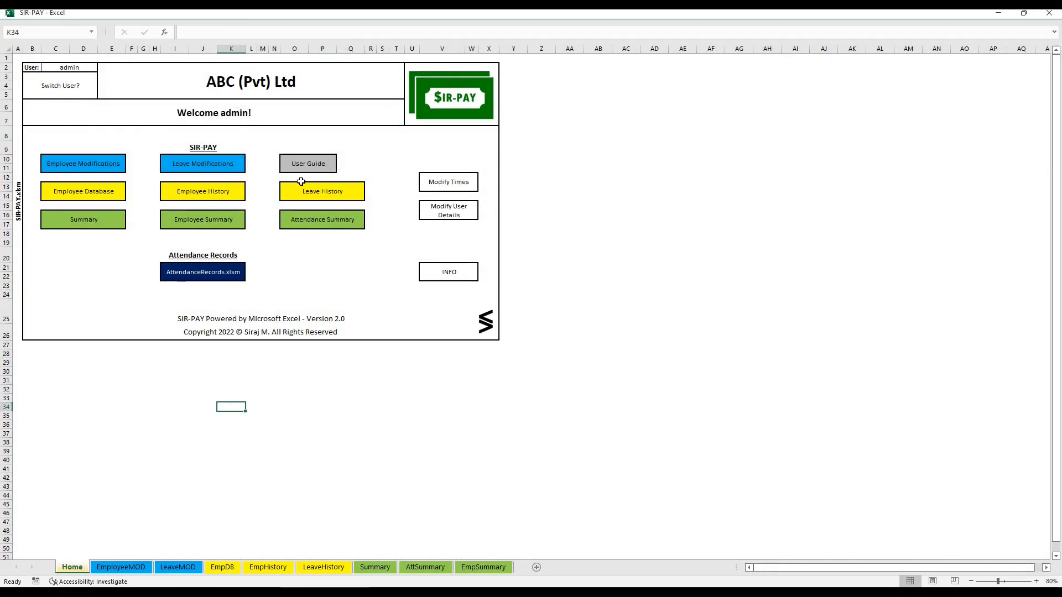
pyautogui.click(452, 182)
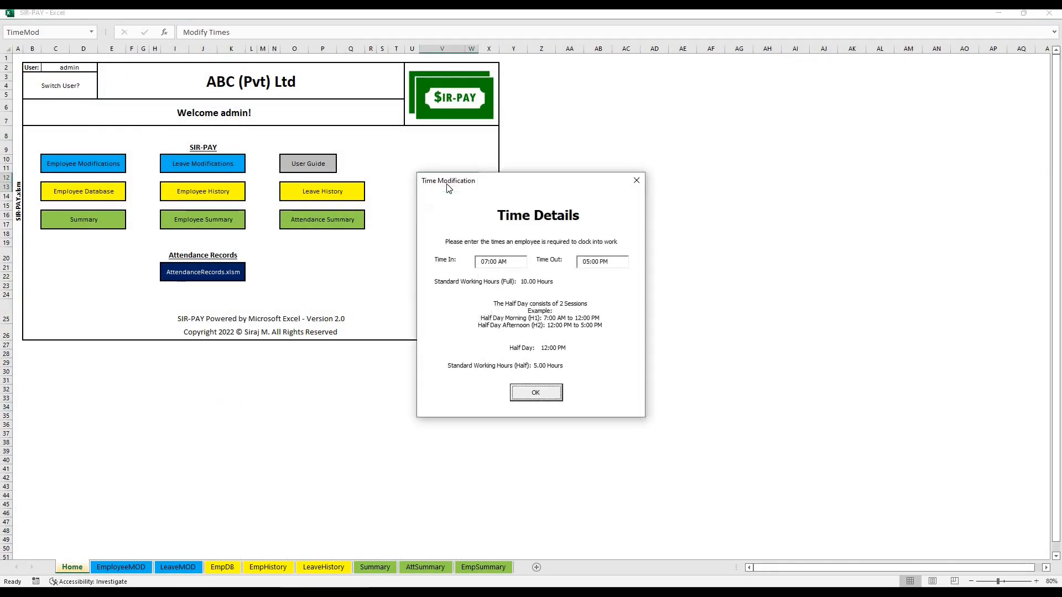
pyautogui.click(491, 263)
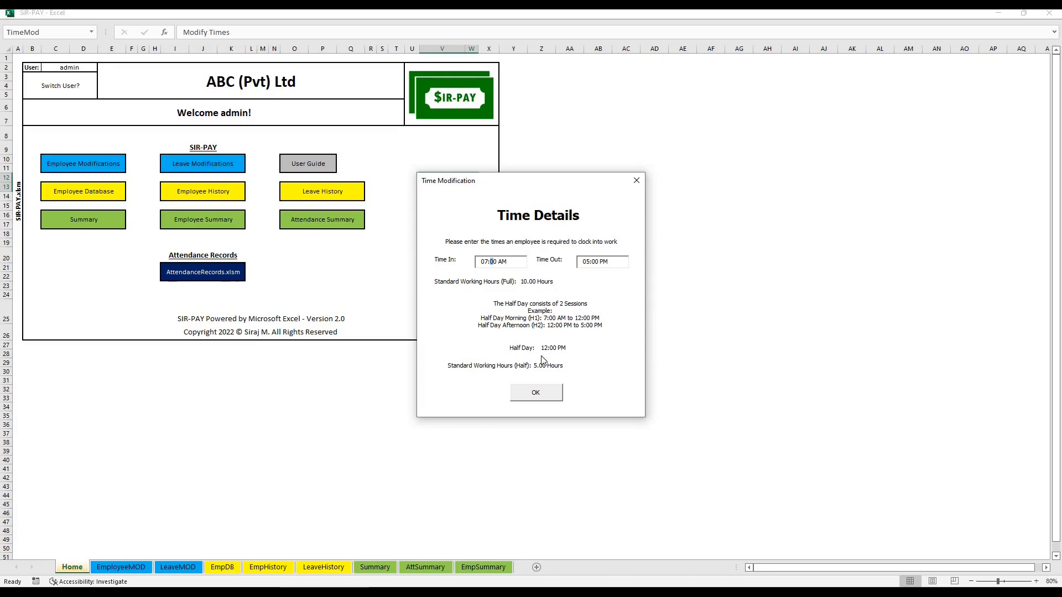
pyautogui.click(635, 181)
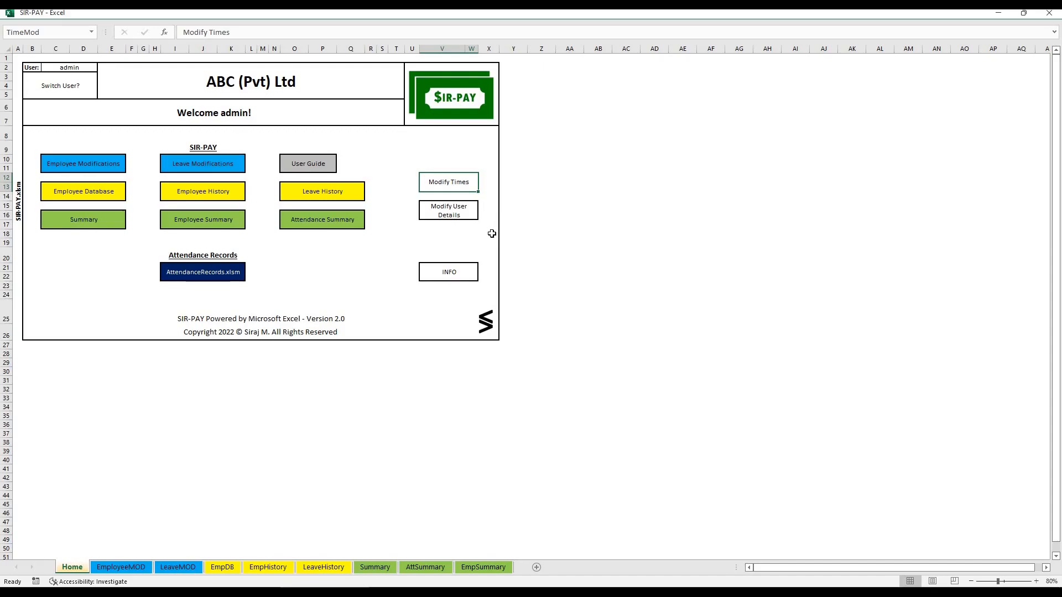
# Exit to the login form and create user admin2 with a password and EmpHistory and LeaveHistory access, authorised with the admin password
pyautogui.click(38, 88)
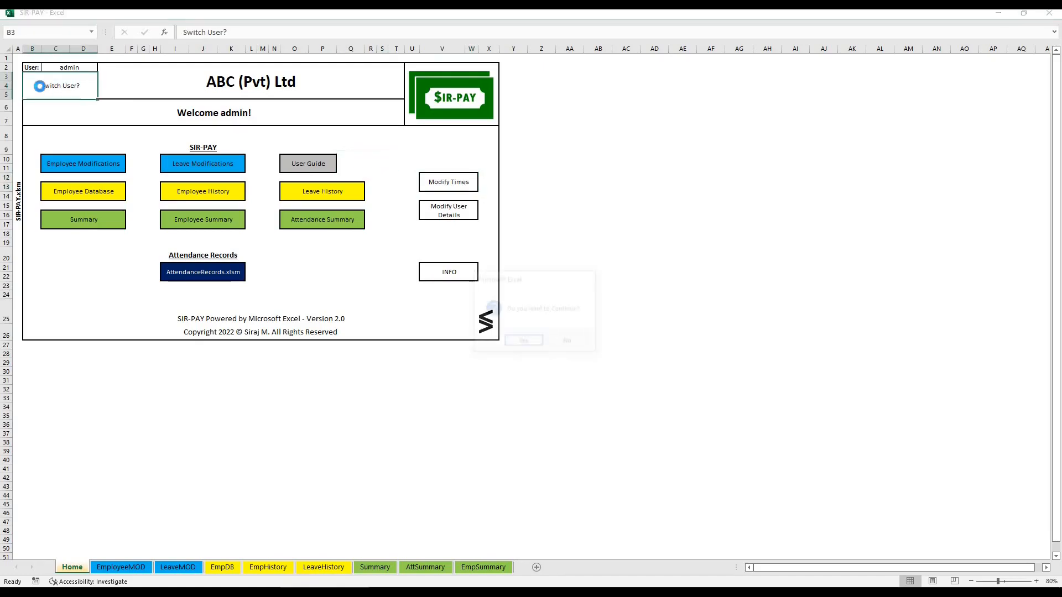
pyautogui.click(516, 343)
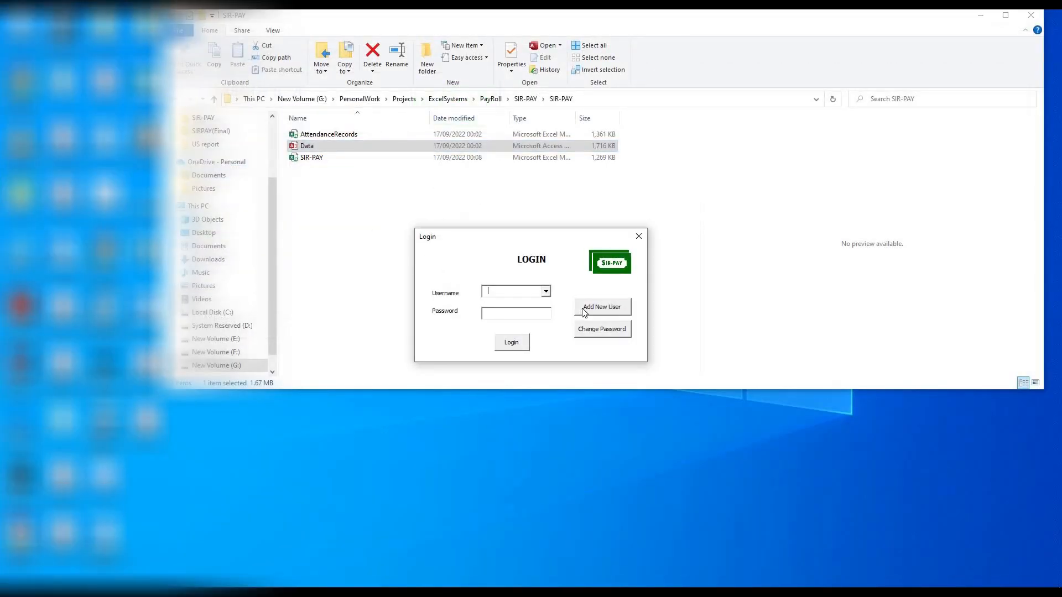
pyautogui.click(584, 313)
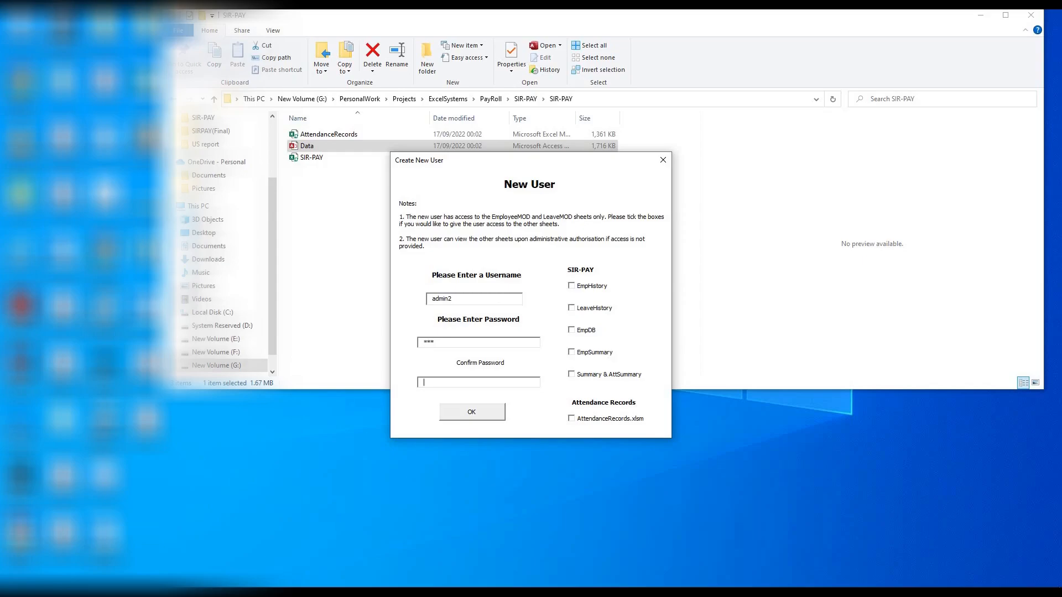
pyautogui.click(581, 287)
pyautogui.click(578, 309)
pyautogui.click(457, 416)
pyautogui.write('***')
pyautogui.click(529, 324)
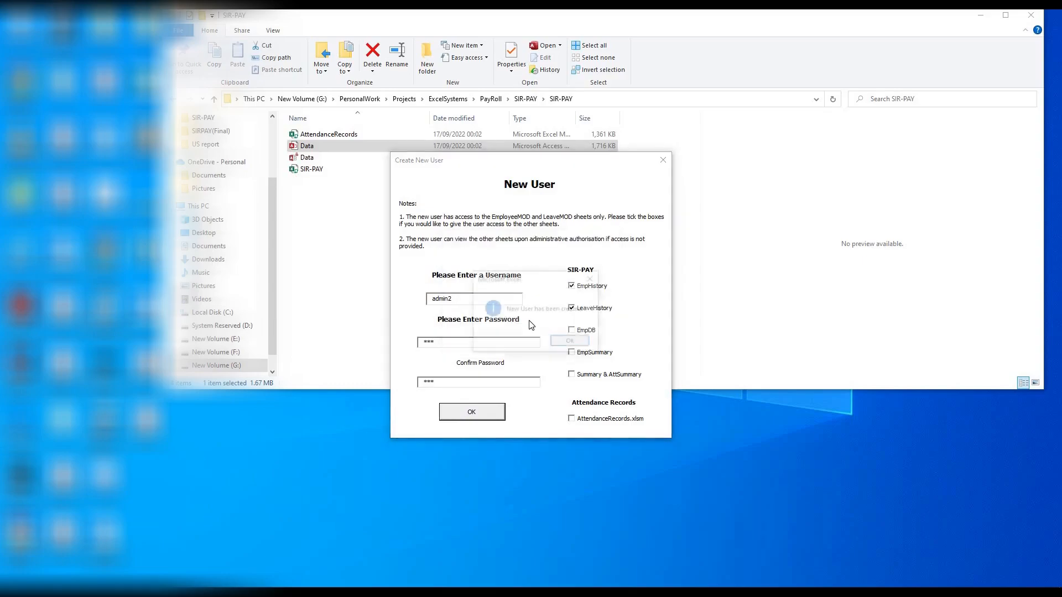
pyautogui.click(570, 342)
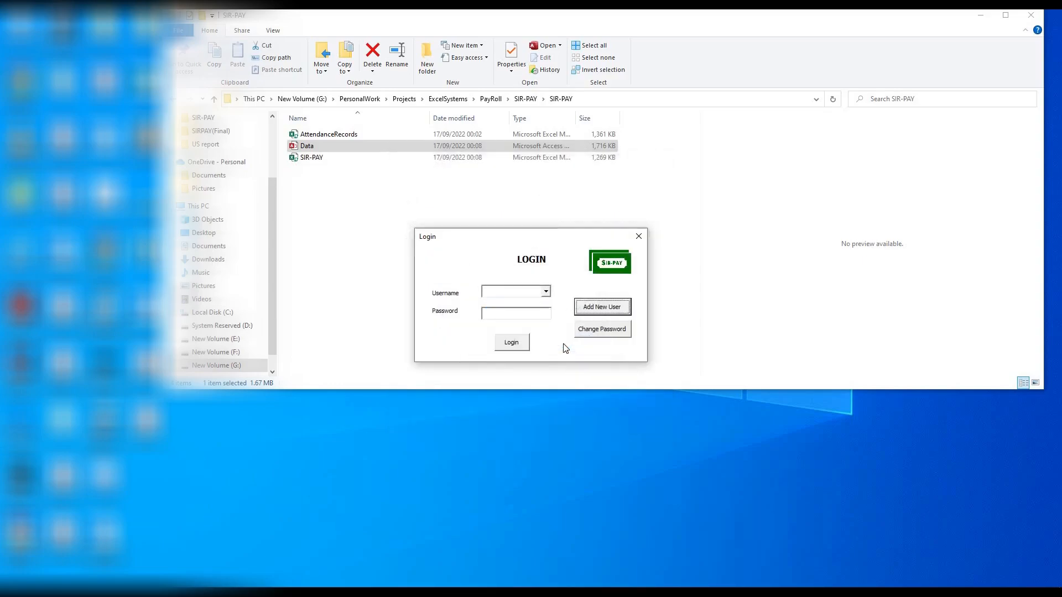
# Log in to SIR-PAY as admin2 with the account password
pyautogui.click(546, 291)
pyautogui.click(495, 304)
pyautogui.press('Tab')
pyautogui.write('*')
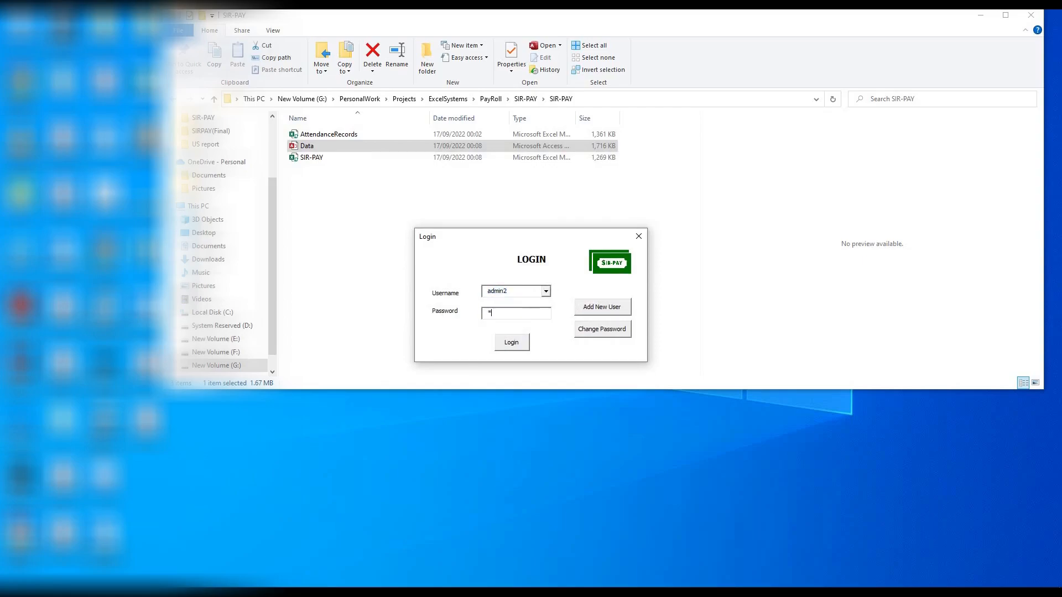
pyautogui.click(507, 342)
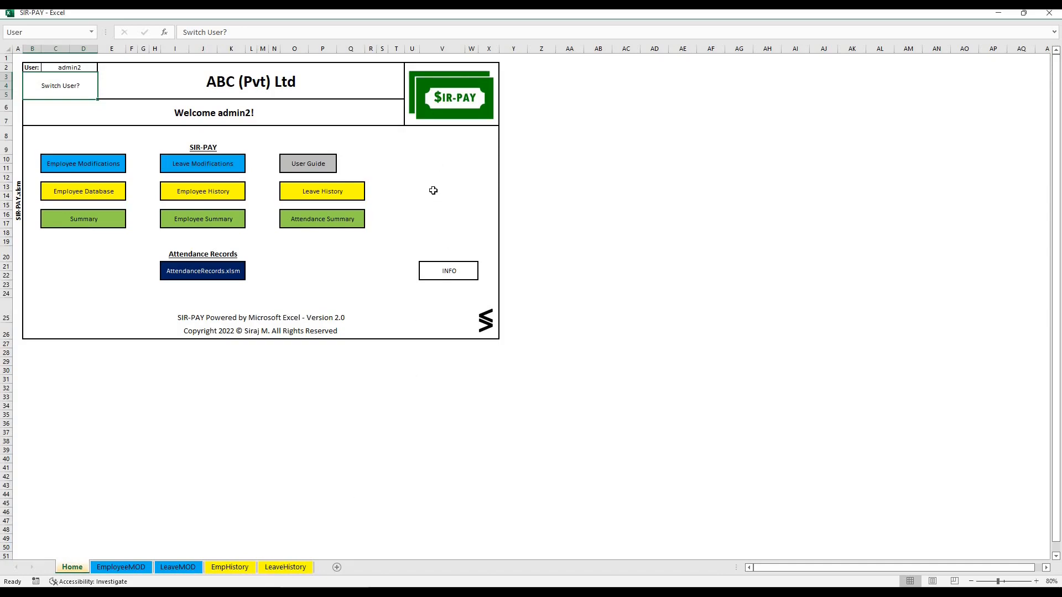
pyautogui.click(370, 285)
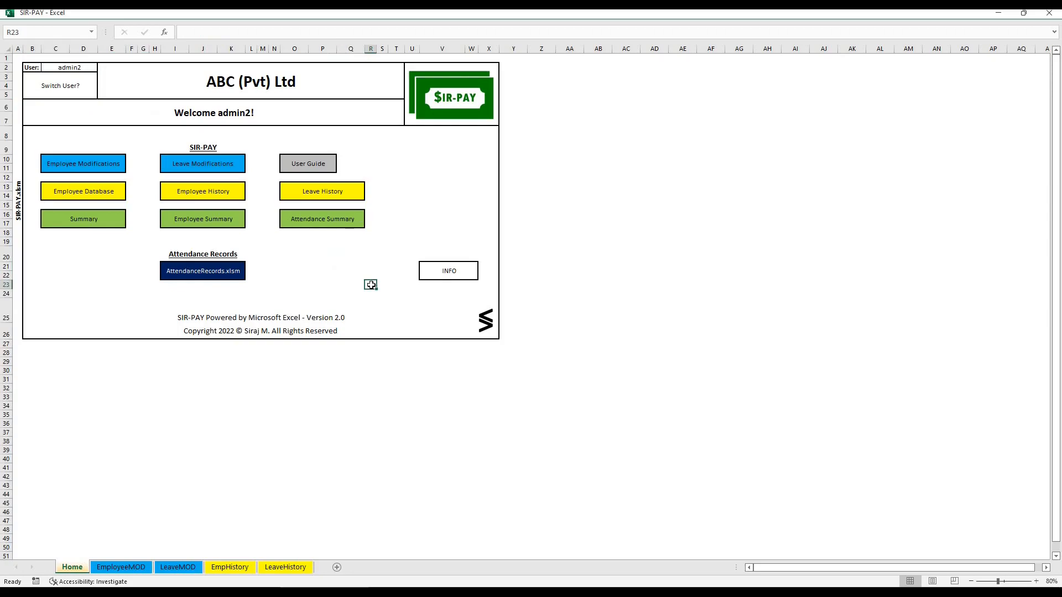
# Switch back to the admin user by logging in with the account password
pyautogui.click(44, 90)
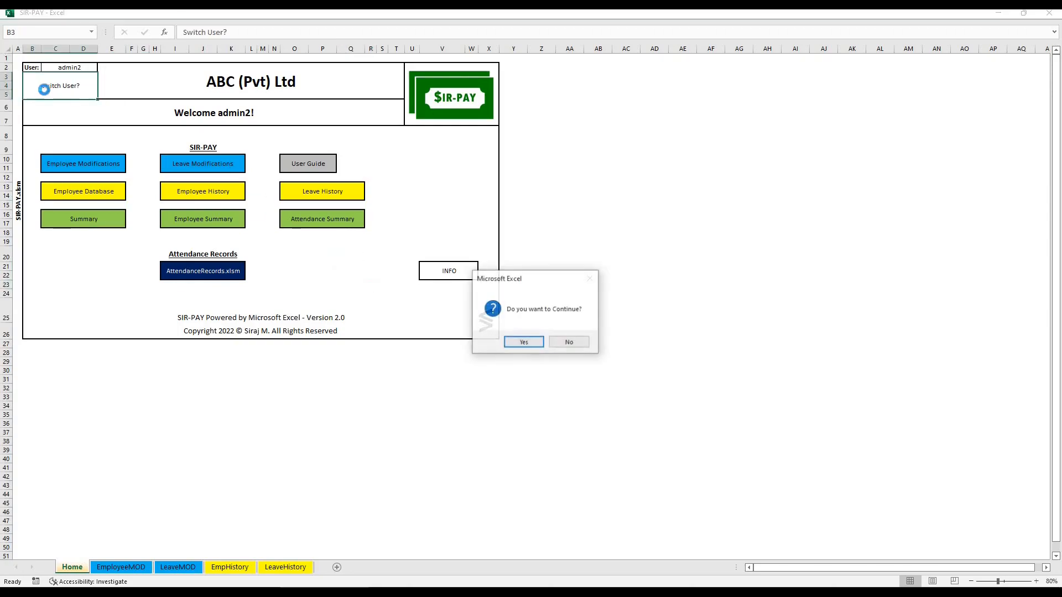
pyautogui.click(509, 342)
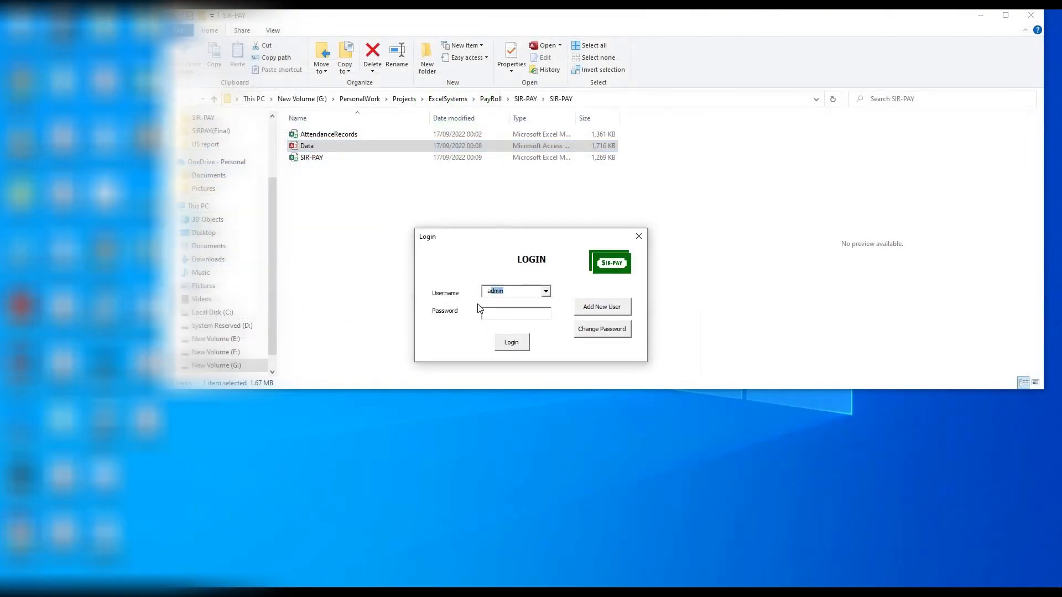
pyautogui.click(487, 313)
pyautogui.write('1234')
pyautogui.click(506, 343)
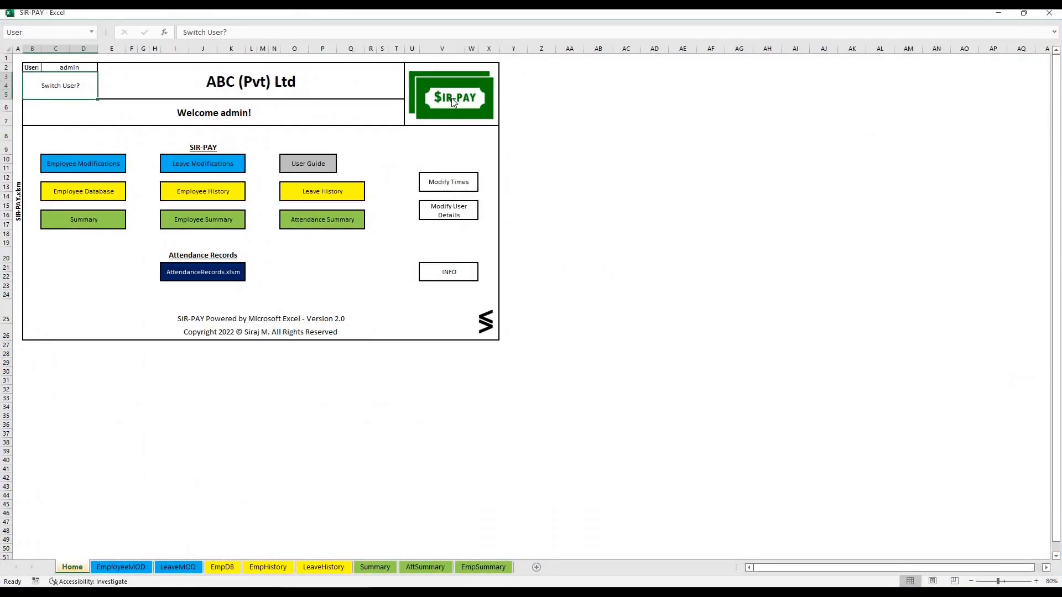
# Grant user admin2 access to the EmpDB sheet through the user modifications form
pyautogui.click(454, 215)
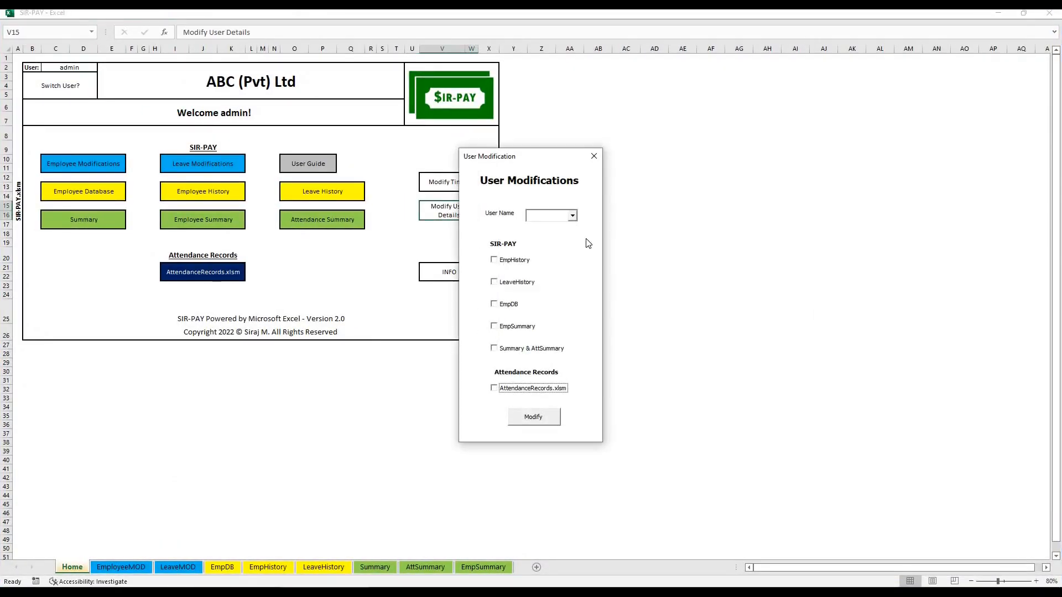
pyautogui.click(573, 215)
pyautogui.click(553, 227)
pyautogui.click(494, 305)
pyautogui.click(522, 418)
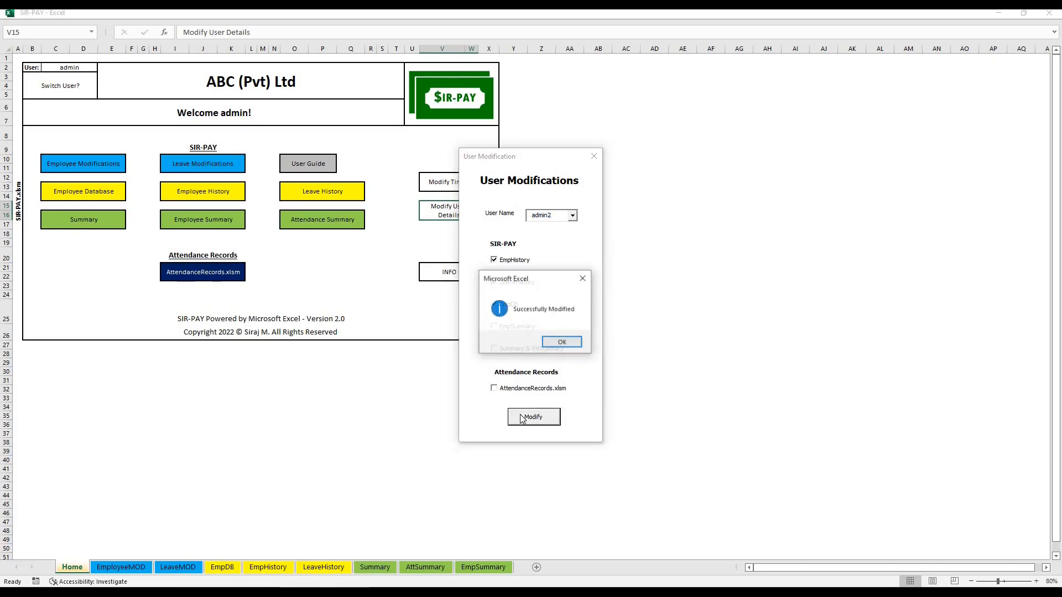
pyautogui.click(553, 346)
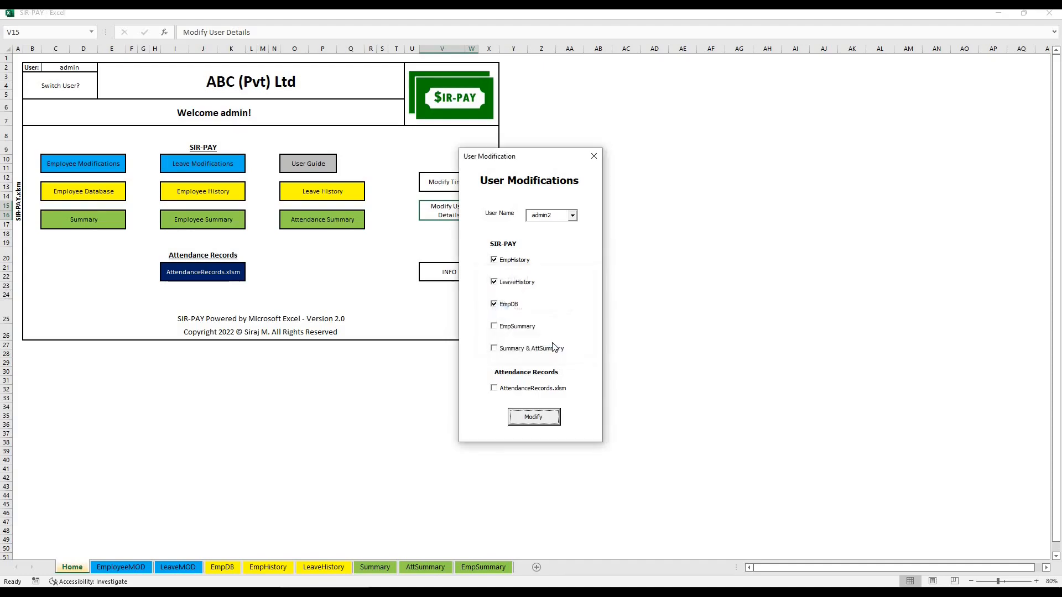
pyautogui.click(595, 156)
pyautogui.click(654, 131)
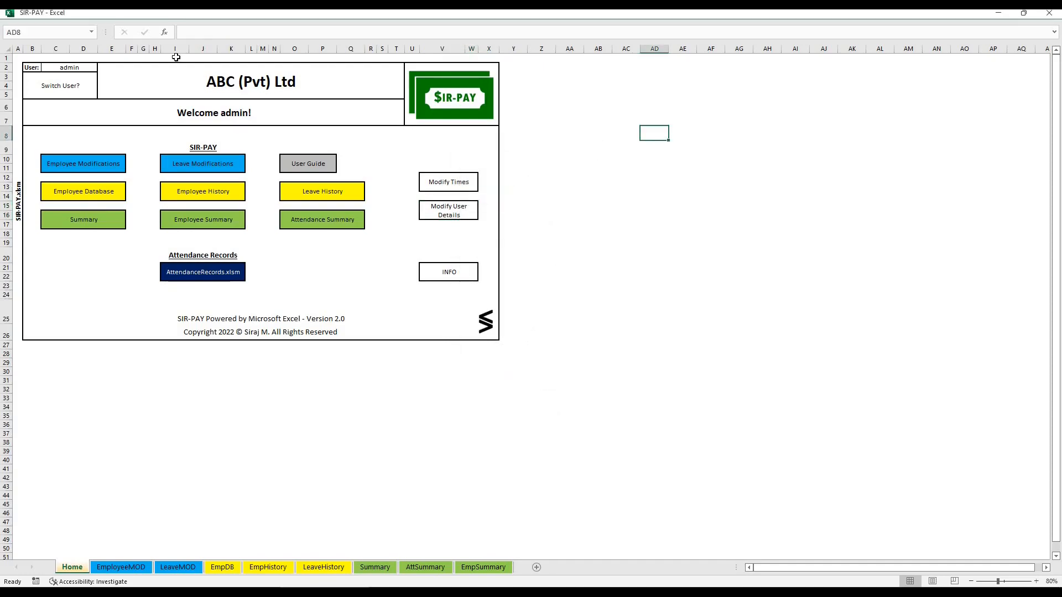
# Switch from the admin user to admin2, logging in with the account password, and maximise the workbook window
pyautogui.click(41, 89)
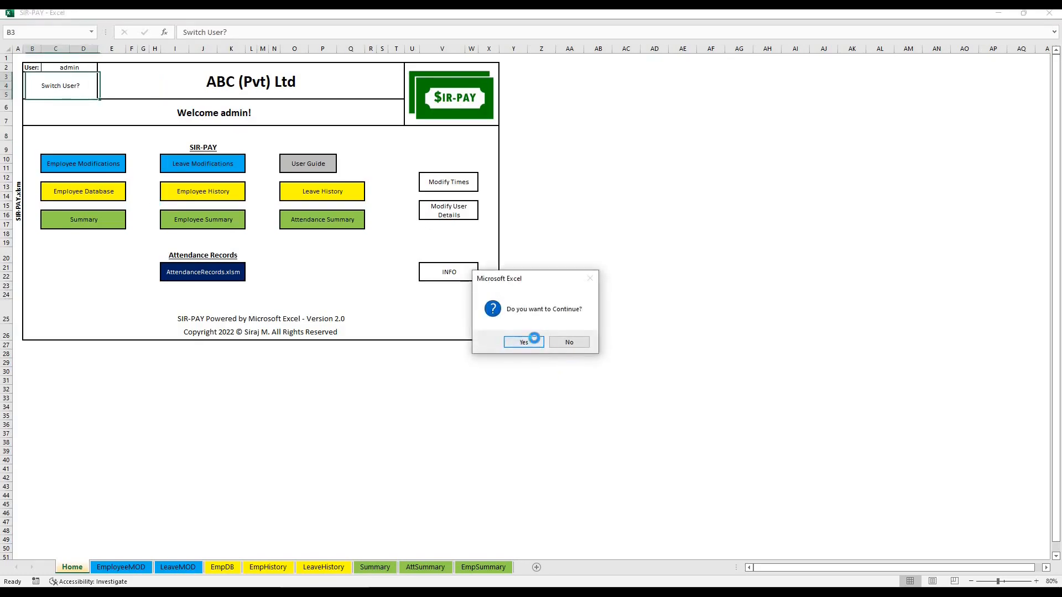
pyautogui.click(530, 340)
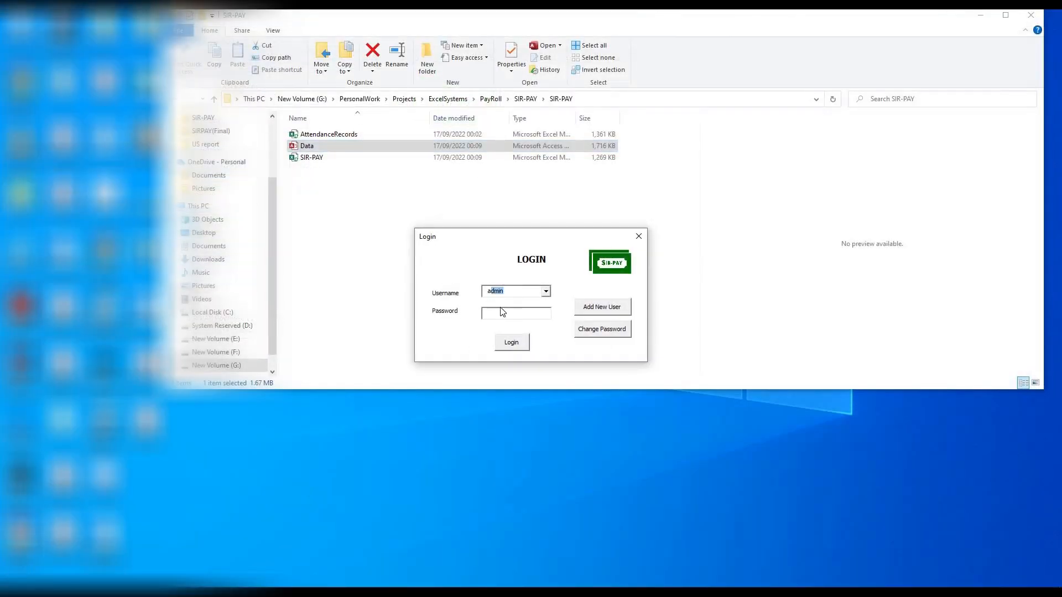
pyautogui.click(545, 292)
pyautogui.click(523, 309)
pyautogui.press('Tab')
pyautogui.write('***')
pyautogui.click(510, 344)
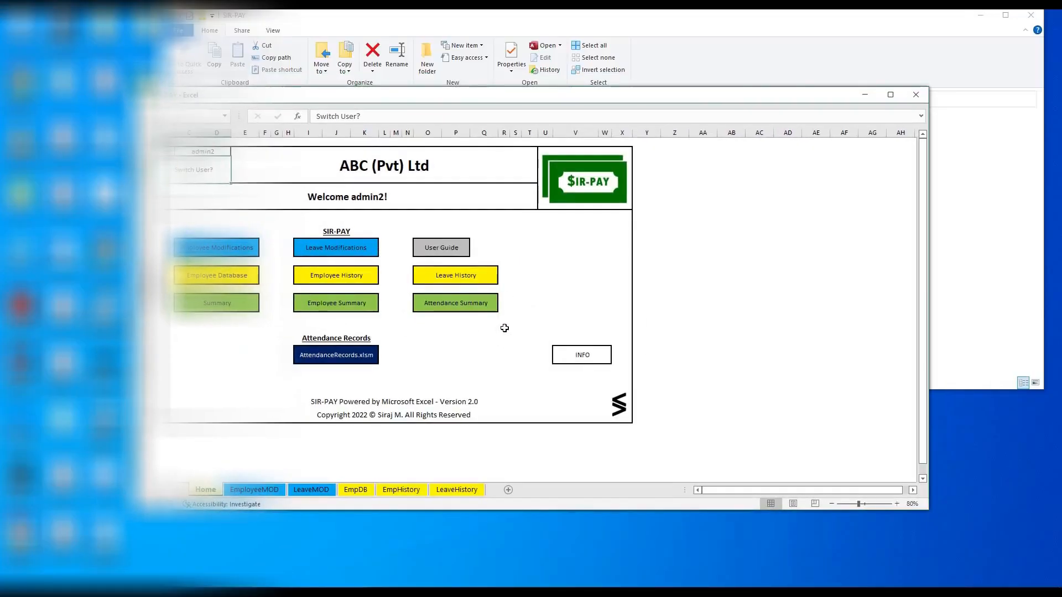
pyautogui.doubleClick(468, 98)
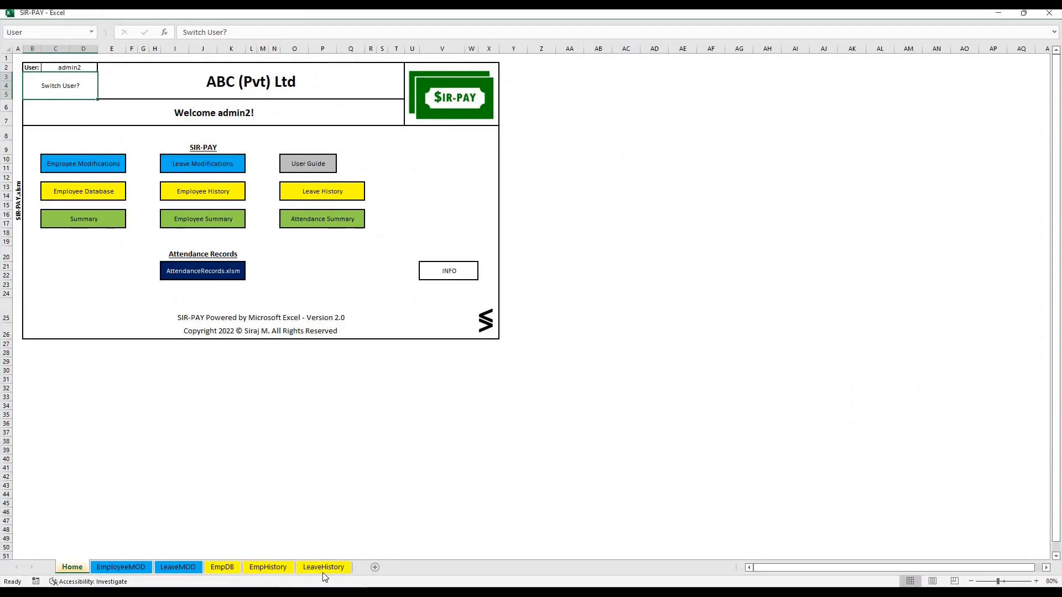
# Check admin2's access to the EmpDB sheet by opening it, and return to the Home sheet
pyautogui.click(221, 567)
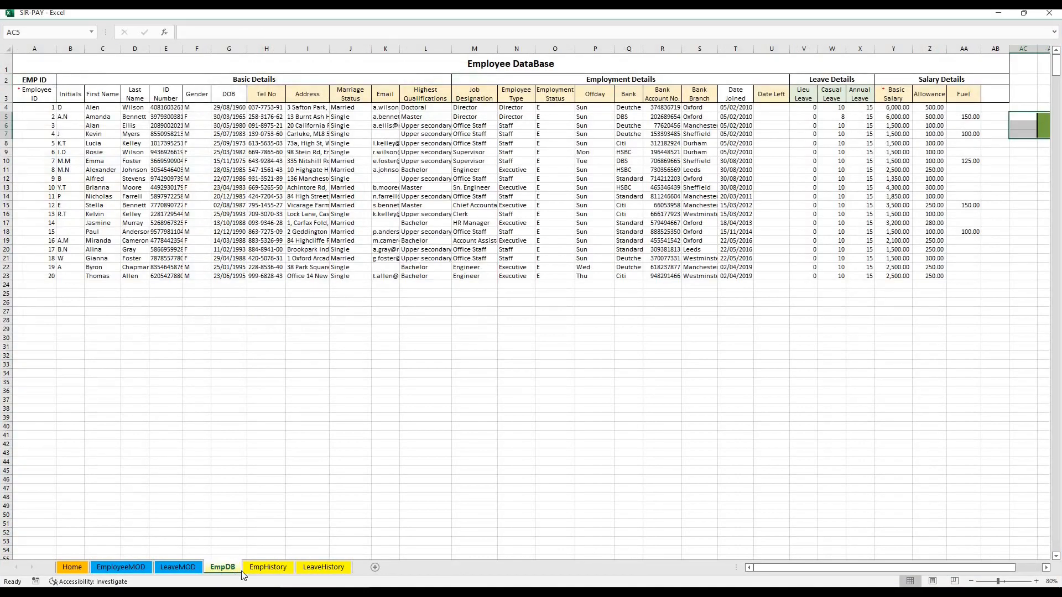
pyautogui.click(60, 569)
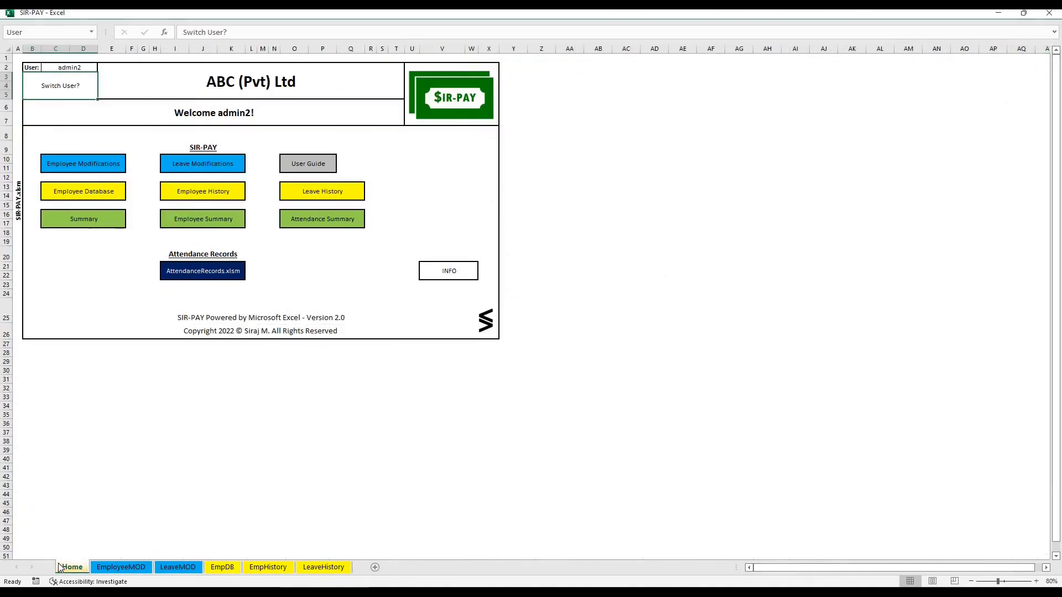
pyautogui.click(249, 457)
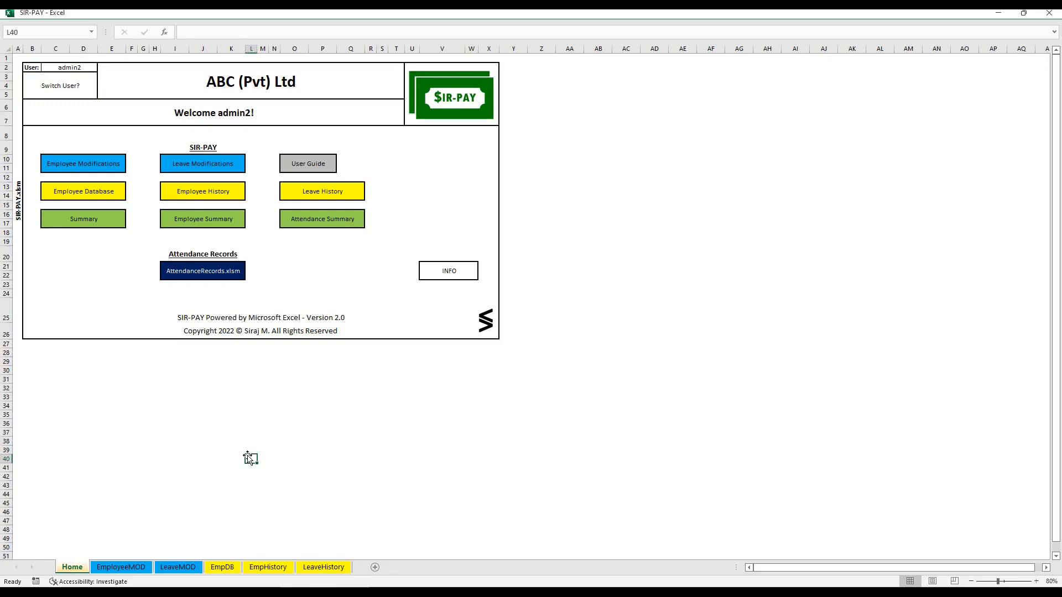